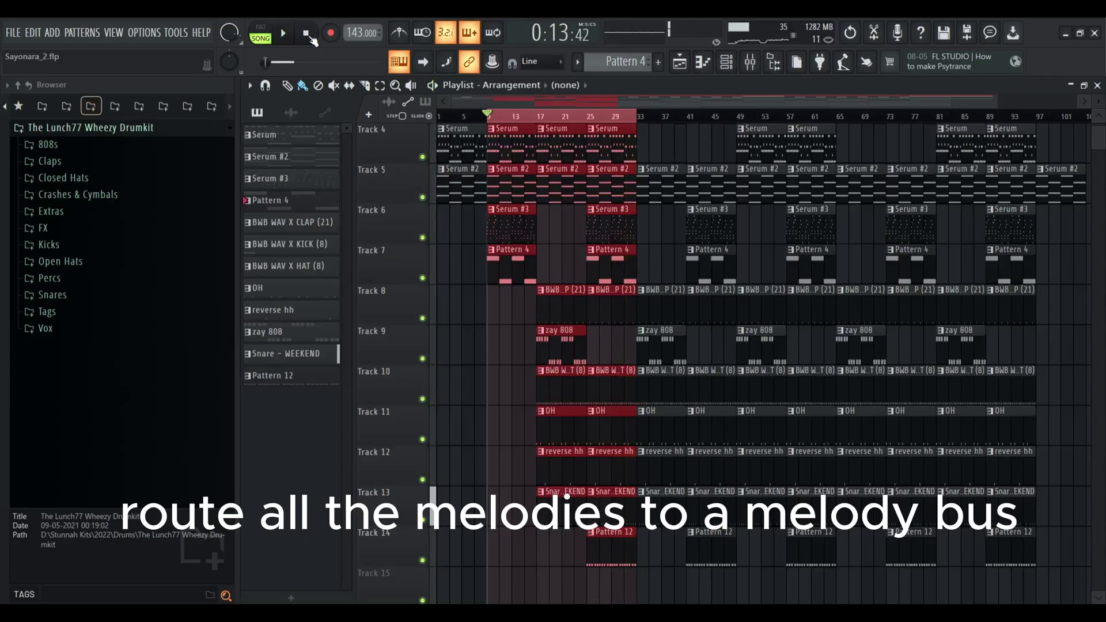
- Route the Serum, Serum #2, Serum #3, lead and Accent - Weegabu mixer tracks only to the Melody Bus
left_click(759, 66)
left_click(355, 240)
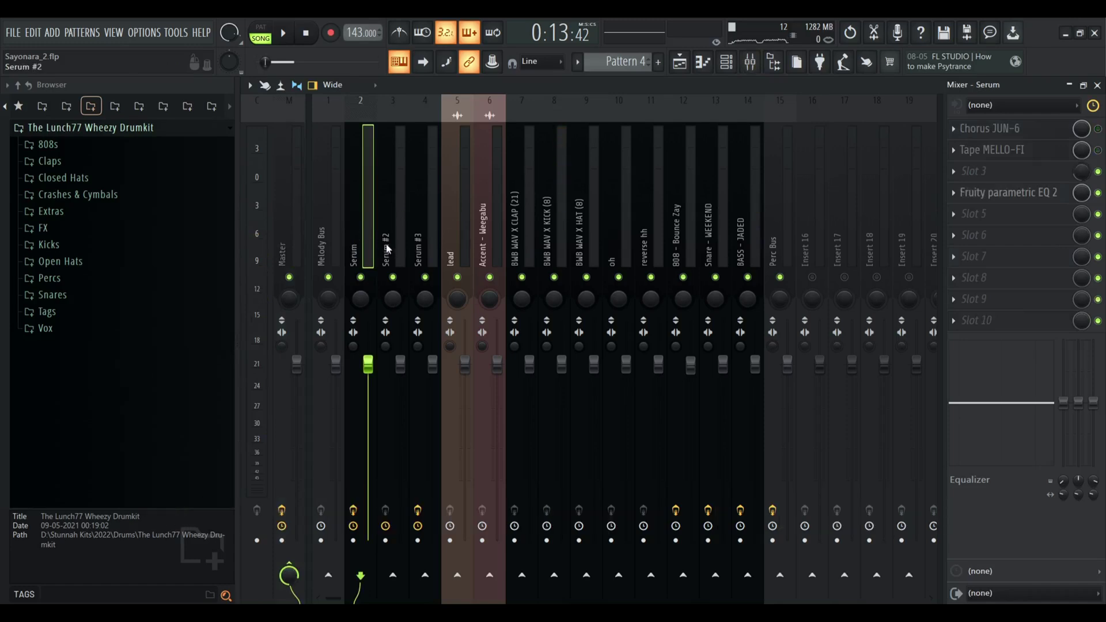
left_click_drag(389, 251, 491, 255)
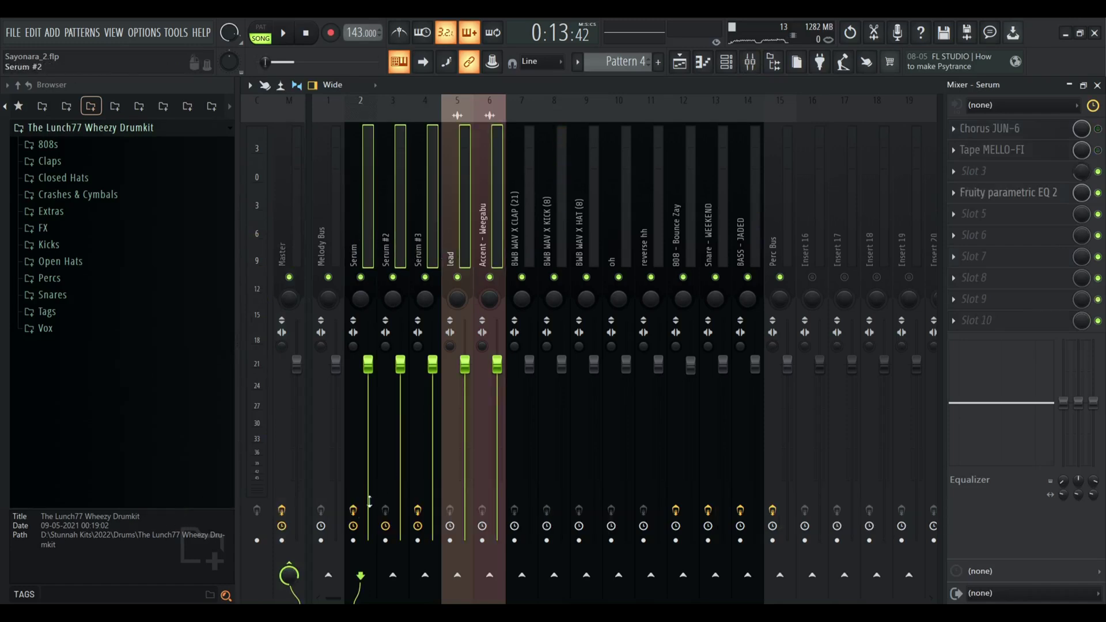
right_click(331, 579)
left_click(355, 558)
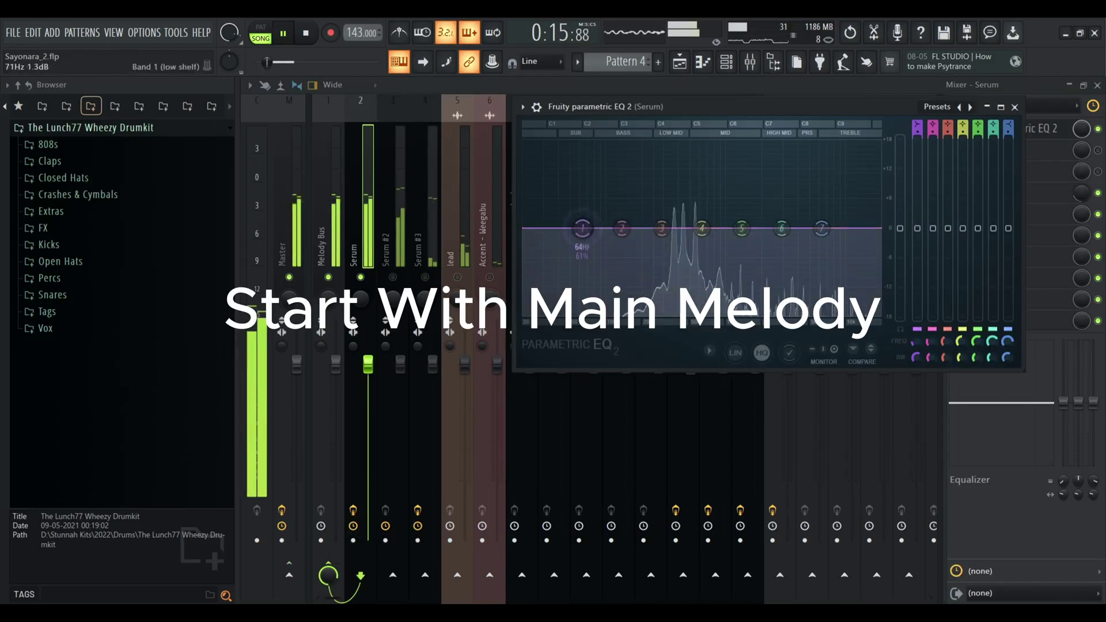
- In the Serum track's Fruity parametric EQ 2, cut the lows with band 1 at about 131 Hz and dip bands 3 and 4
left_click_drag(583, 230, 576, 314)
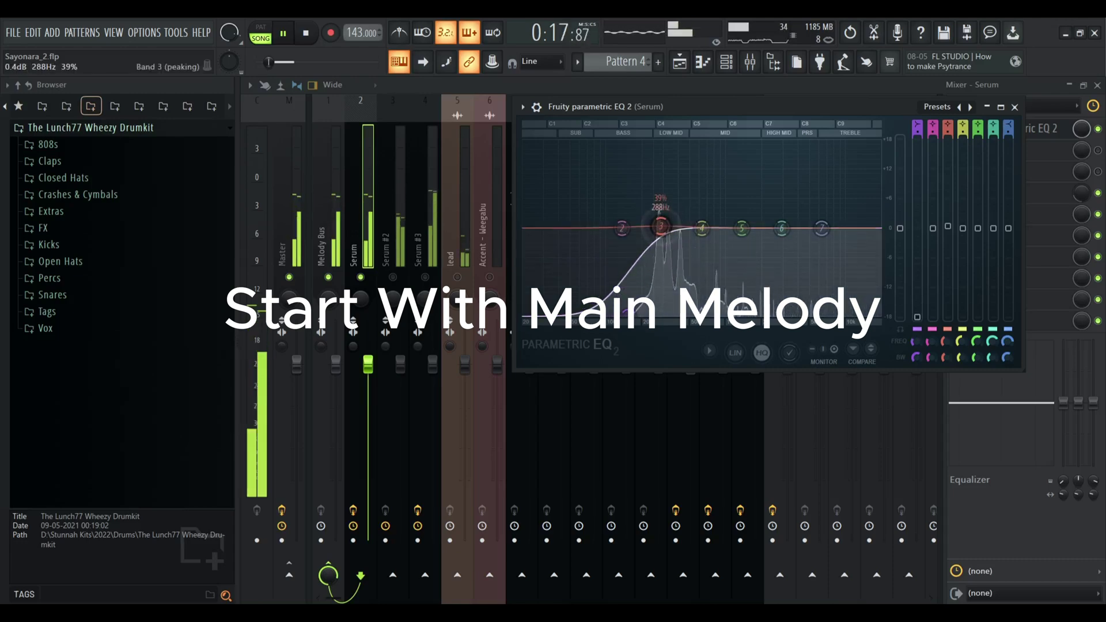
left_click_drag(660, 237, 690, 203)
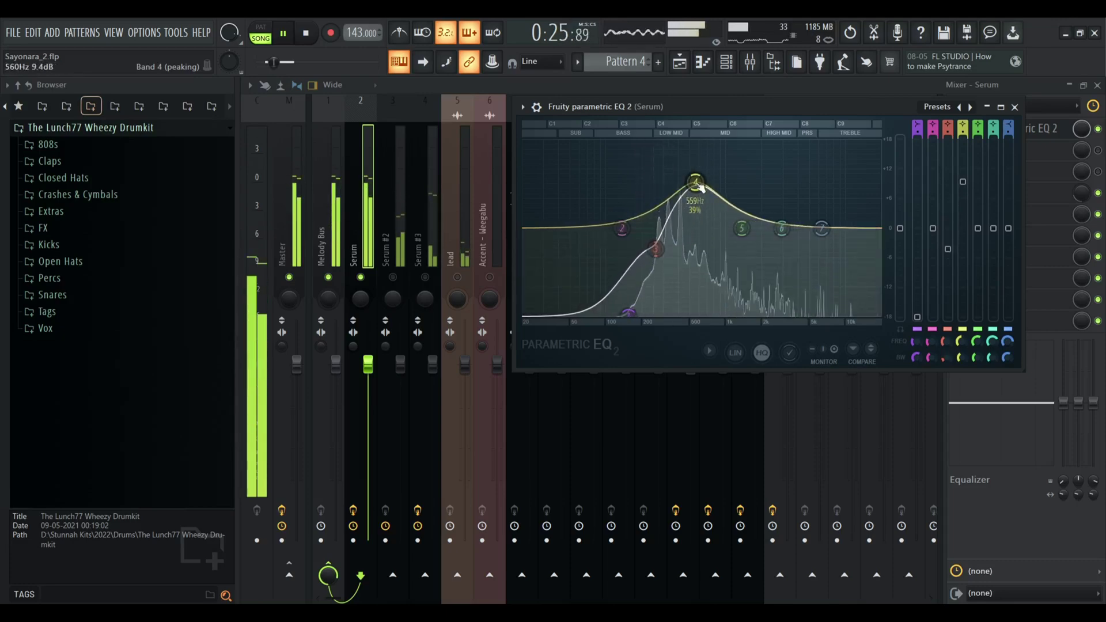
scroll(700, 186, "down", 4)
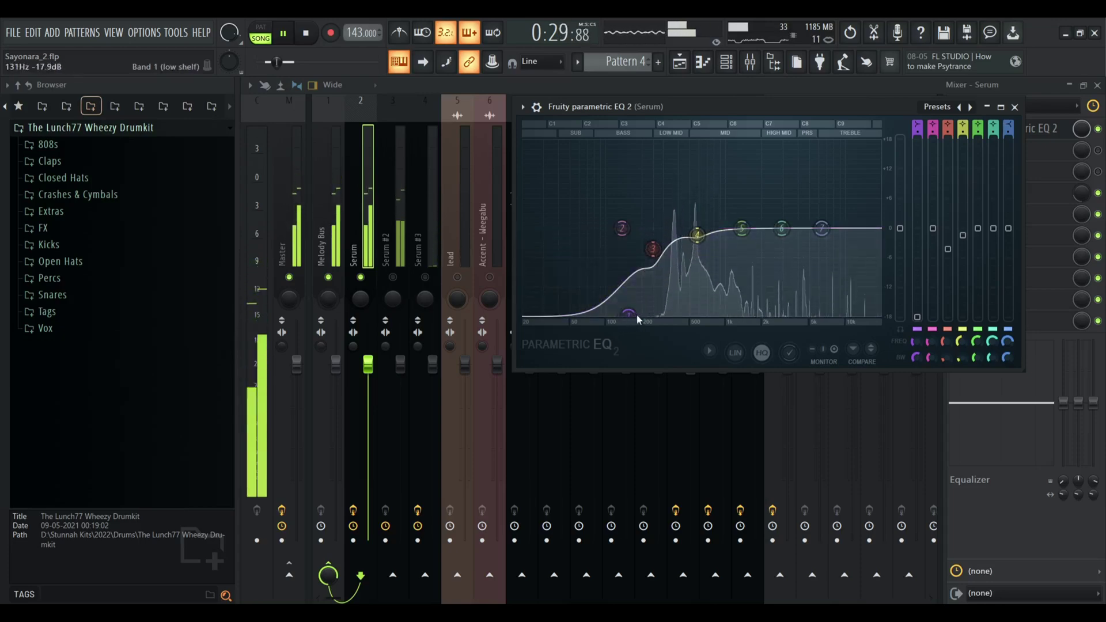
- Roll off the Serum track's highs with EQ band 7 at about 11 kHz, raise band 6 slightly and close the EQ
left_click_drag(821, 228, 829, 293)
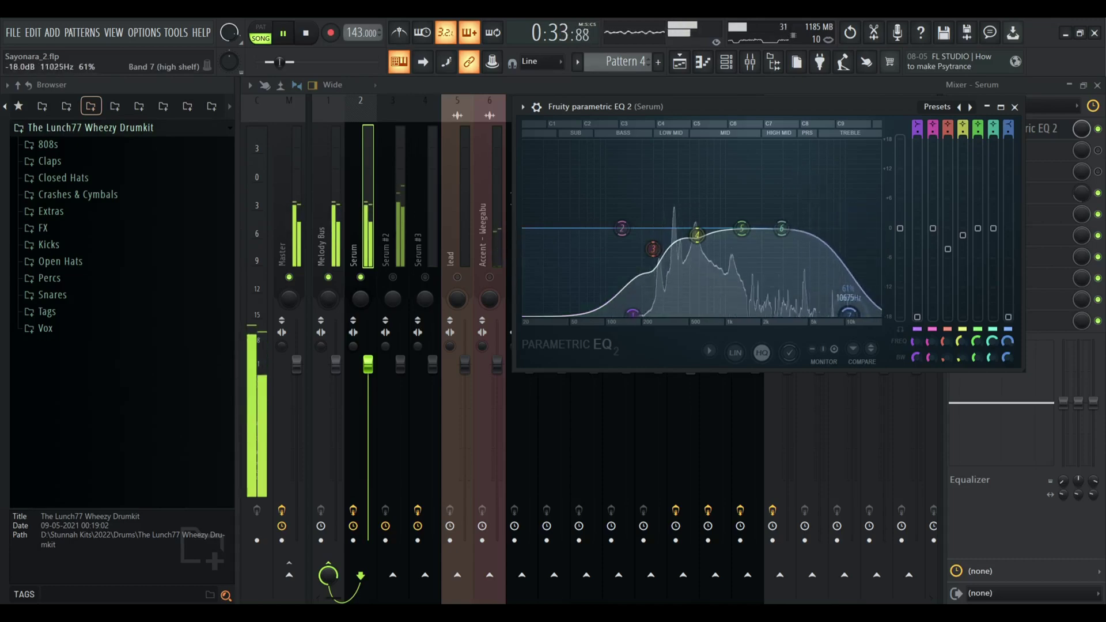
left_click_drag(781, 228, 824, 214)
left_click(1015, 107)
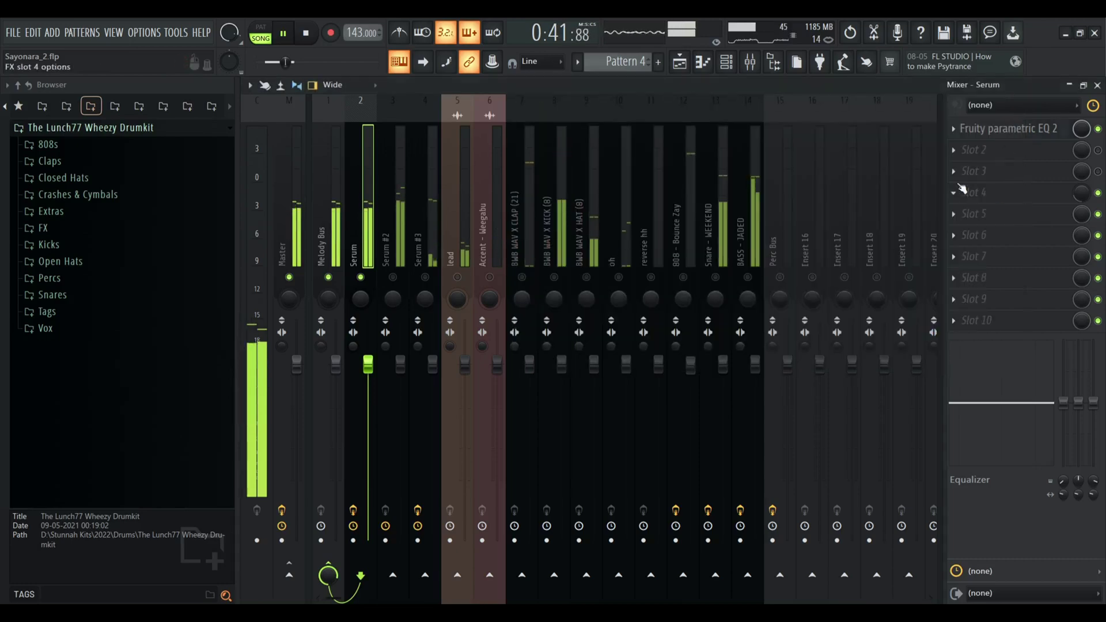
- Load Fruity Reeverb 2 into the Serum track's second effect slot
left_click(952, 150)
left_click(952, 151)
left_click(953, 152)
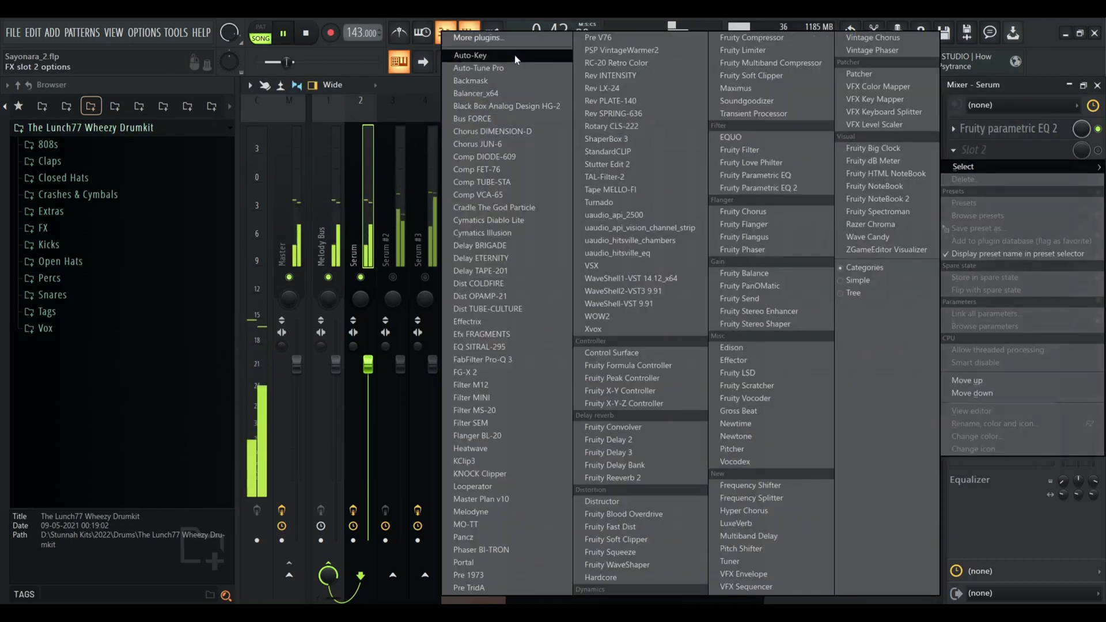
left_click(503, 40)
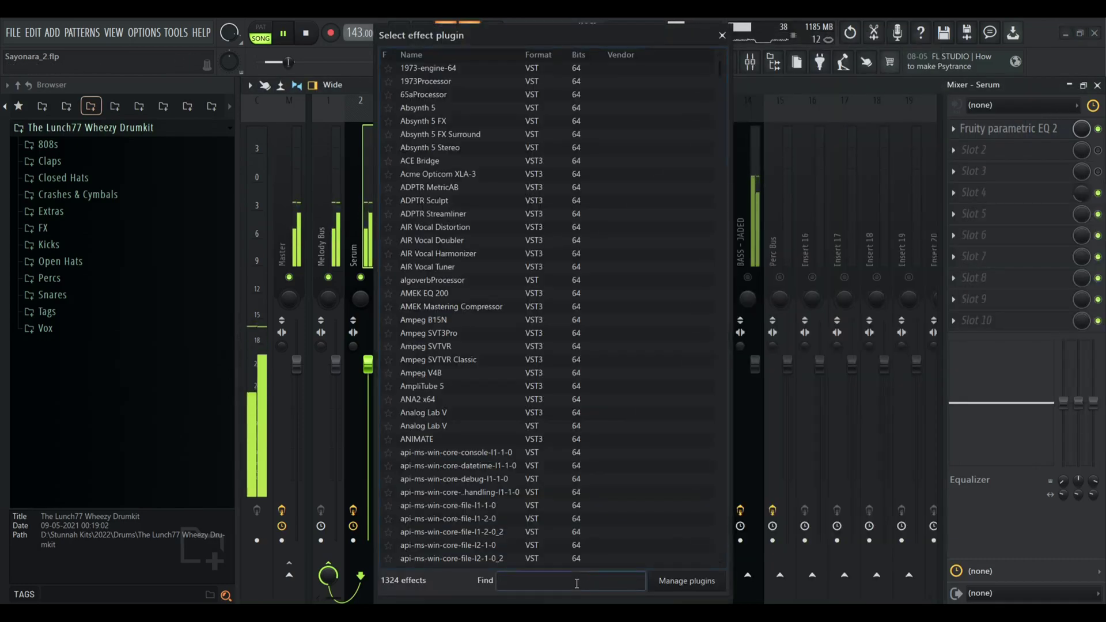
type("fruity")
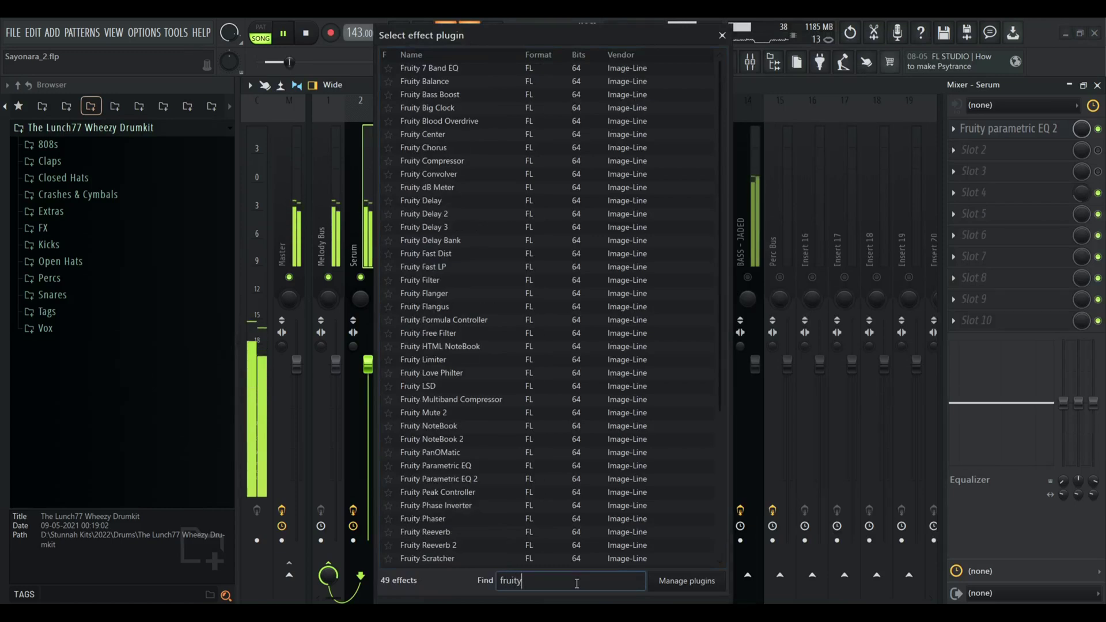
type(" re")
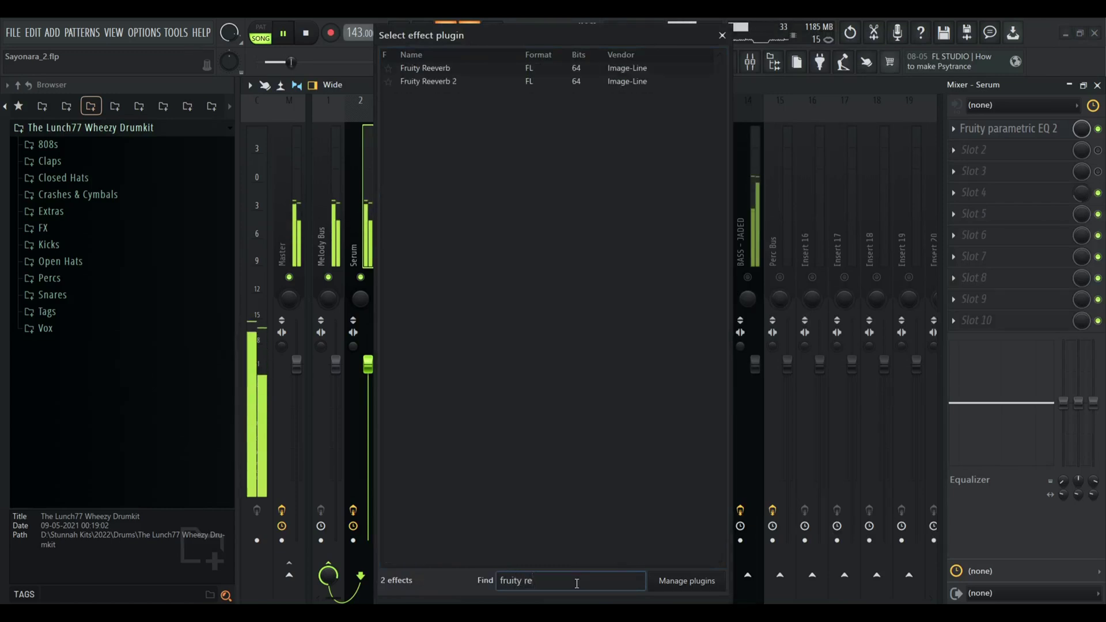
double_click(433, 84)
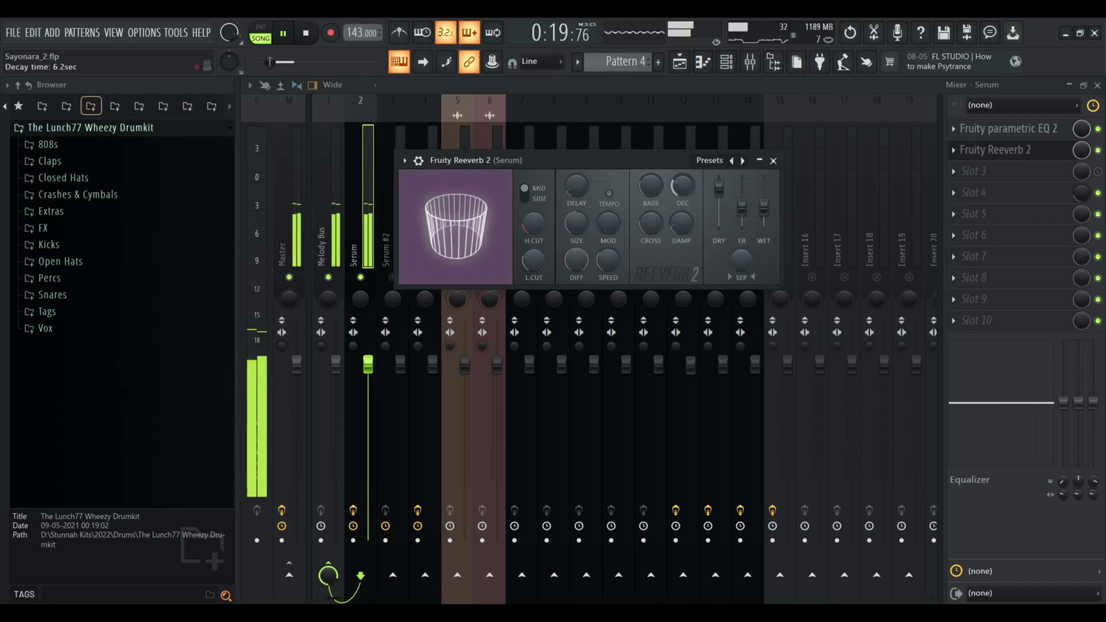
- Adjust the Serum reverb's decay time and stereo separation, and reduce its mix level in the slot
left_click_drag(682, 185, 683, 214)
left_click_drag(742, 262, 742, 237)
left_click_drag(1086, 159, 1086, 179)
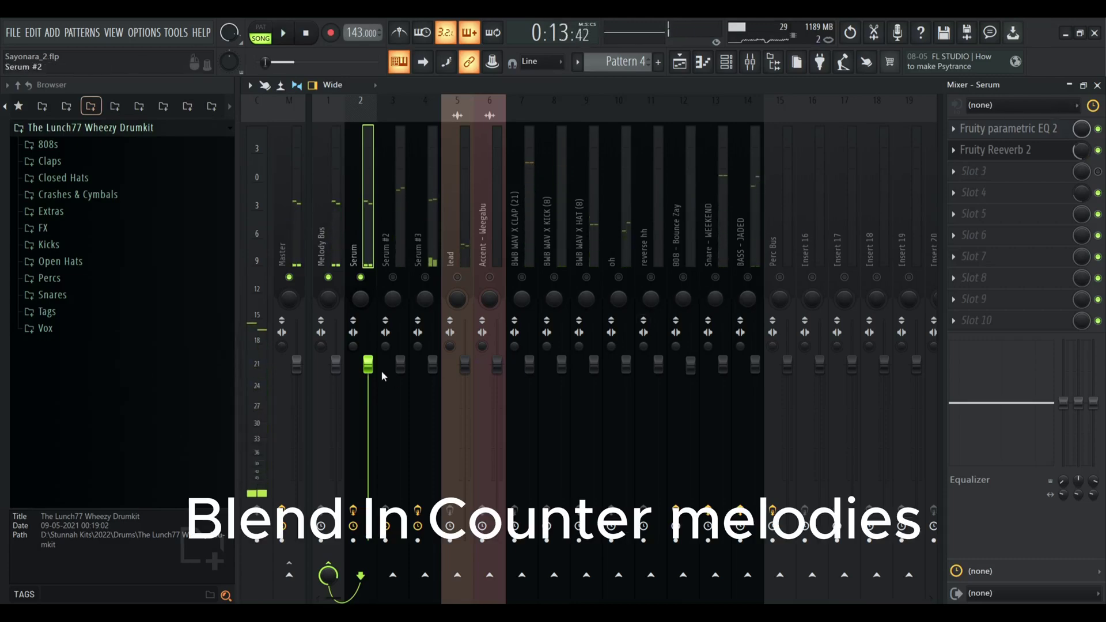
- Lower the Serum track's volume slightly while listening to the playback
left_click_drag(368, 363, 368, 418)
key("space")
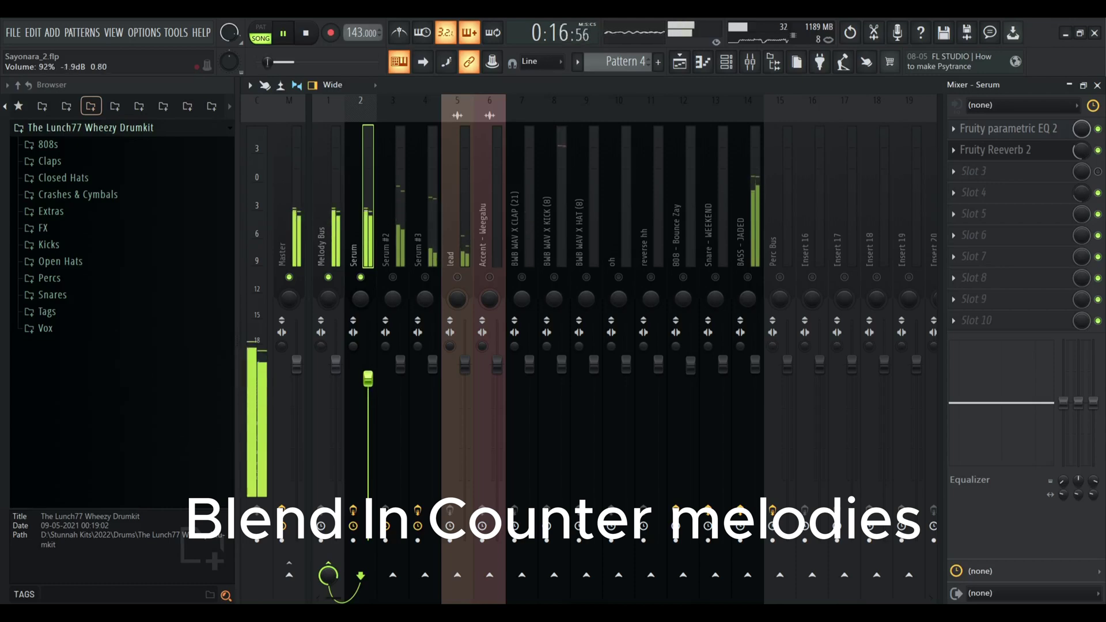
left_click_drag(368, 375, 368, 374)
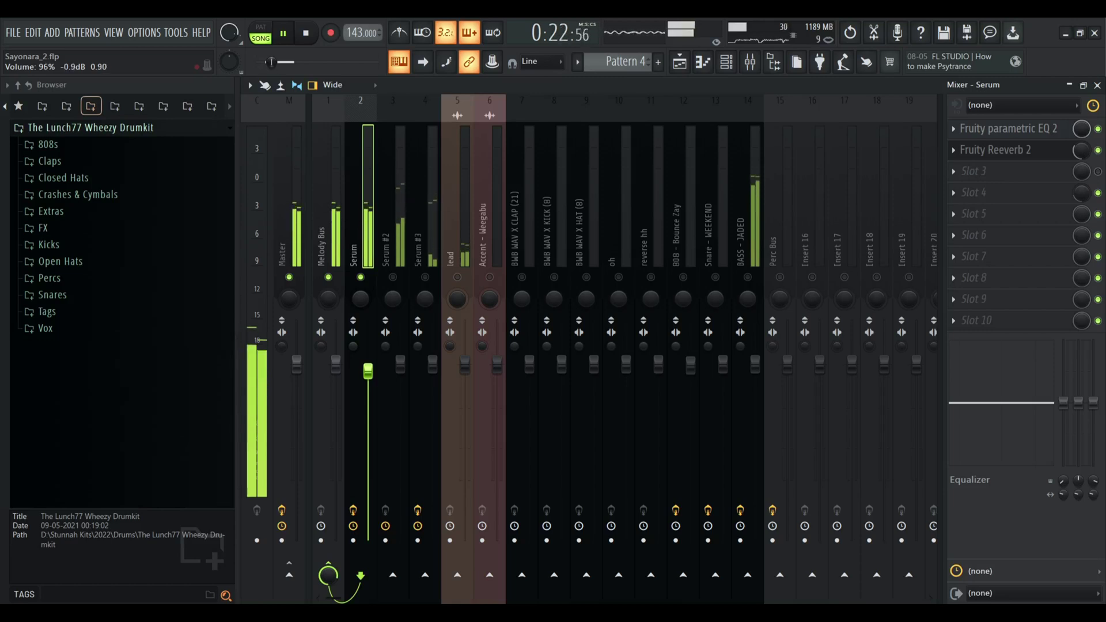
mouse_move(368, 377)
left_mouse_down()
mouse_move(368, 393)
mouse_move(368, 384)
left_mouse_up()
key("space")
- Unmute the Serum #2 track and lower its volume to about 67% so it sits under the main melody
left_click(399, 299)
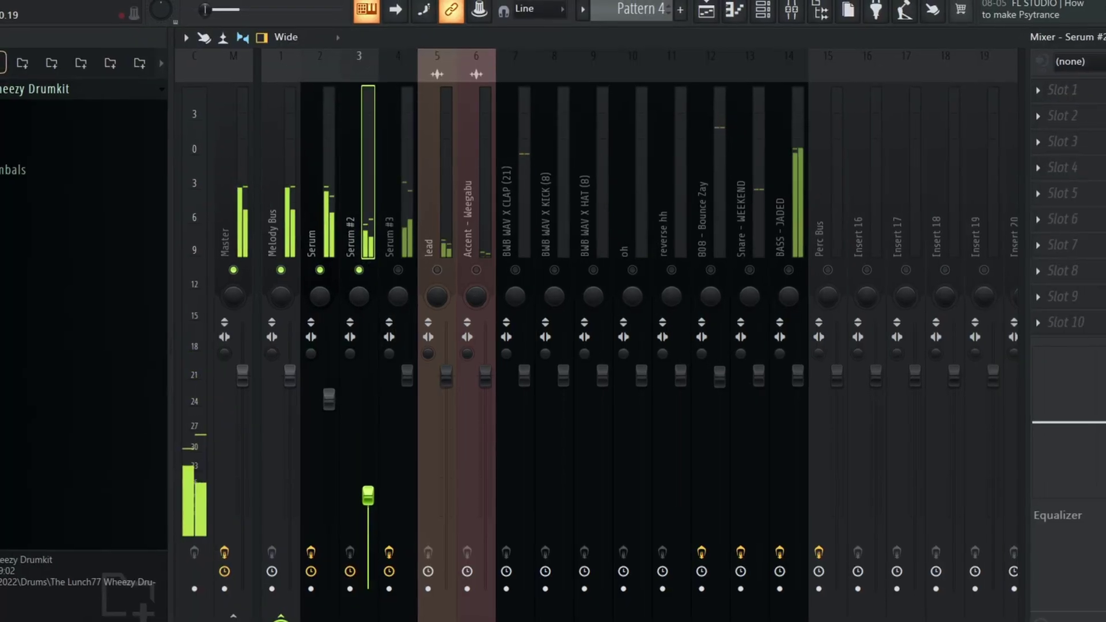
left_click_drag(400, 465, 372, 442)
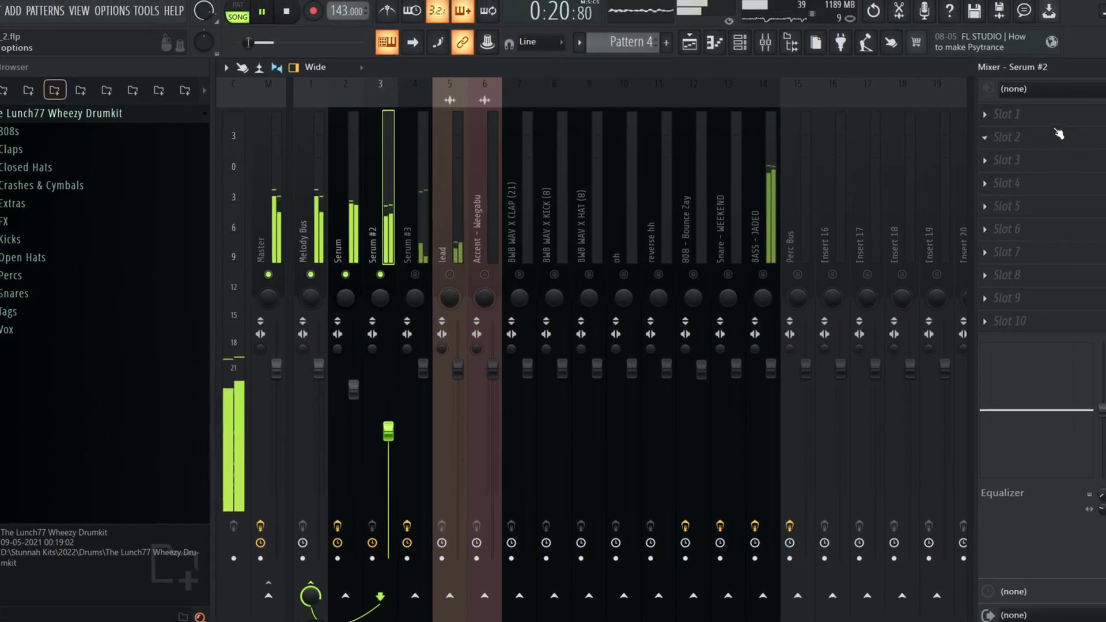
- Add Fruity parametric EQ 2 to Serum #2, cut the lows with band 1 and dip band 2 after sweeping for unwanted frequencies
left_click(981, 119)
left_click(798, 239)
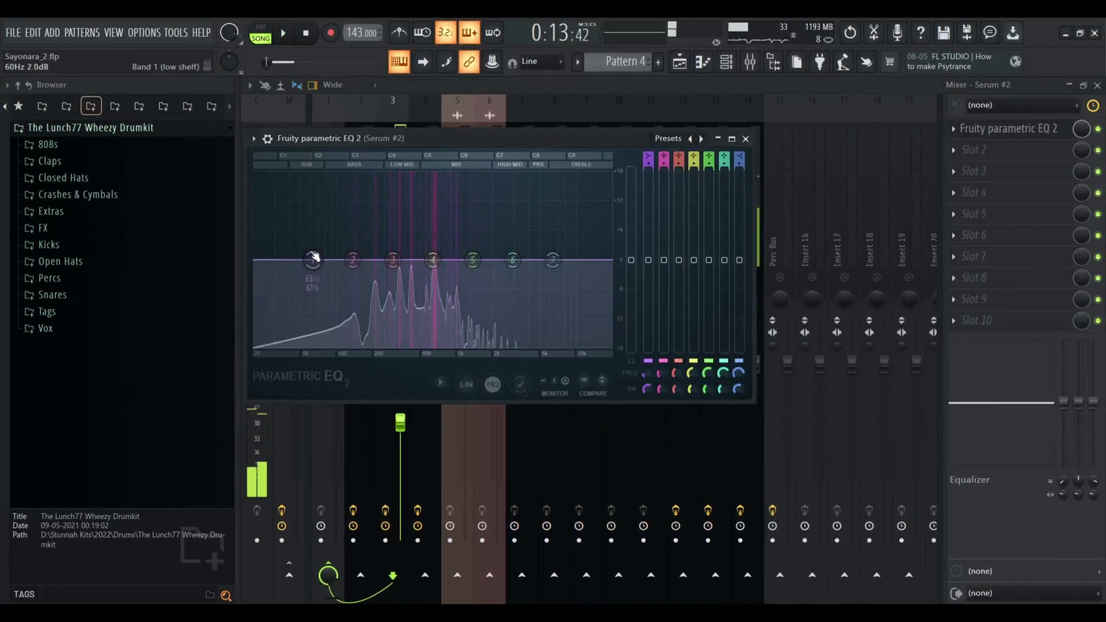
left_click_drag(314, 257, 353, 343)
left_click_drag(352, 260, 364, 215)
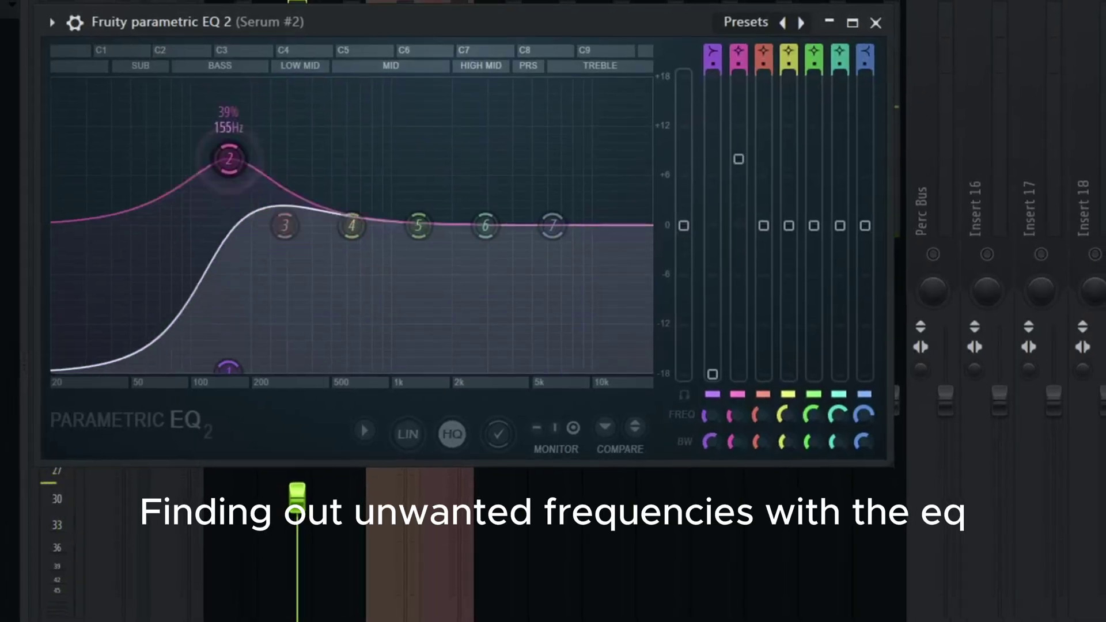
left_click_drag(239, 150, 306, 227)
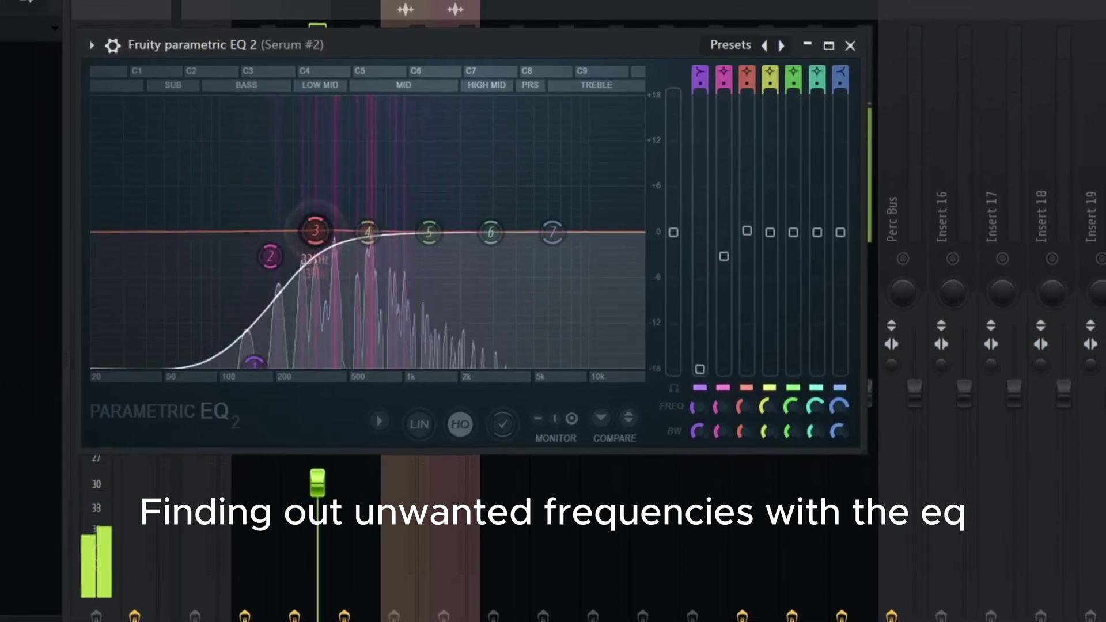
- Boost Serum #2's EQ bands 5 and 6 slightly, dip bands 3 and 4, and roll off the highs around 10 kHz with band 7
mouse_move(429, 232)
left_mouse_down()
mouse_move(421, 150)
mouse_move(429, 211)
left_mouse_up()
left_click_drag(494, 235, 494, 224)
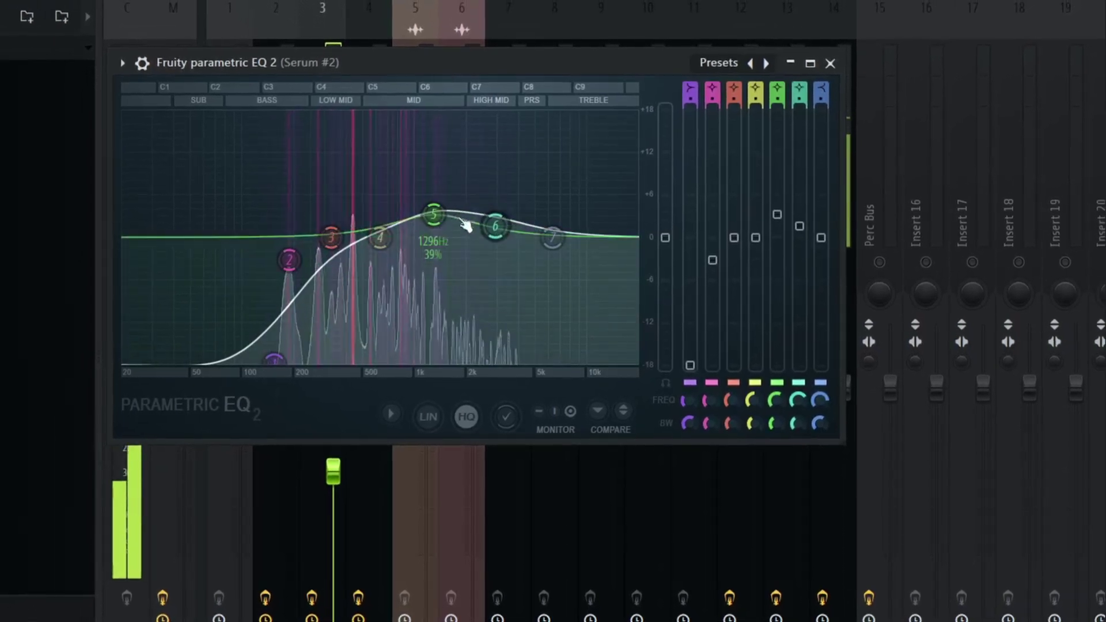
left_click_drag(429, 211, 341, 247)
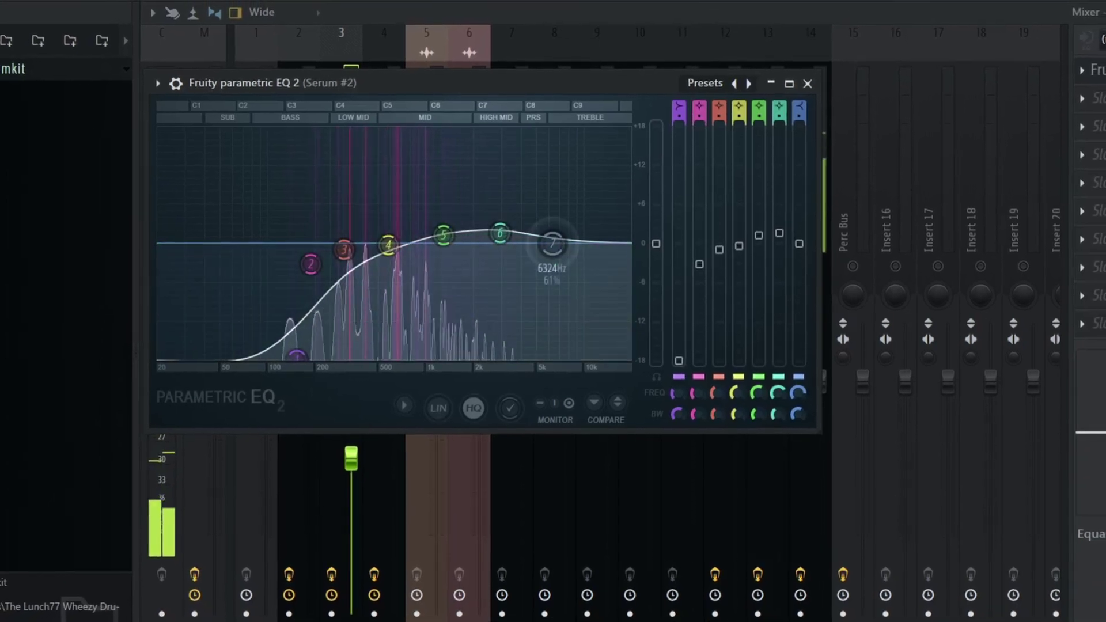
left_click_drag(556, 247, 587, 355)
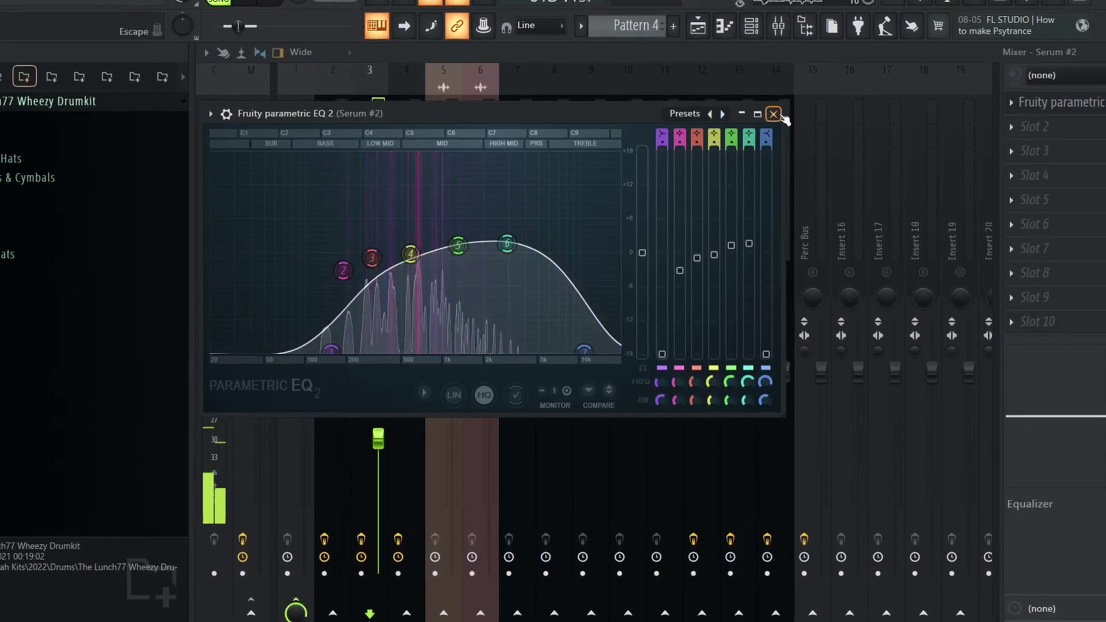
left_click(781, 106)
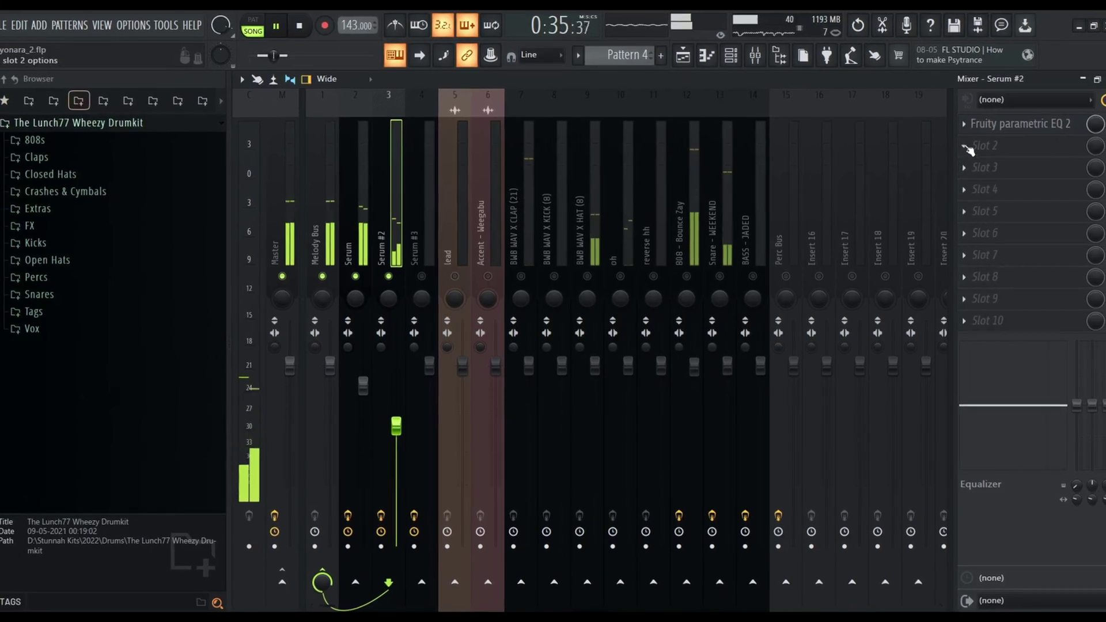
- Enable Vintage Chorus in the Serum track's third effect slot and set its mix level to about 27%
left_click(359, 254)
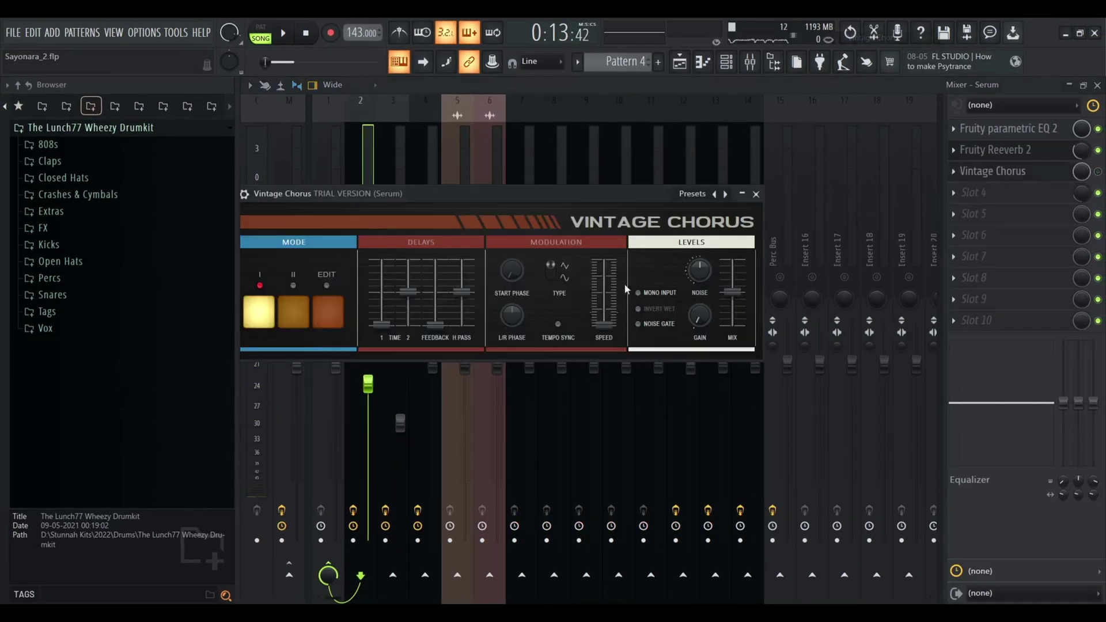
left_click_drag(588, 192, 852, 207)
left_click(1098, 172)
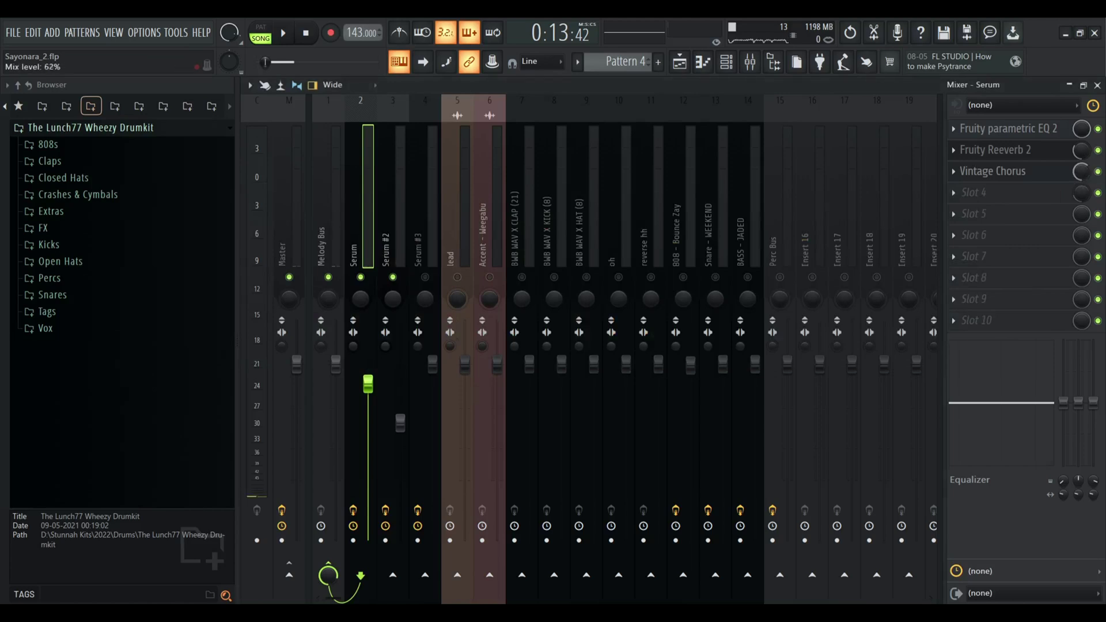
key("space")
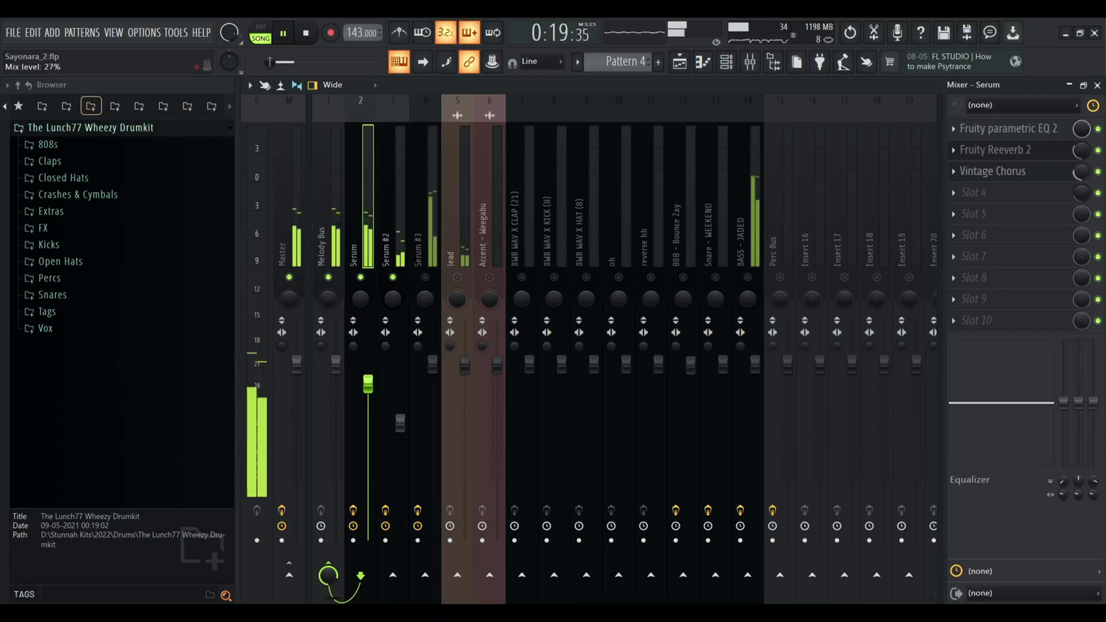
- Fine-tune the Serum #2 track's volume against the main melody
left_click(395, 248)
left_click(362, 249)
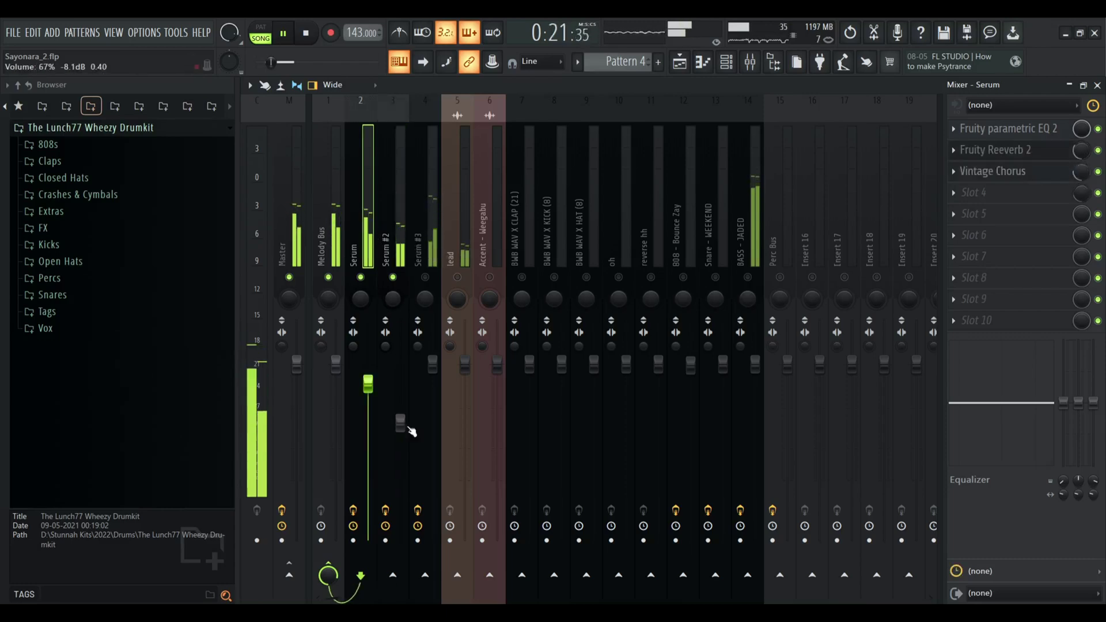
left_click_drag(401, 423, 401, 422)
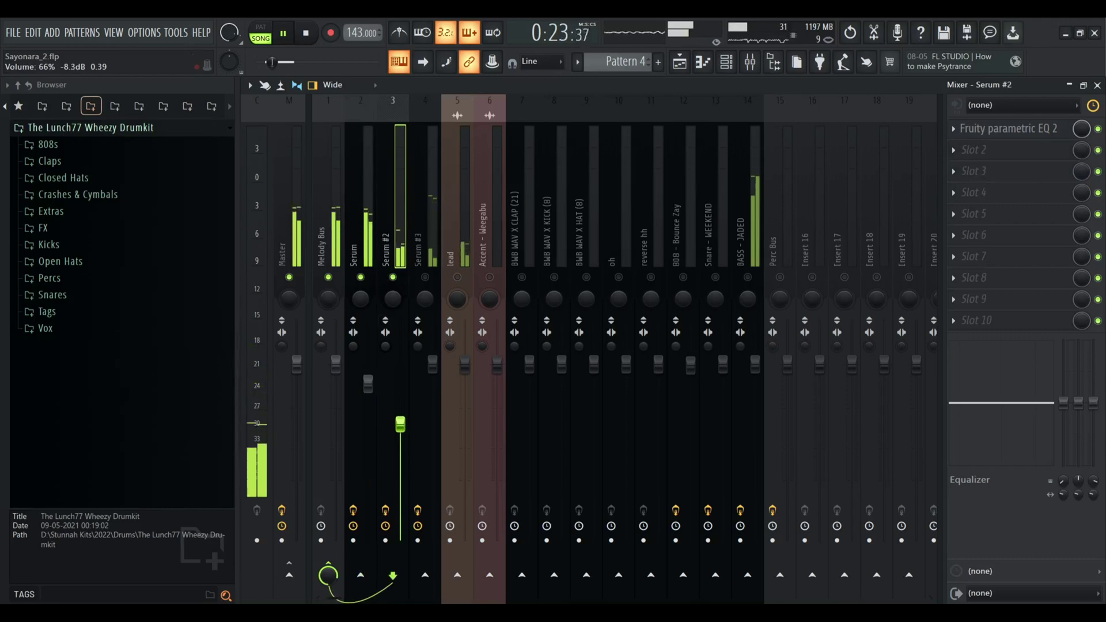
key("space")
- Select the Serum #3 track and load Fruity parametric EQ 2 into its first effect slot
left_click(433, 364)
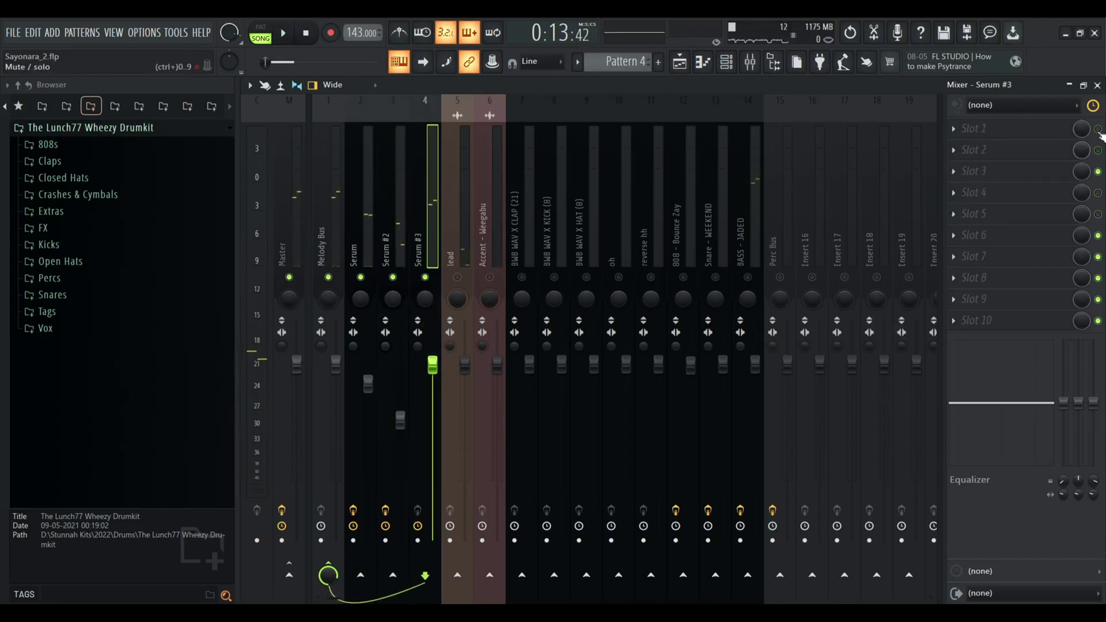
key("space")
left_click(971, 129)
left_click(740, 189)
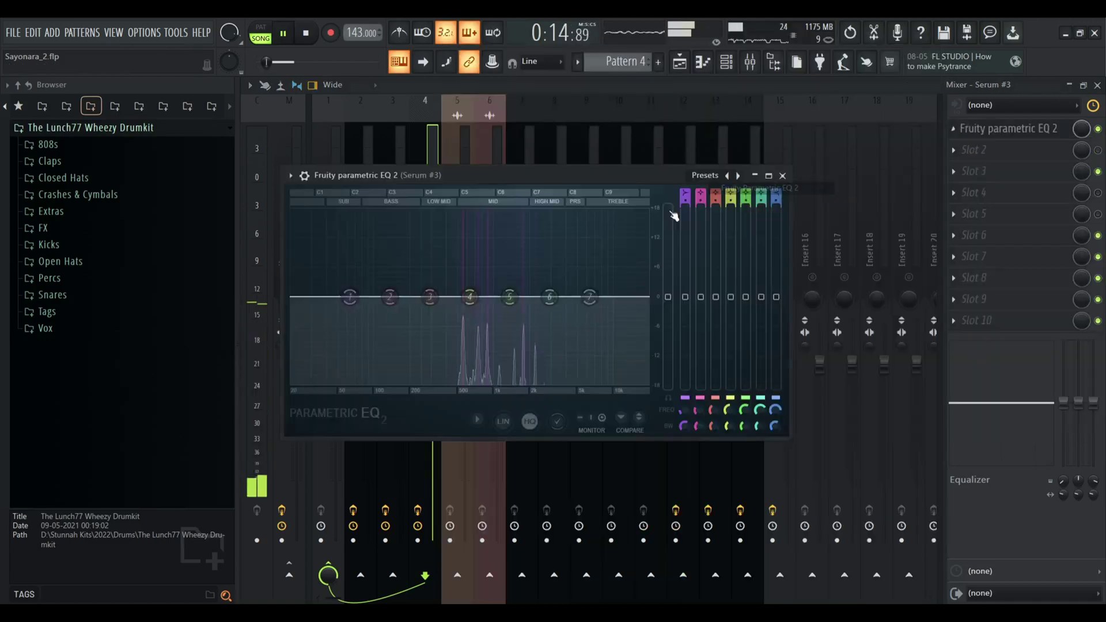
- Choose the 20Hz + 18kHz cut preset for Serum #3's EQ and narrow its pass band to roughly 400 Hz to 1 kHz
left_click(738, 175)
left_click(738, 176)
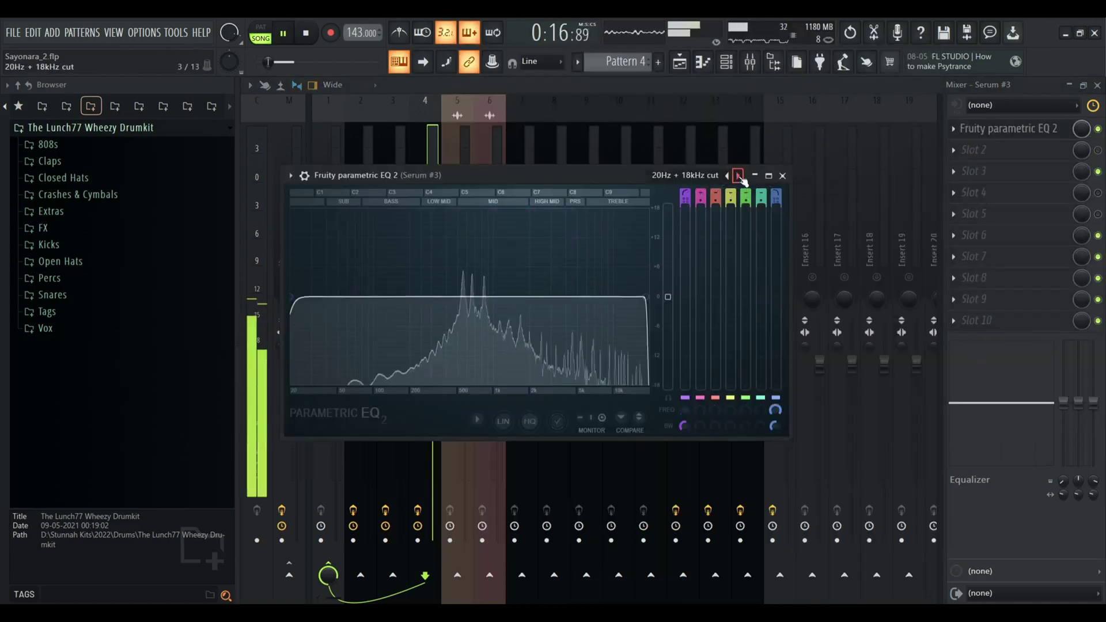
left_click_drag(292, 296, 437, 296)
left_click_drag(645, 297, 495, 297)
- Enable Vintage Chorus in the Serum #3 track's second effect slot and set its mix level to about 69%
left_click(954, 151)
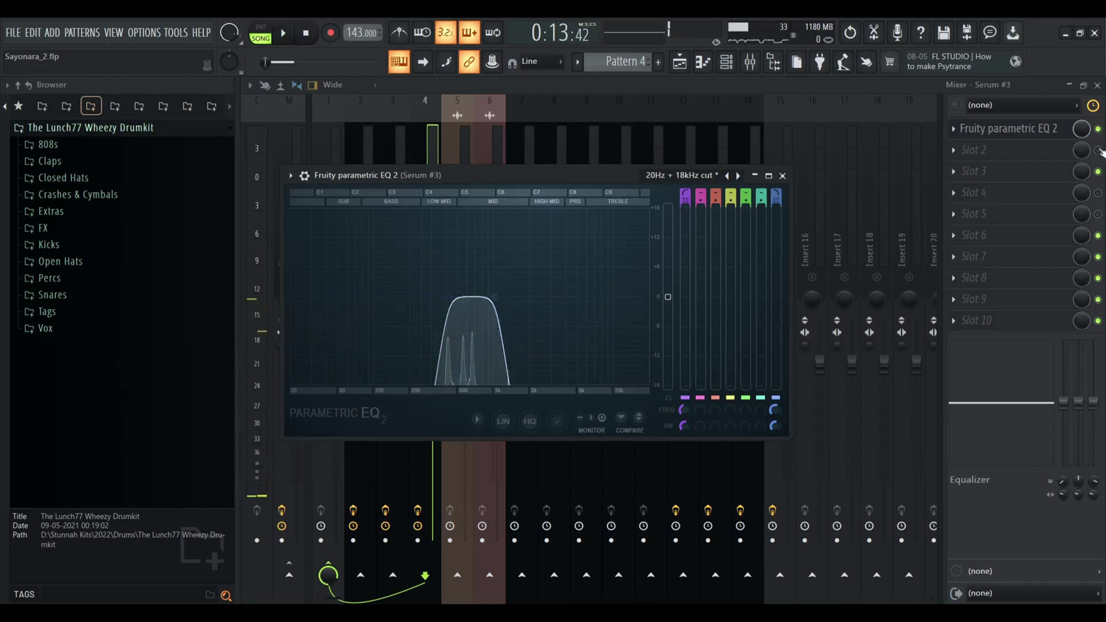
left_click(1029, 165)
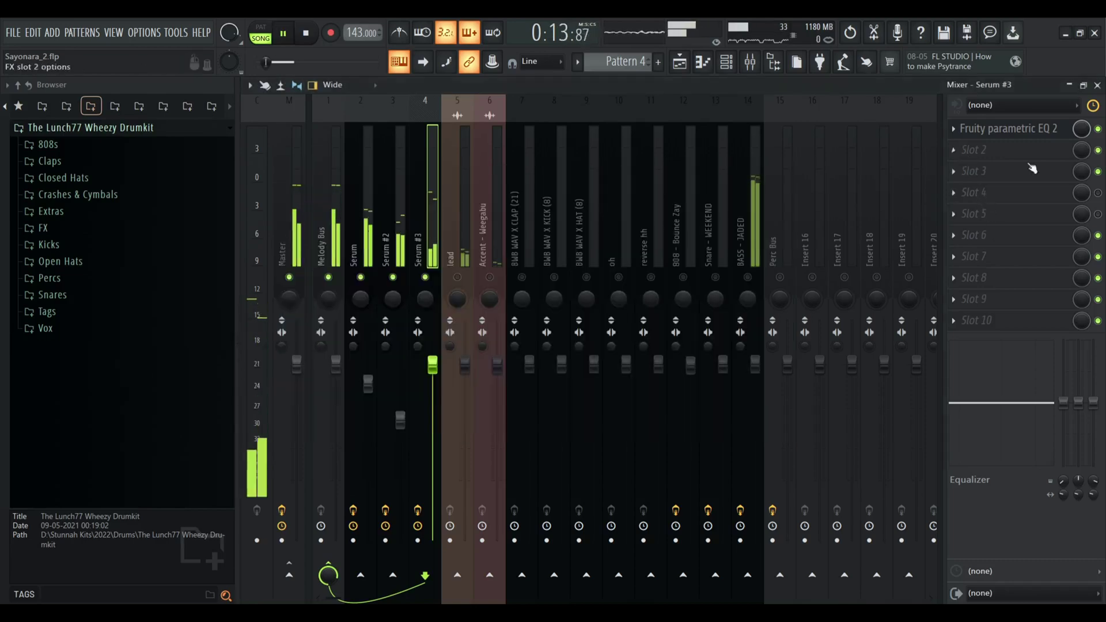
key("space")
left_click(955, 152)
mouse_move(974, 167)
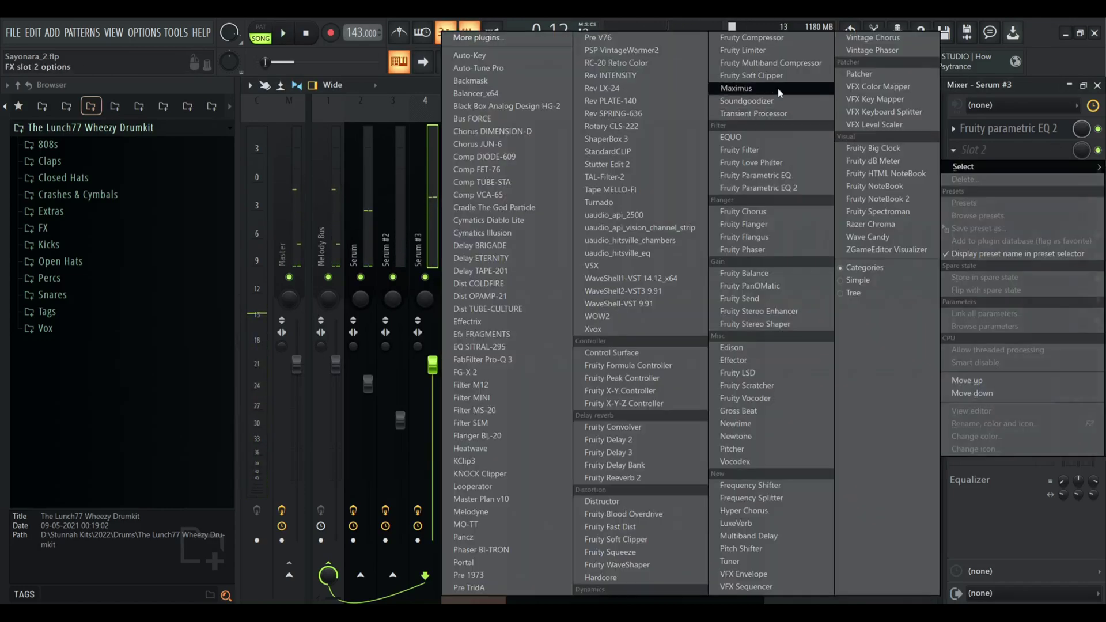
left_click(872, 38)
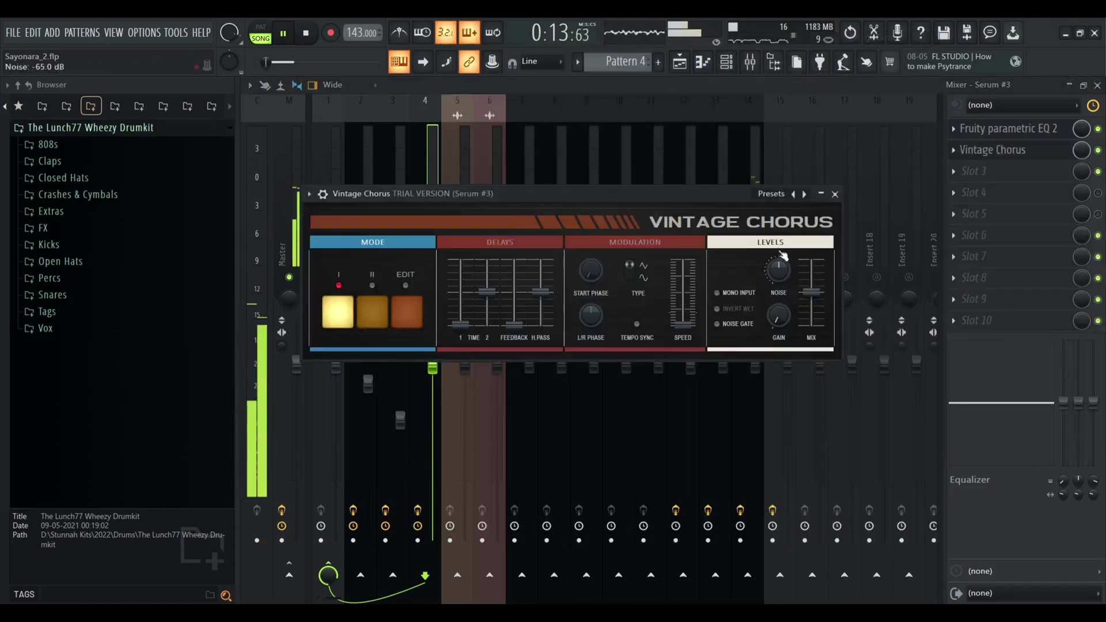
left_click(1079, 153)
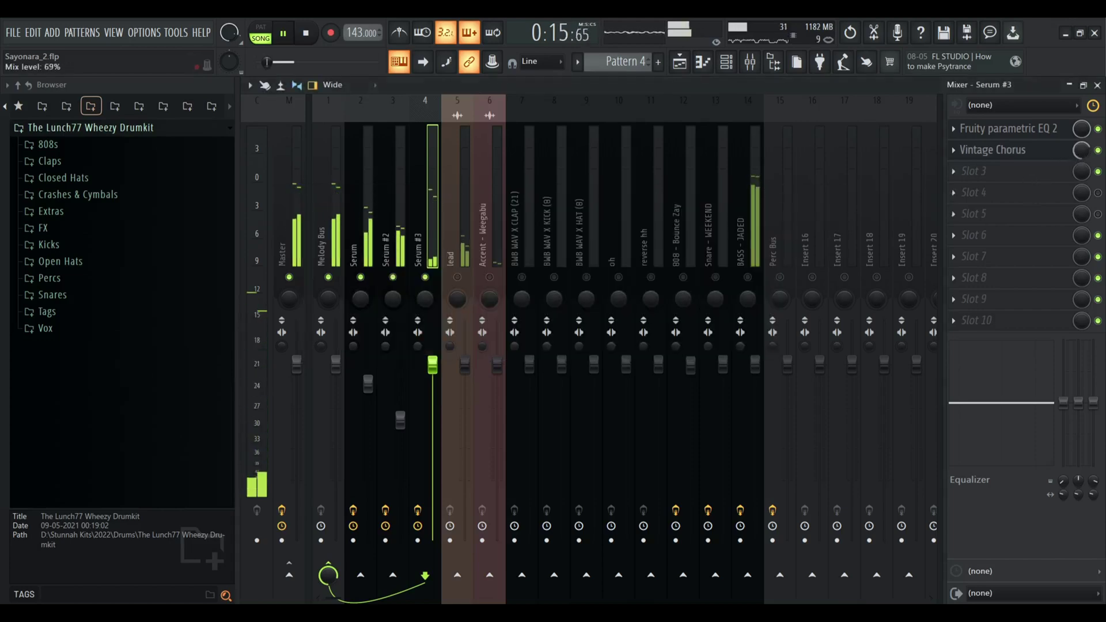
- Load Fruity Reeverb 2 into the Serum #3 track's third effect slot
left_click(954, 175)
mouse_move(962, 187)
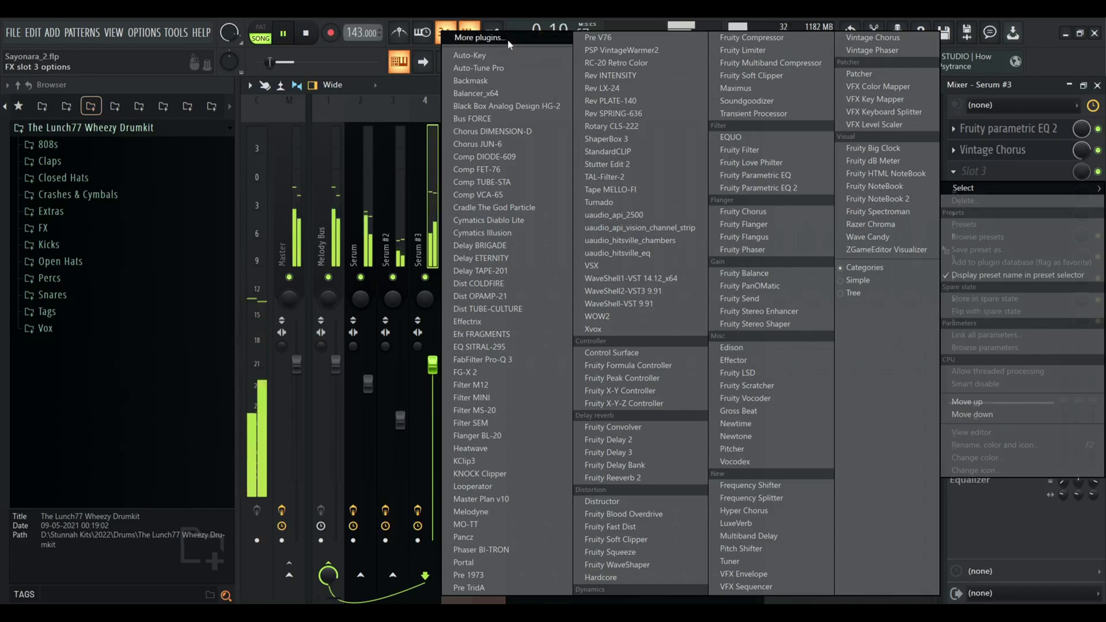
left_click(593, 477)
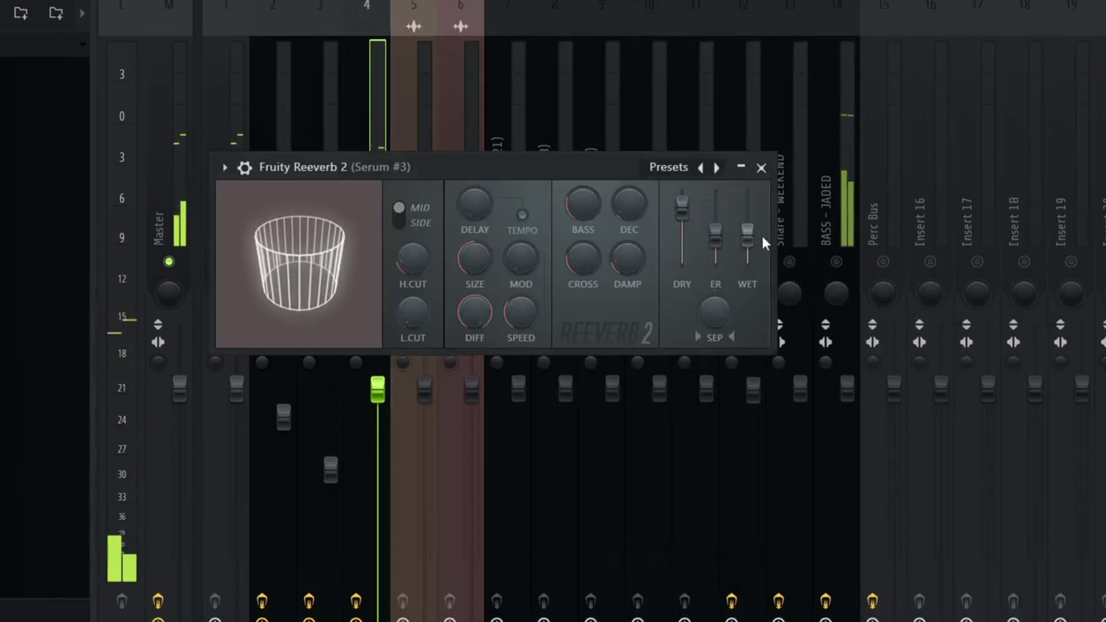
- Adjust Serum #3's reverb by raising the decay, low cut and tempo-synced delay and changing the stereo separation
left_click_drag(622, 204, 622, 178)
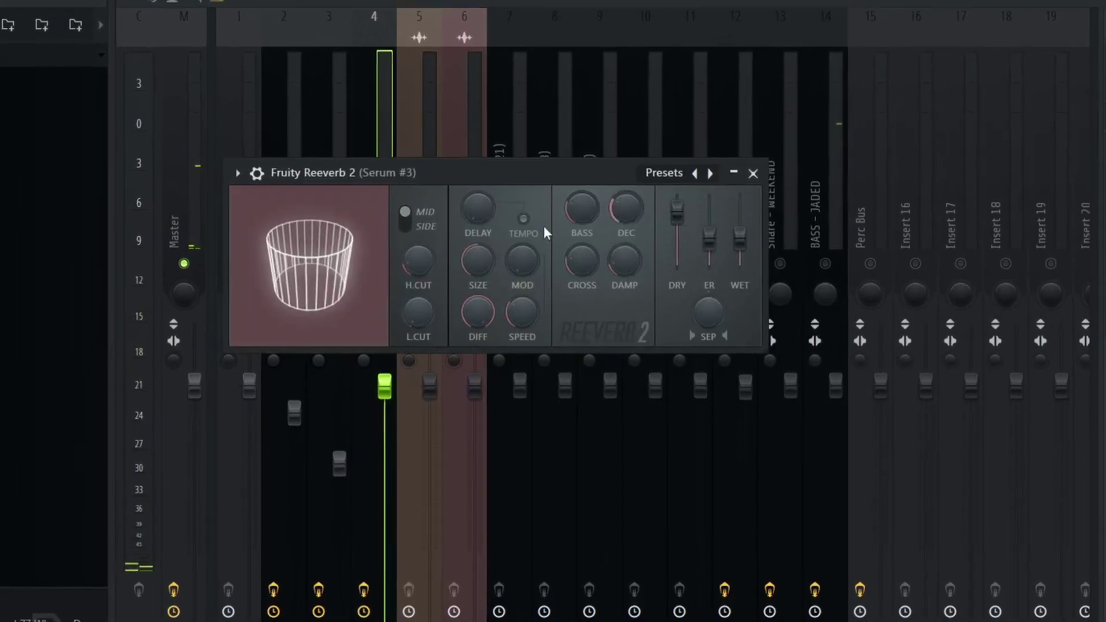
left_click_drag(477, 208, 478, 188)
left_click(523, 218)
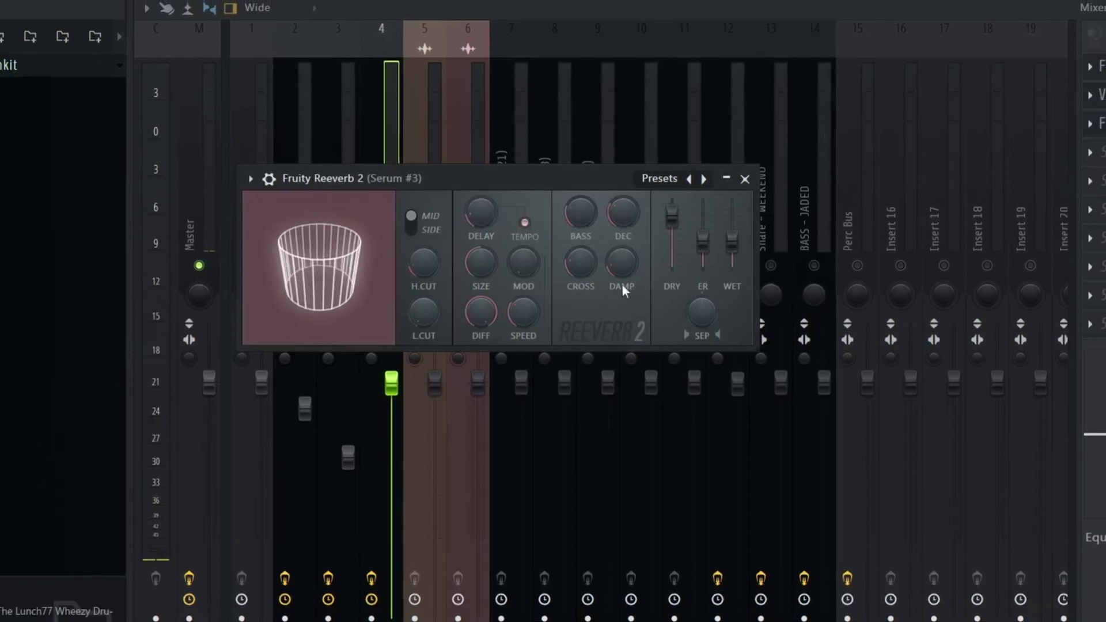
left_click_drag(421, 310, 421, 284)
key("space")
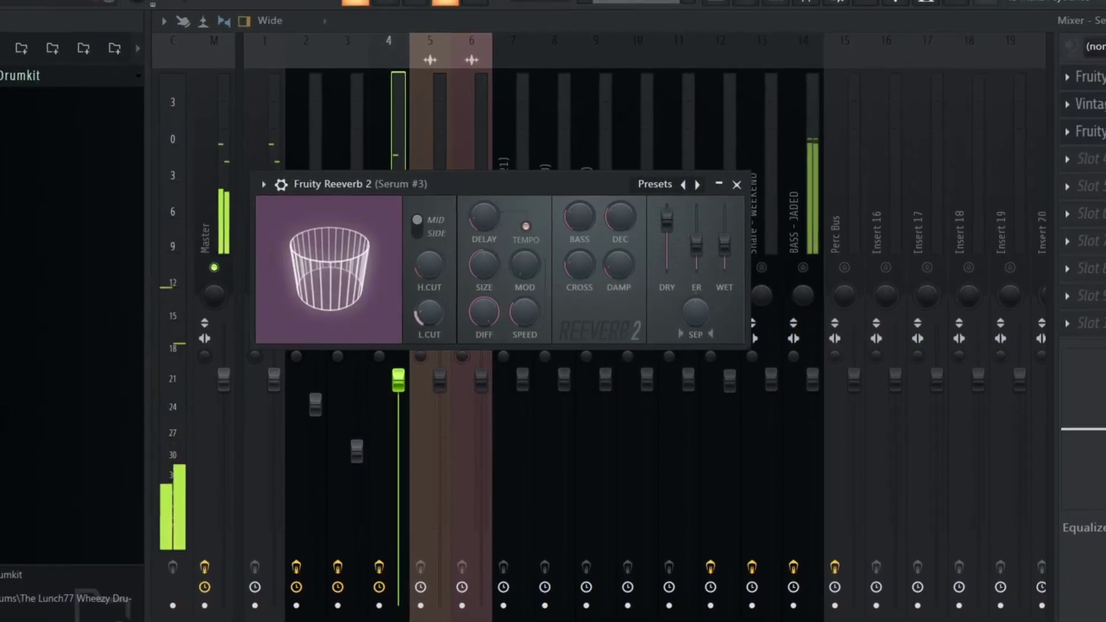
left_click_drag(622, 222, 623, 201)
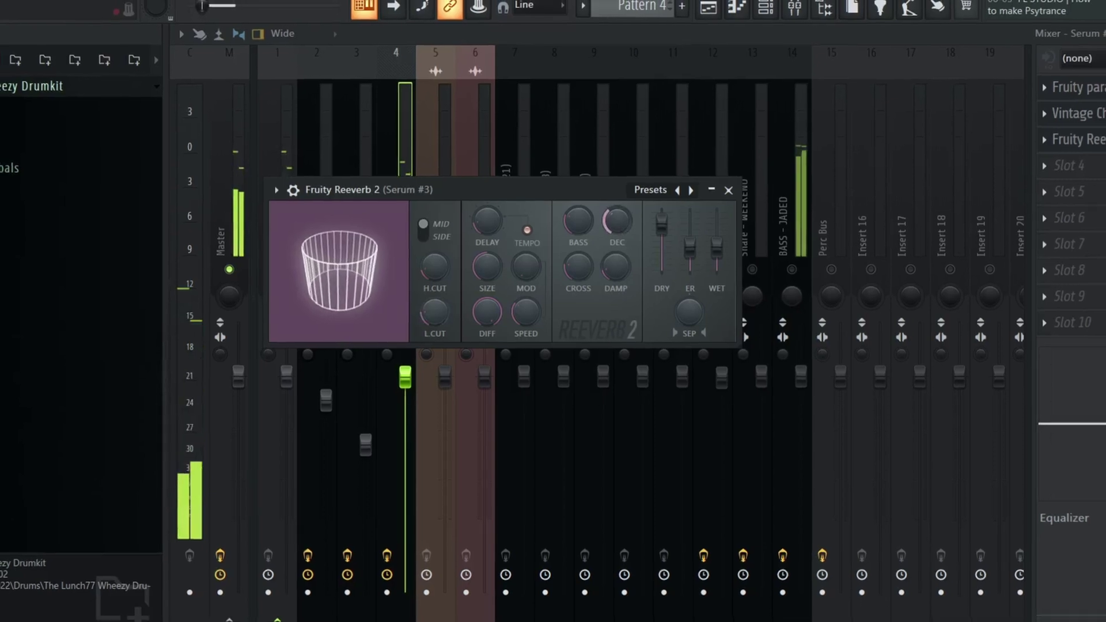
left_click_drag(690, 313, 689, 343)
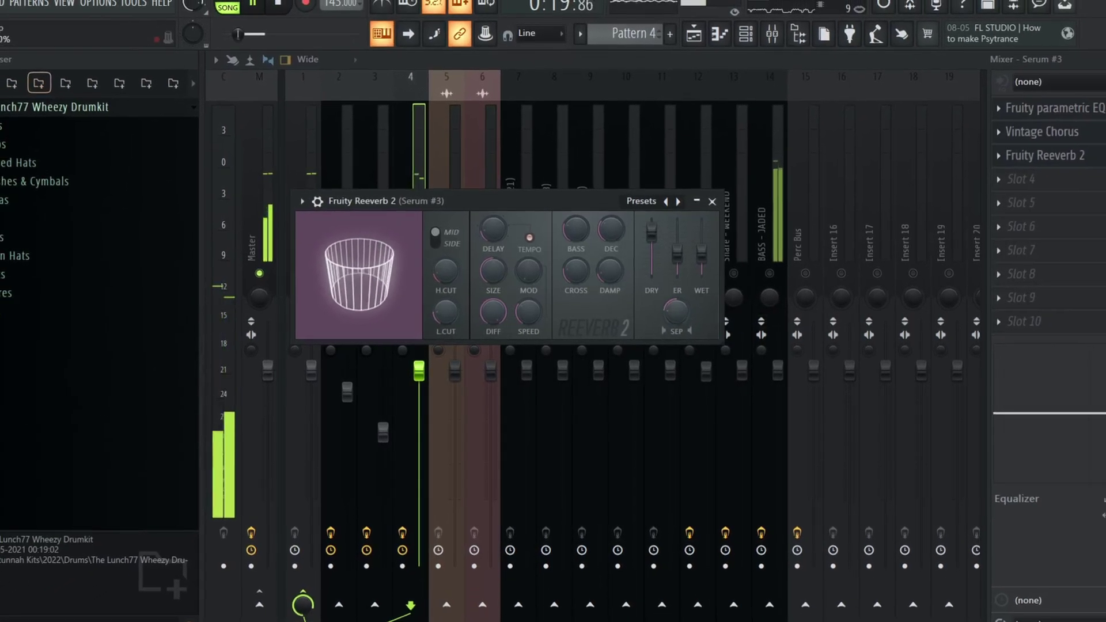
key("Escape")
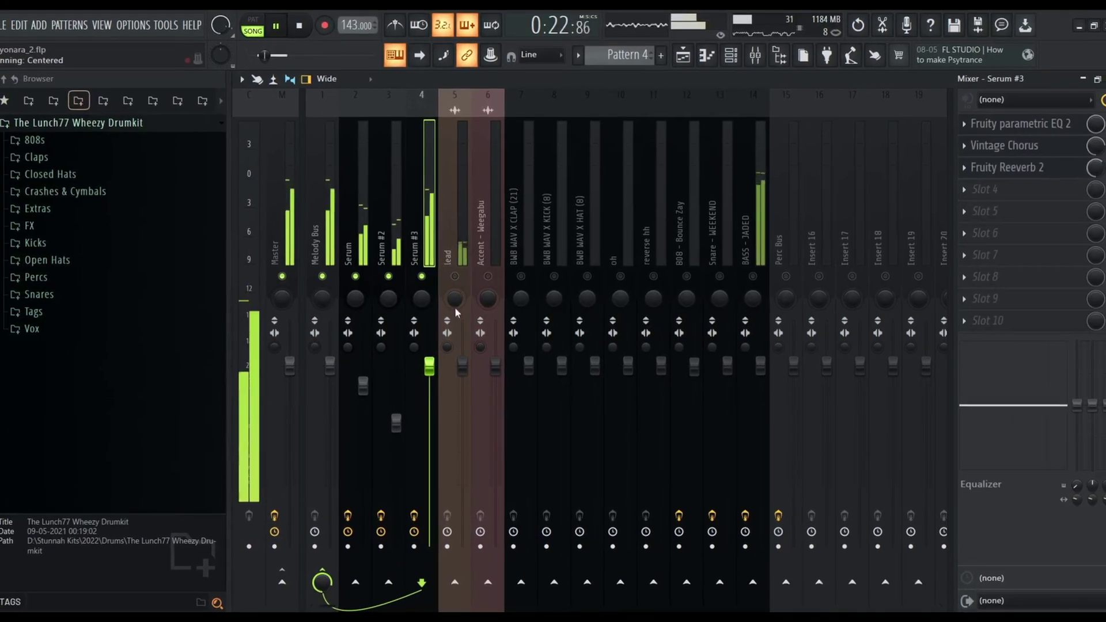
- Bring the Serum #3 track's volume up from silence to about 85% while the melodies play
key("space")
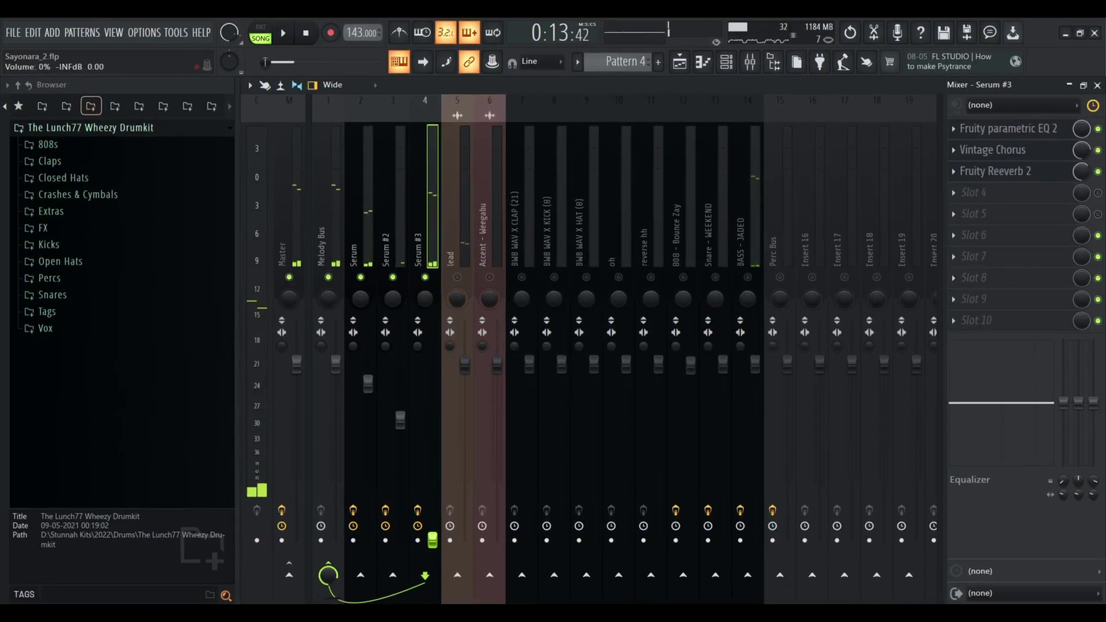
key("space")
left_click_drag(432, 424, 433, 390)
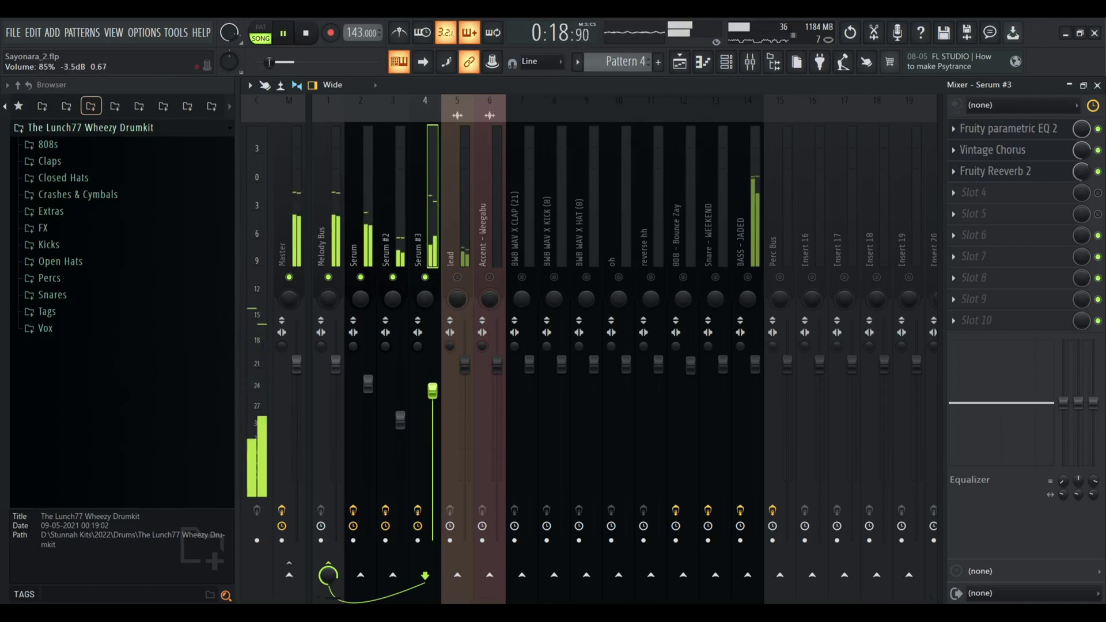
- Set the Serum #3 reverb's room size to 68 and fine-tune the track's volume to about 86%
left_click(1008, 178)
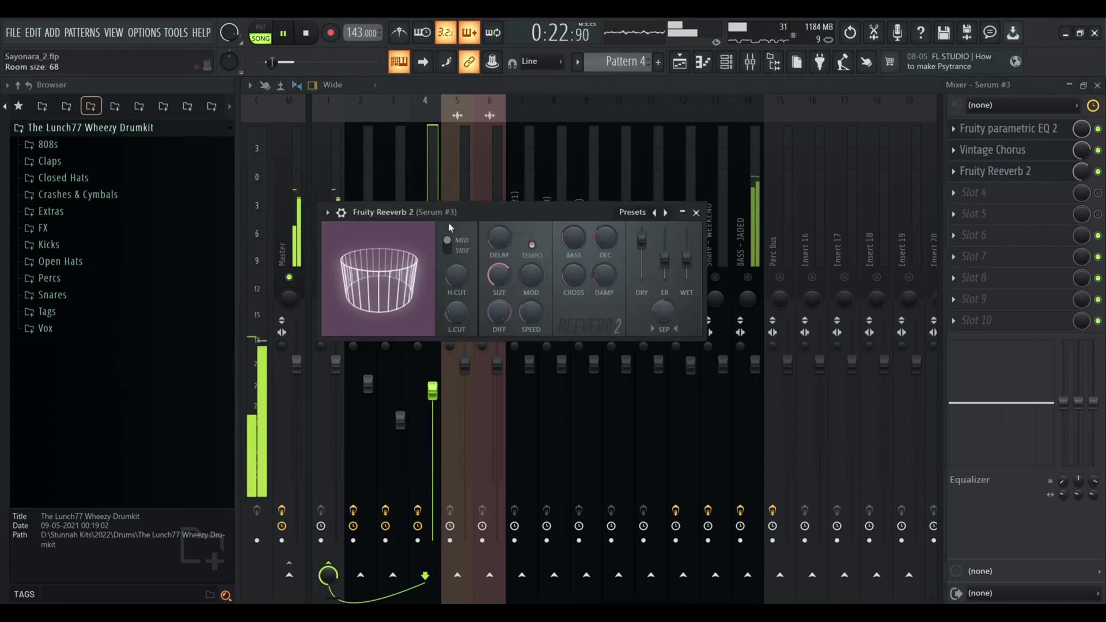
left_click(497, 362)
left_click(432, 391)
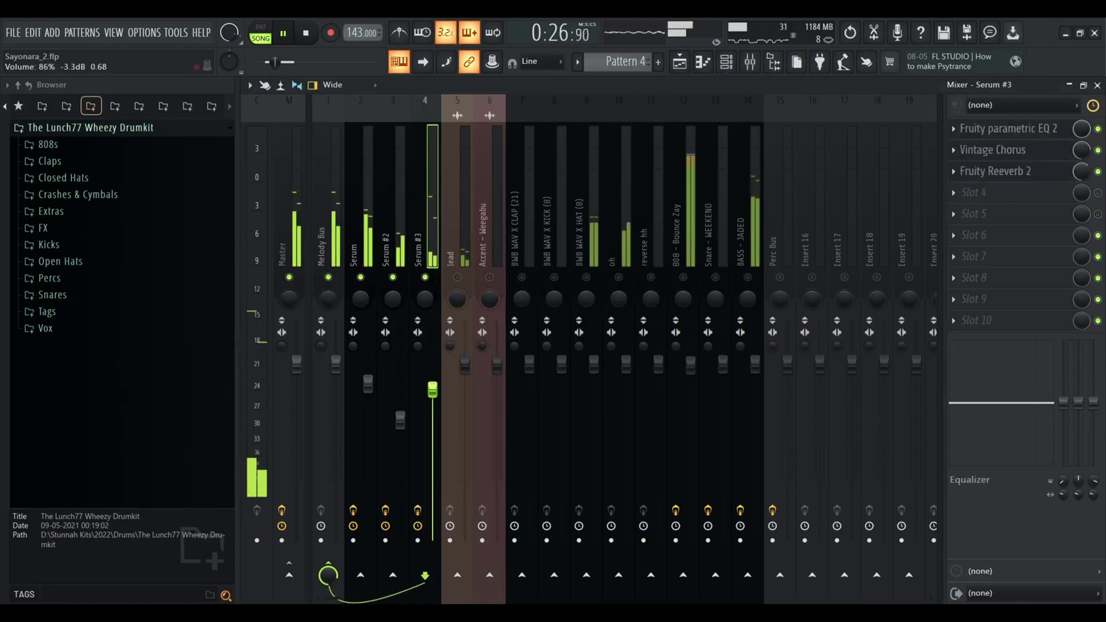
key("space")
key("space")
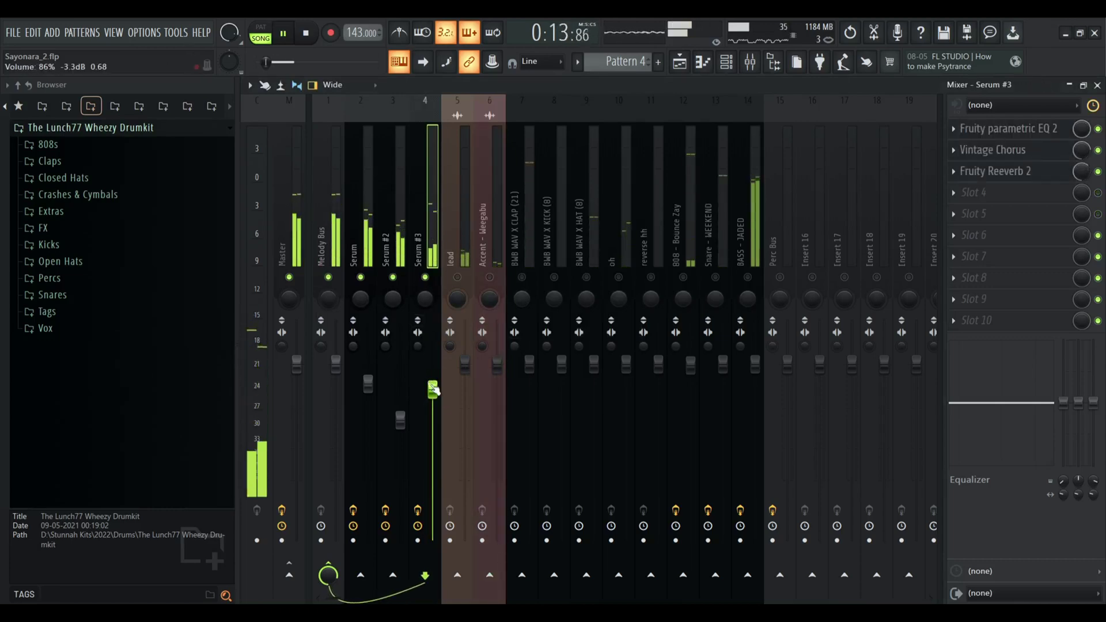
- Balance the lead track against the other melodies by setting its volume to about 97%
left_click(464, 344)
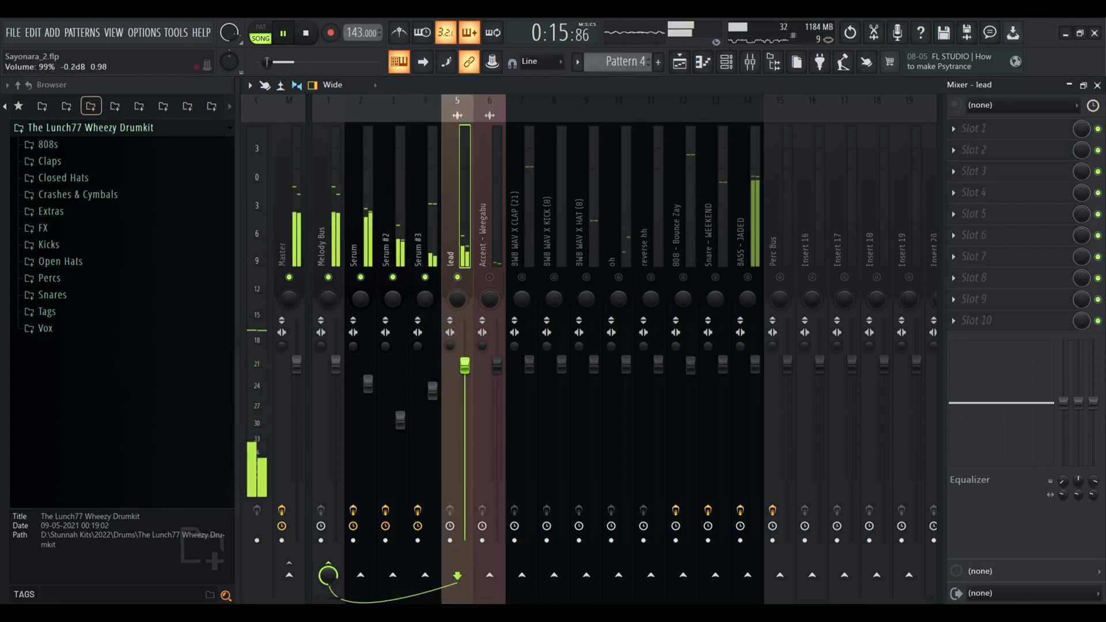
key("space")
left_click_drag(465, 376, 464, 411)
key("space")
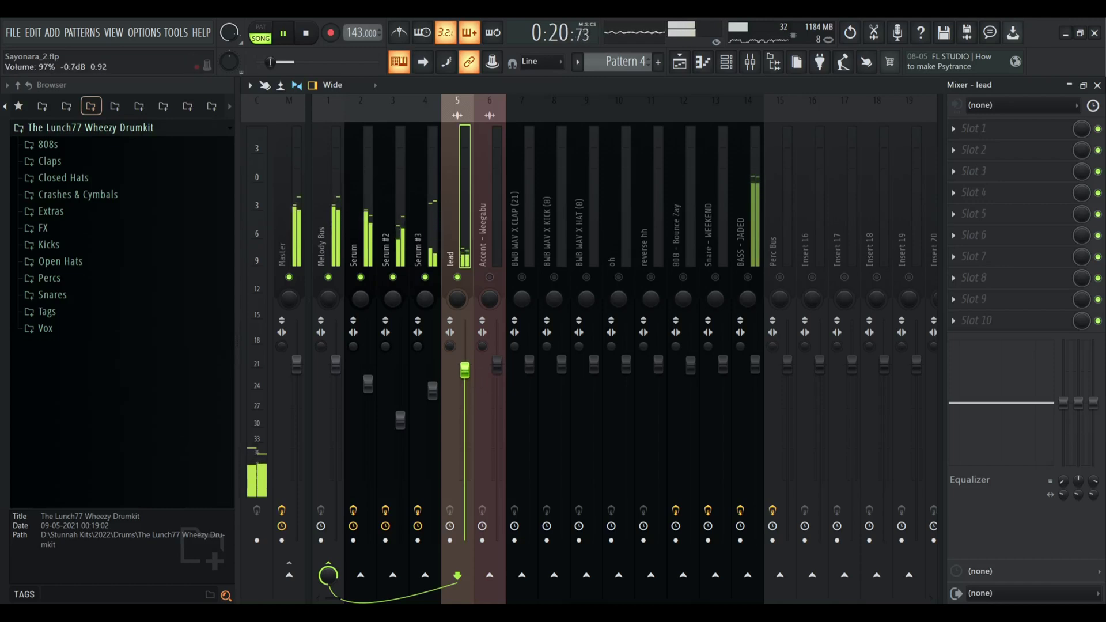
- Lower the Accent - Weegabu track's volume beneath the other melodies
left_click_drag(496, 366, 496, 401)
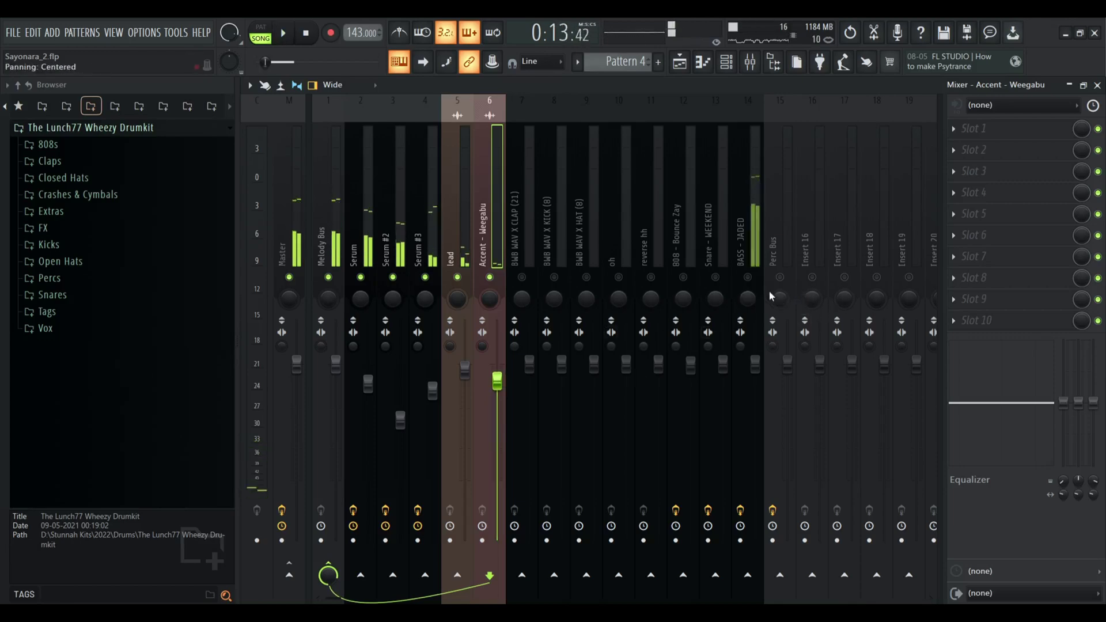
key("space")
key("space")
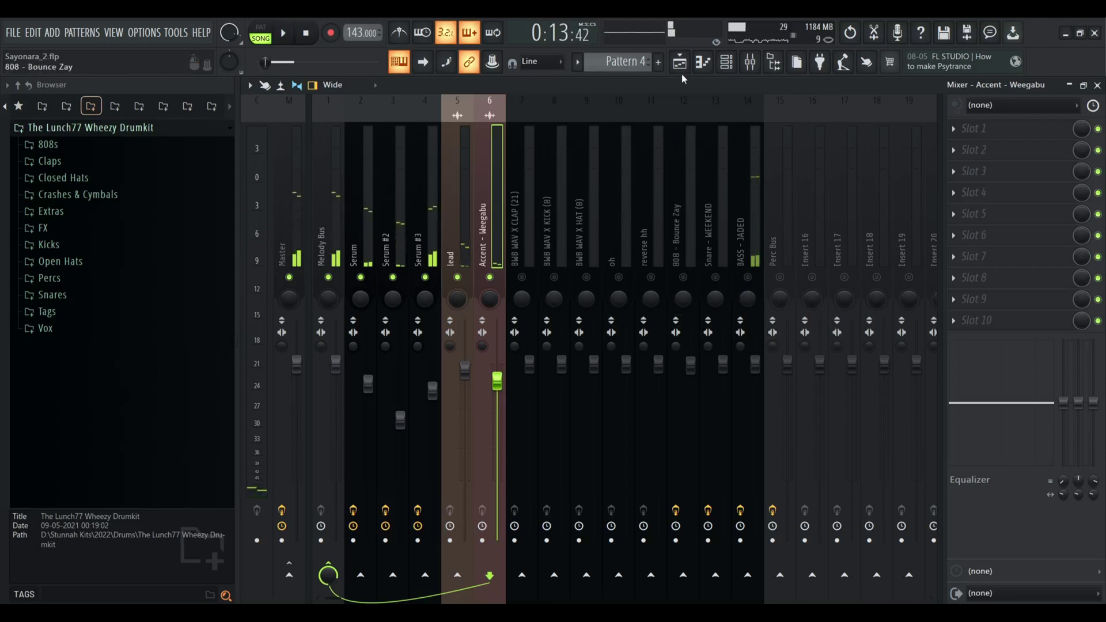
- Play the arrangement section starting at bar 25 and raise the Accent - Weegabu track's volume slightly
left_click(680, 63)
left_click(592, 118)
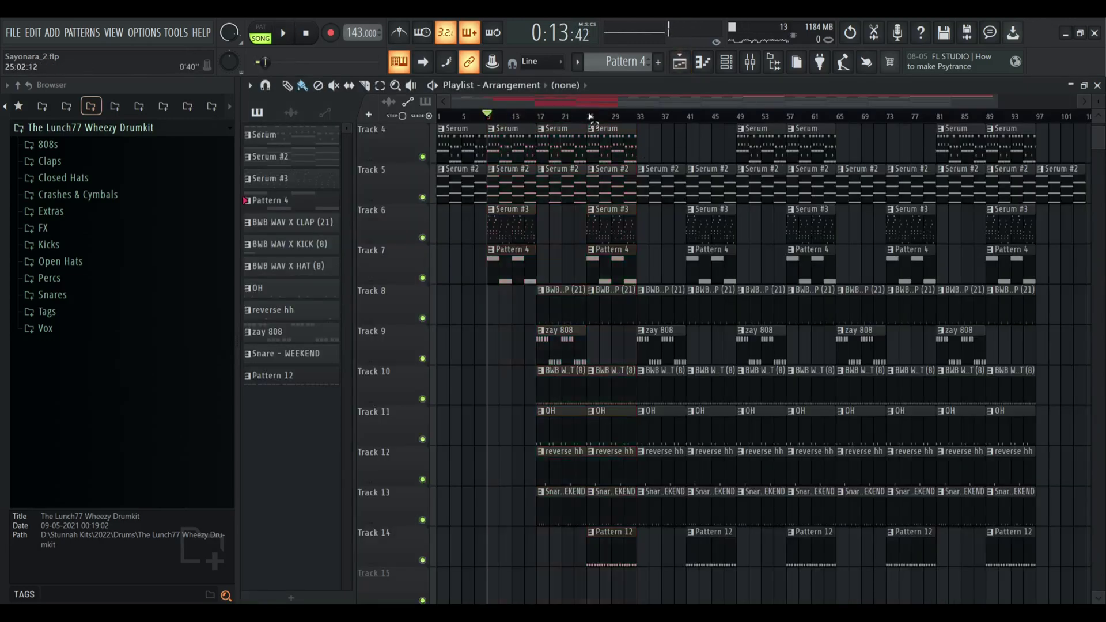
key("space")
left_click(750, 61)
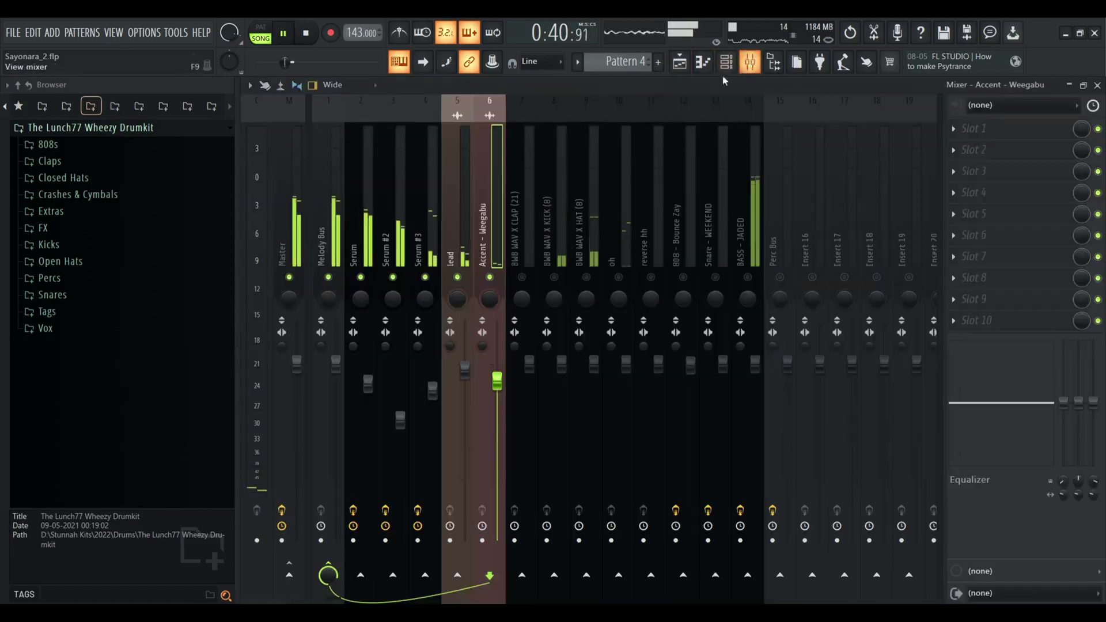
left_click_drag(498, 380, 499, 374)
- Select the eight-bar section starting at bar 17 in the playlist and play it with the mixer open
left_click(679, 62)
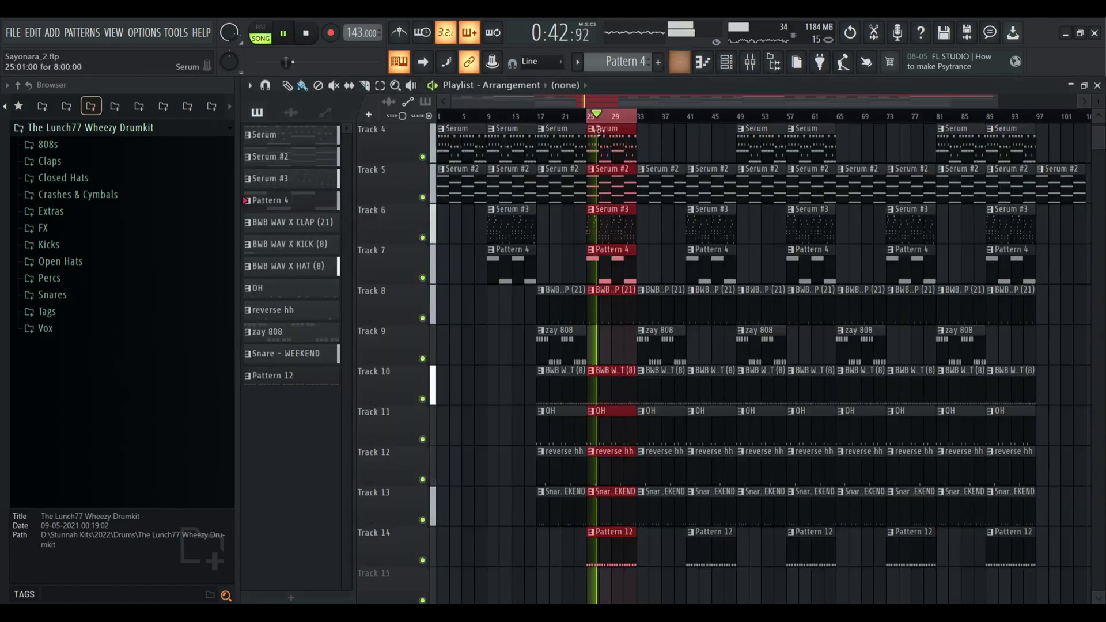
key("space")
left_click_drag(587, 117, 587, 118)
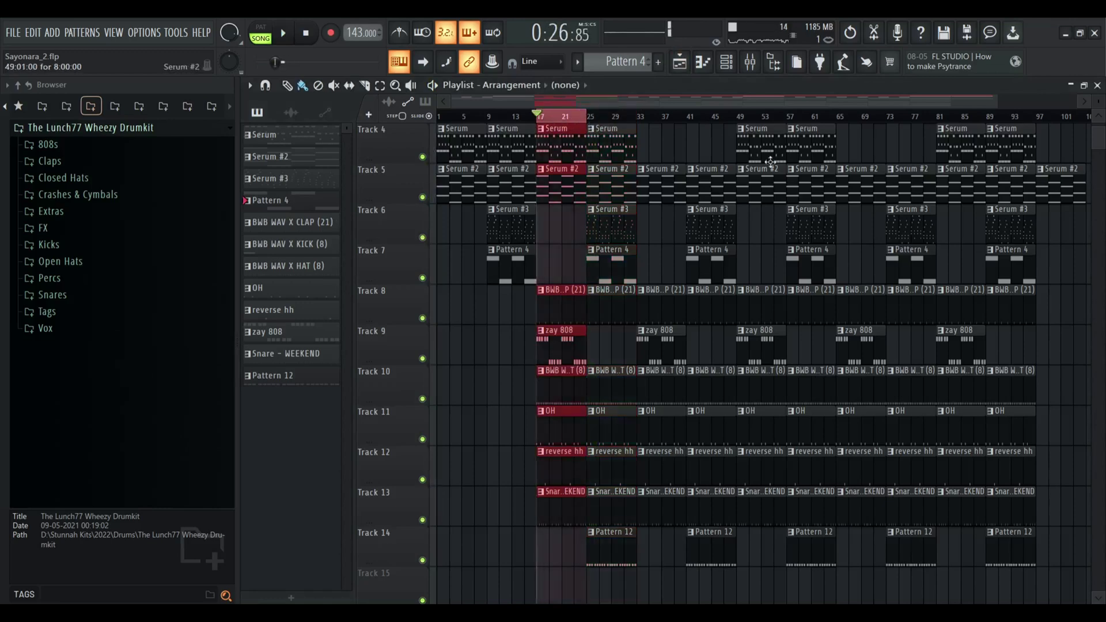
left_click(749, 61)
key("space")
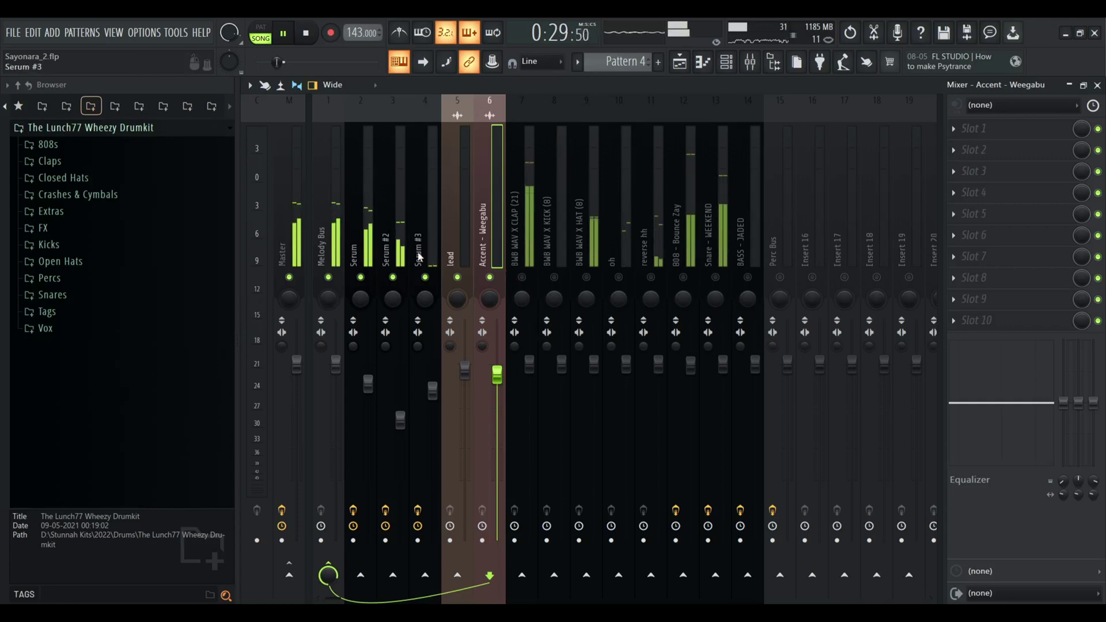
- Set the Accent - Weegabu track's volume to about 96%
left_click(392, 253)
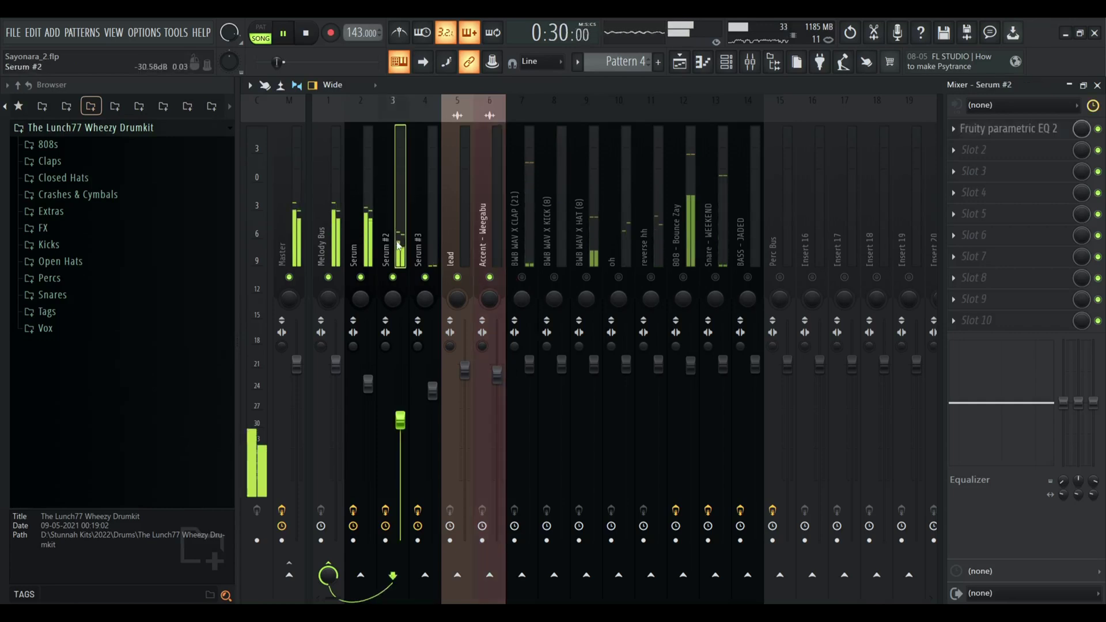
left_click(497, 369)
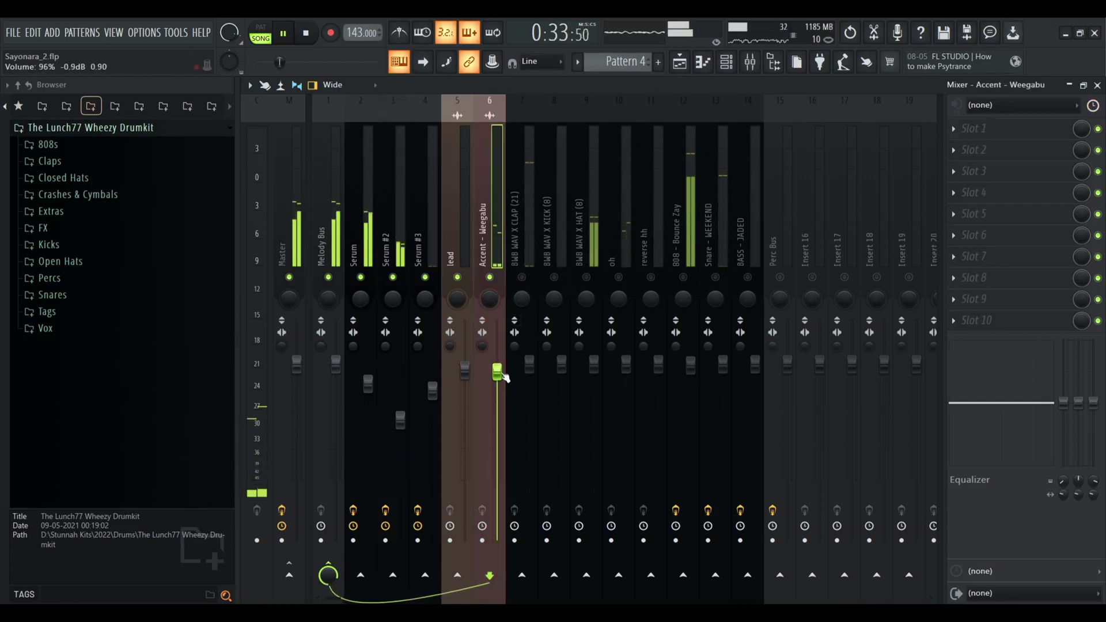
key("space")
- Select the Melody Bus track and load Fruity parametric EQ 2 into its first effect slot
left_click(323, 250)
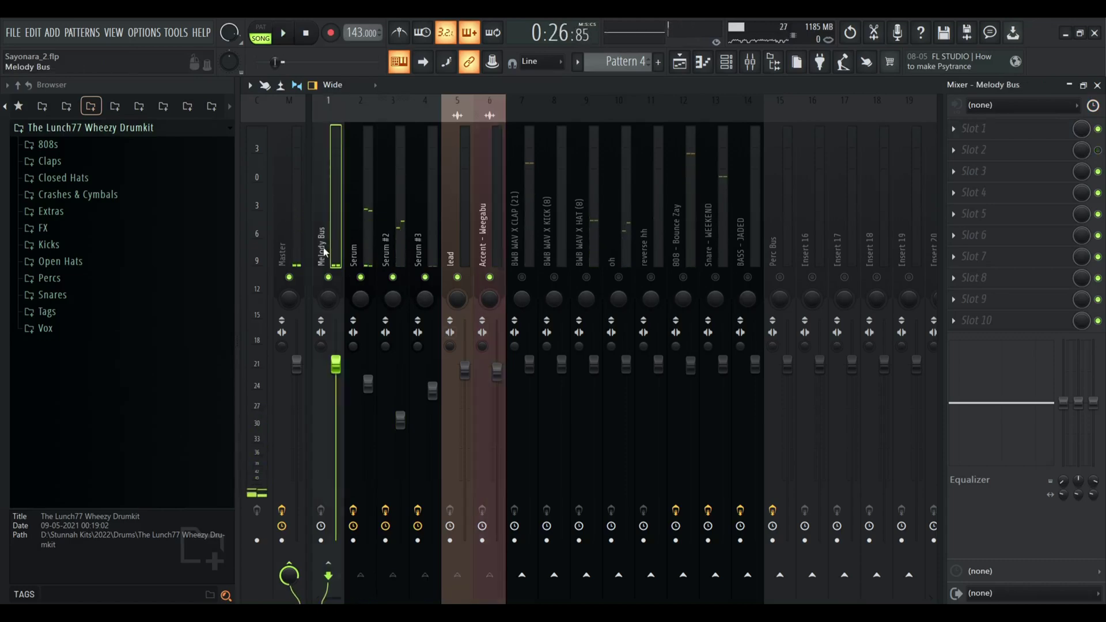
key("space")
left_click(973, 128)
mouse_move(979, 145)
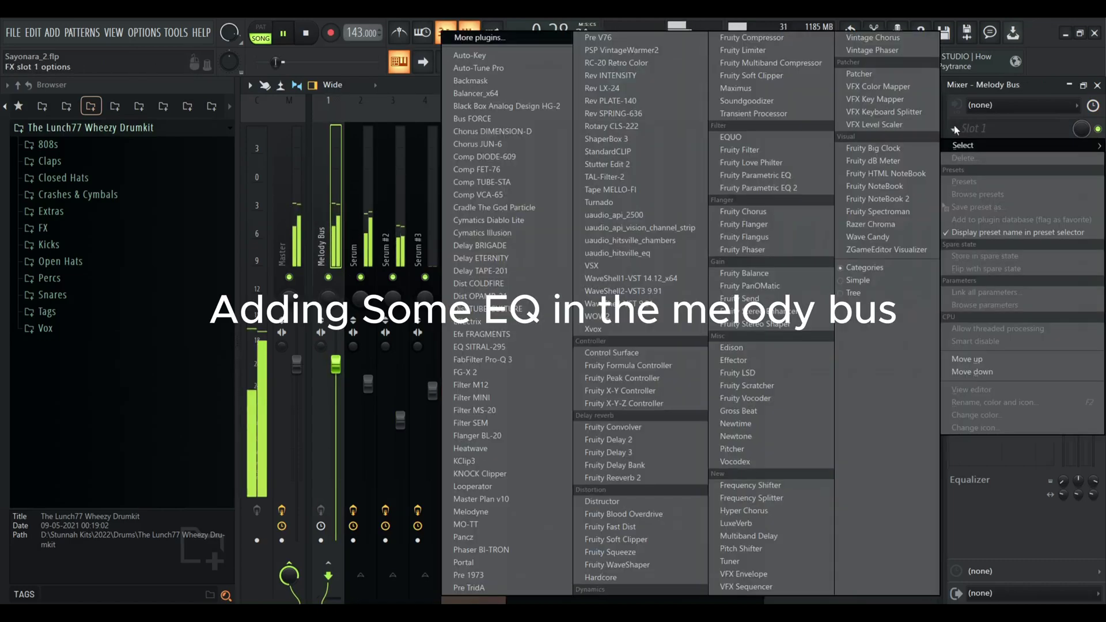
left_click(809, 188)
- On the Melody Bus EQ, cut band 1 by 18 dB at 100 Hz, dip band 6 slightly and boost band 7 slightly
left_click_drag(399, 334, 412, 419)
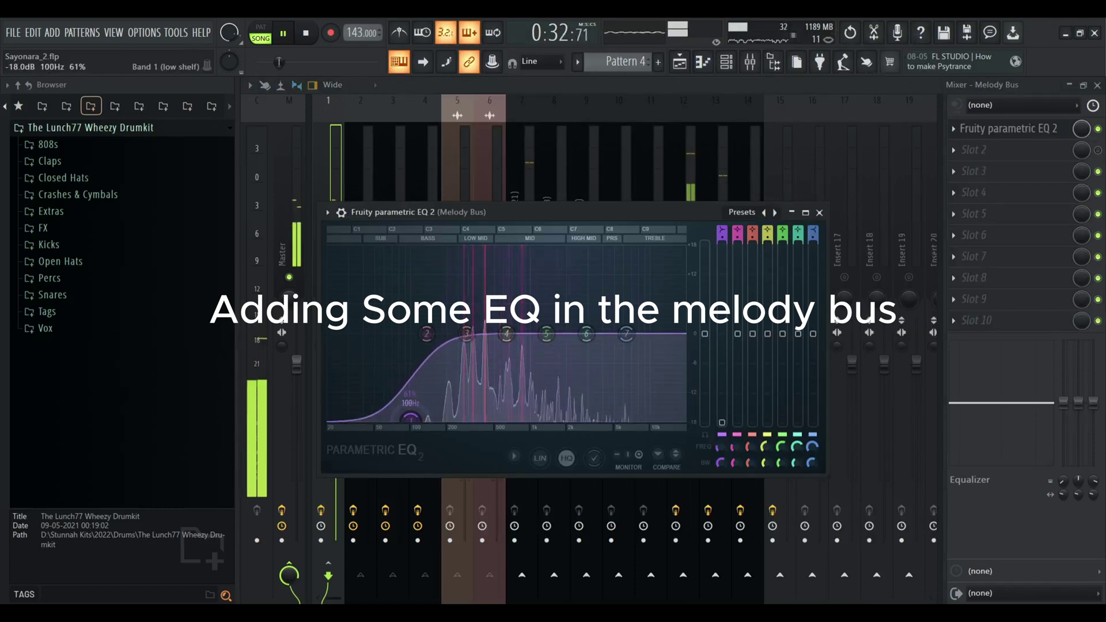
key("space")
mouse_move(585, 333)
left_mouse_down()
mouse_move(586, 259)
mouse_move(541, 254)
mouse_move(589, 261)
mouse_move(592, 337)
left_mouse_up()
scroll(583, 286, "down", 5)
key("space")
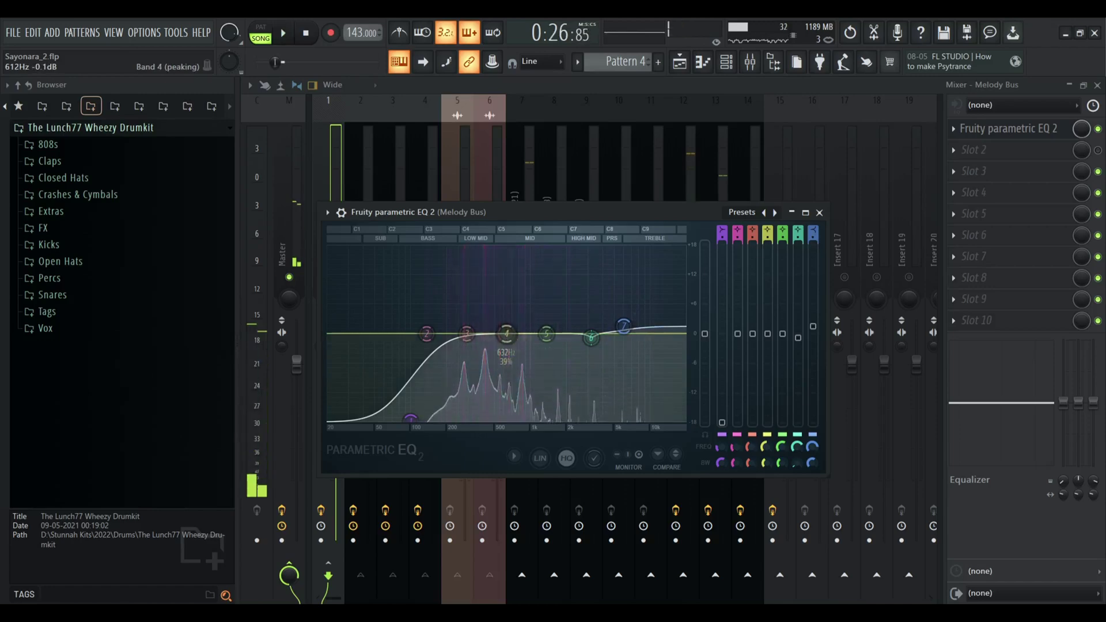
- Cut EQ band 4 by about 1.1 dB at 624 Hz with 14% width, and lower bands 2 and 3 slightly
mouse_move(518, 334)
left_mouse_down()
mouse_move(518, 277)
mouse_move(507, 317)
left_mouse_up()
scroll(511, 281, "down", 8)
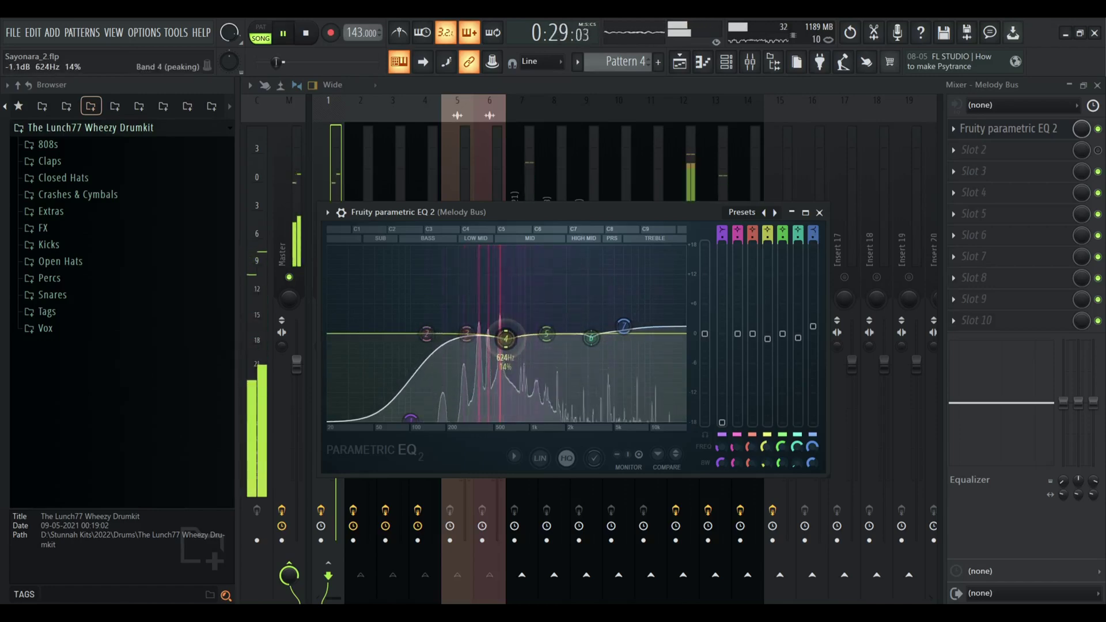
mouse_move(467, 333)
left_mouse_down()
mouse_move(456, 301)
mouse_move(462, 339)
left_mouse_up()
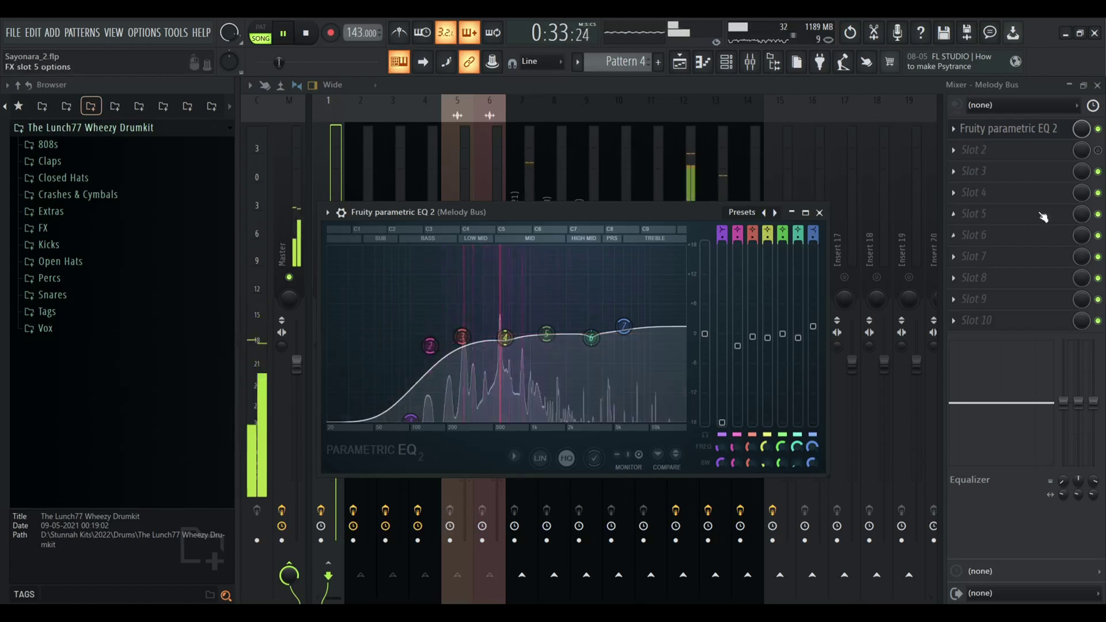
- Load Patcher into the Melody Bus track's second effect slot
left_click(1098, 150)
left_click(819, 213)
left_click(954, 151)
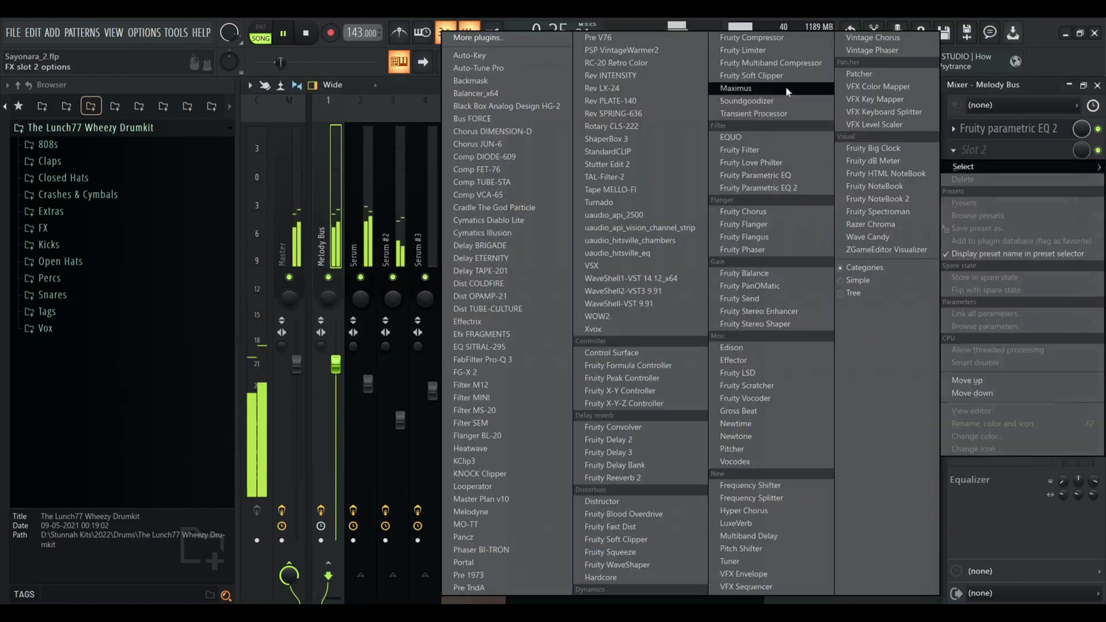
left_click(478, 38)
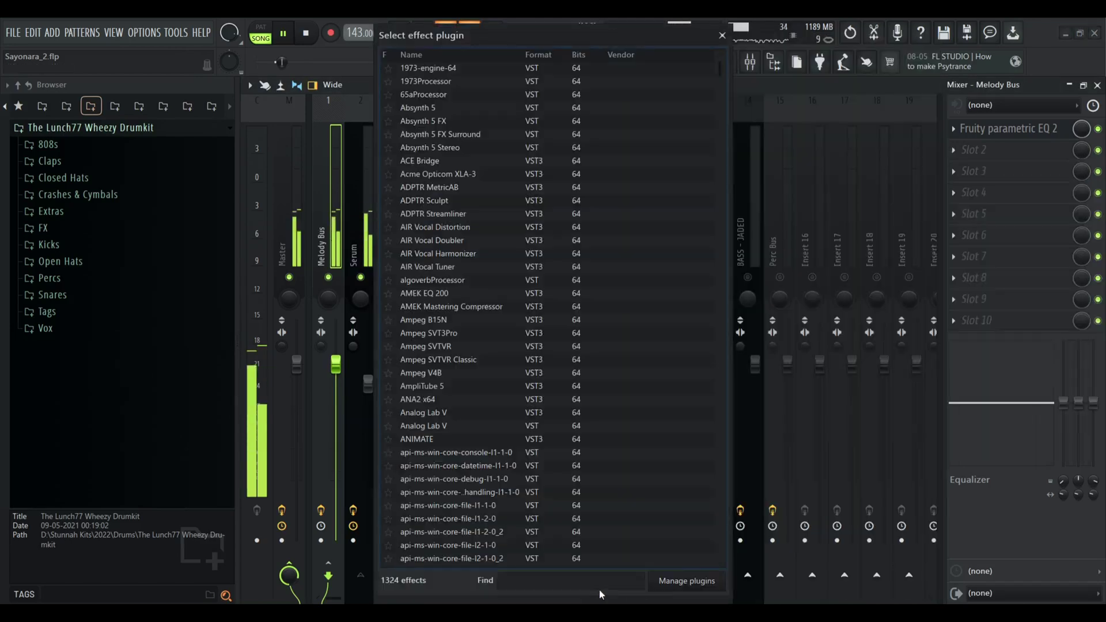
type("Patcher")
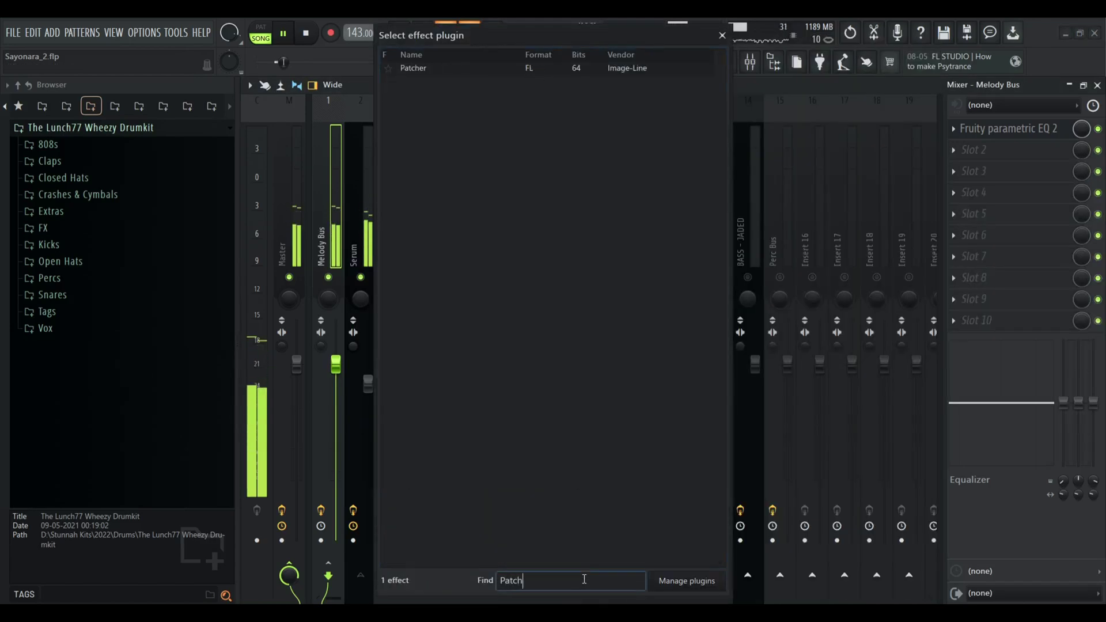
double_click(413, 68)
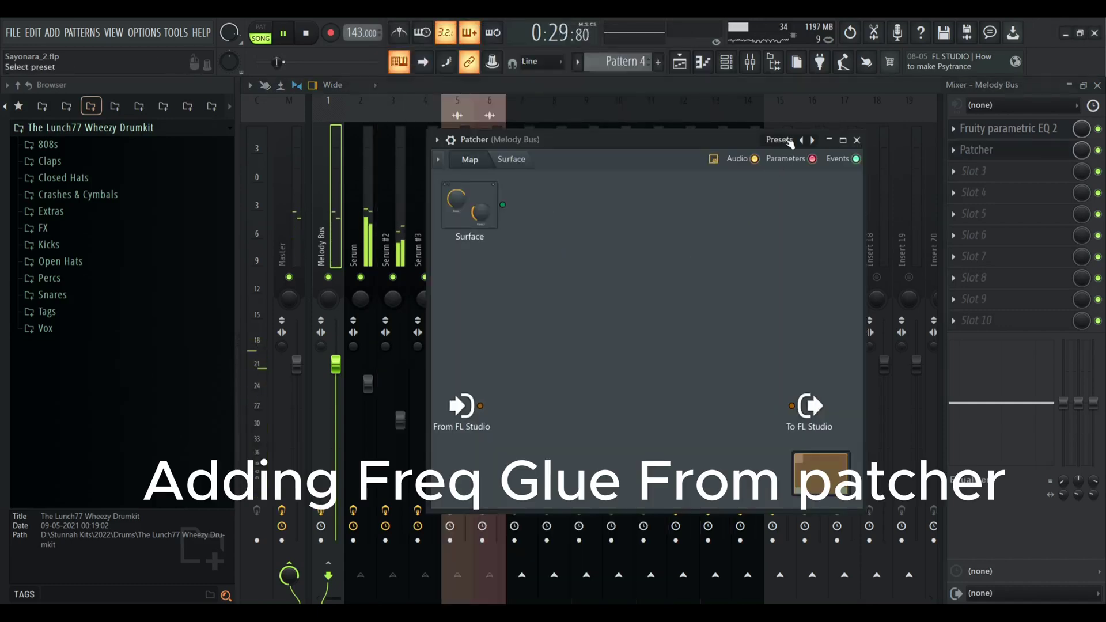
- Load Patcher's Freq Glue - Mastering preset and moderately raise Attack, Release and Glue Frequencies, keeping Bass Gain at minimum
left_click(783, 139)
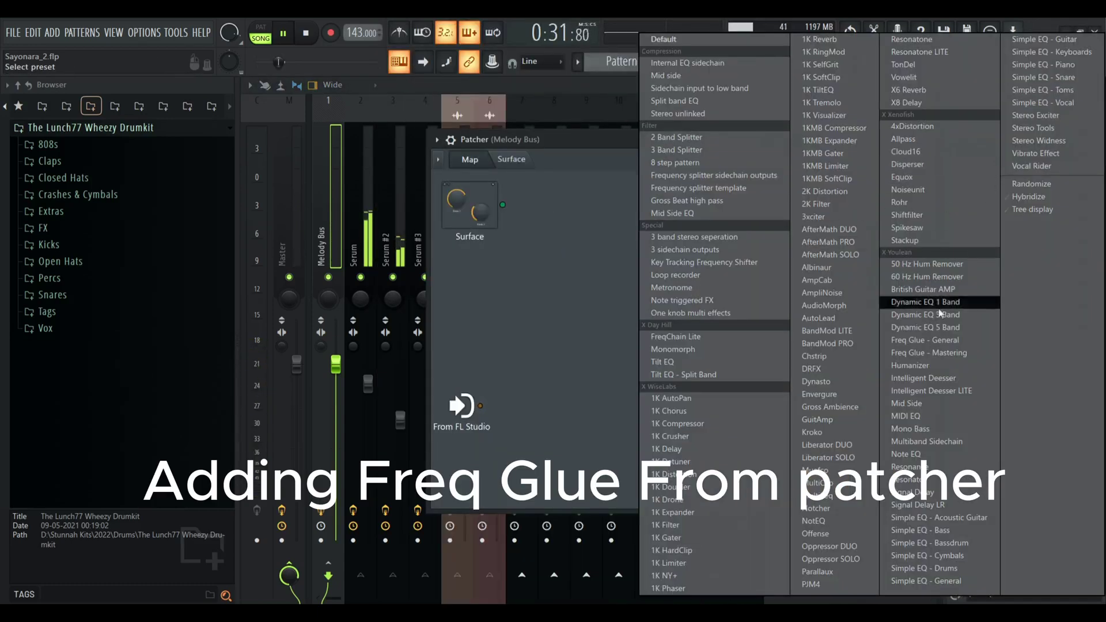
left_click(945, 353)
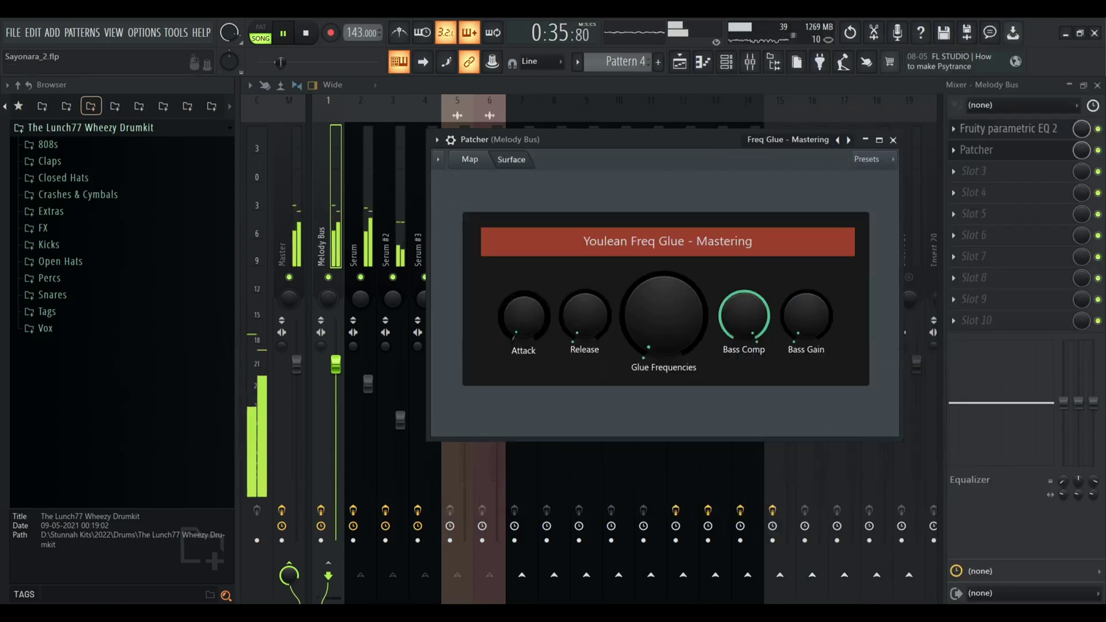
left_click_drag(664, 315, 664, 305)
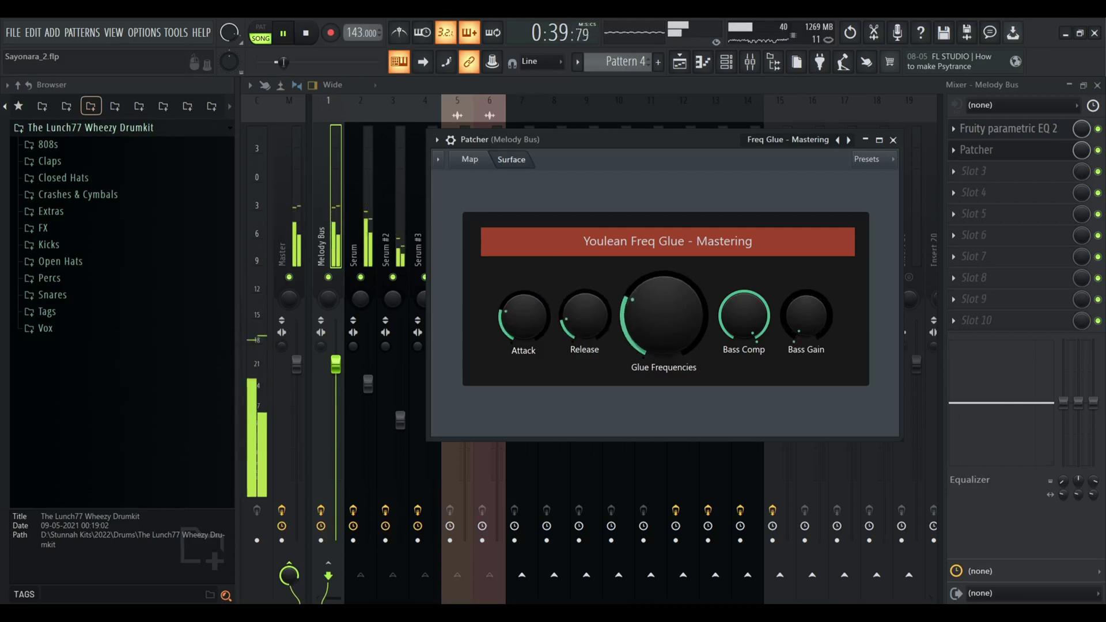
left_click_drag(806, 316, 806, 271)
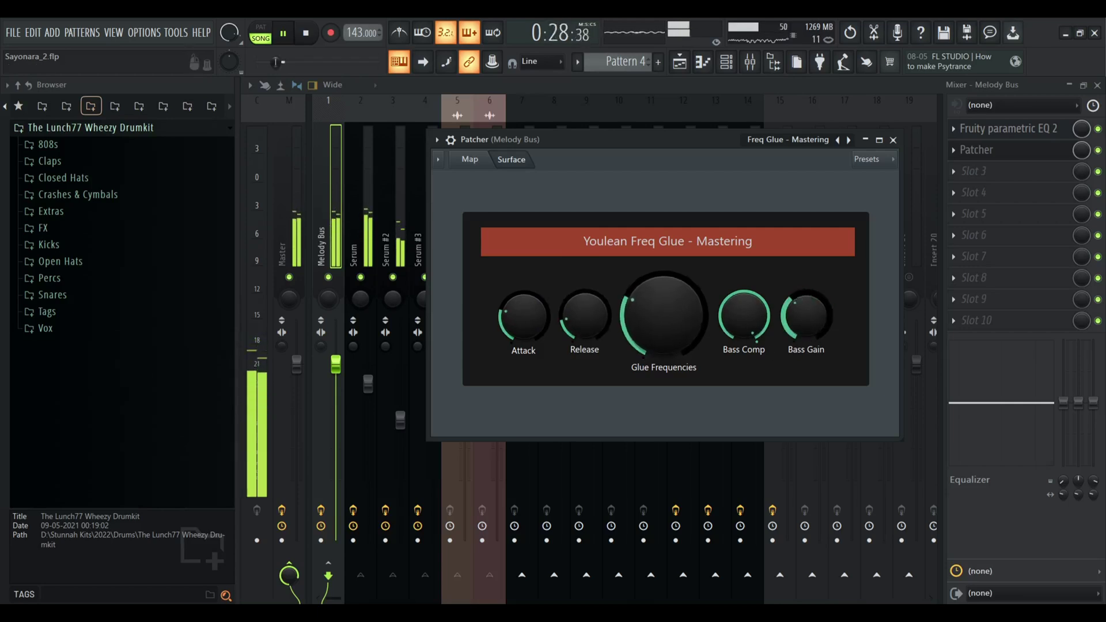
left_click_drag(663, 316, 665, 318)
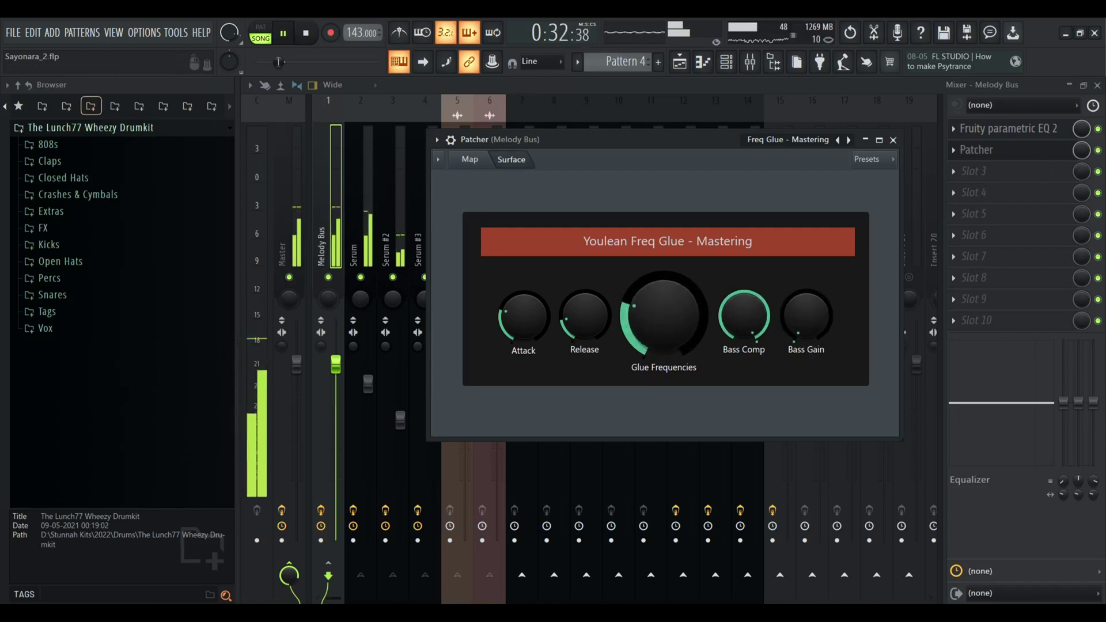
- Load Fruity WaveShaper into the 808 - Bounce Zay track's first effect slot and bend its curve upward with Oversample, HQ and Center enabled
left_click(330, 249)
left_click(427, 250)
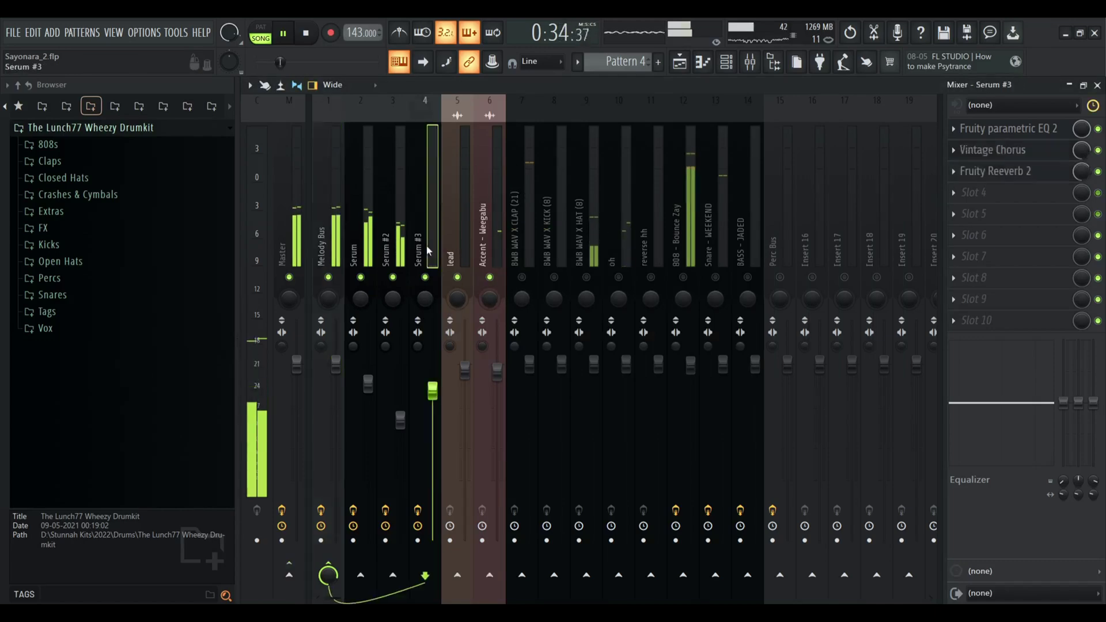
left_click(496, 254)
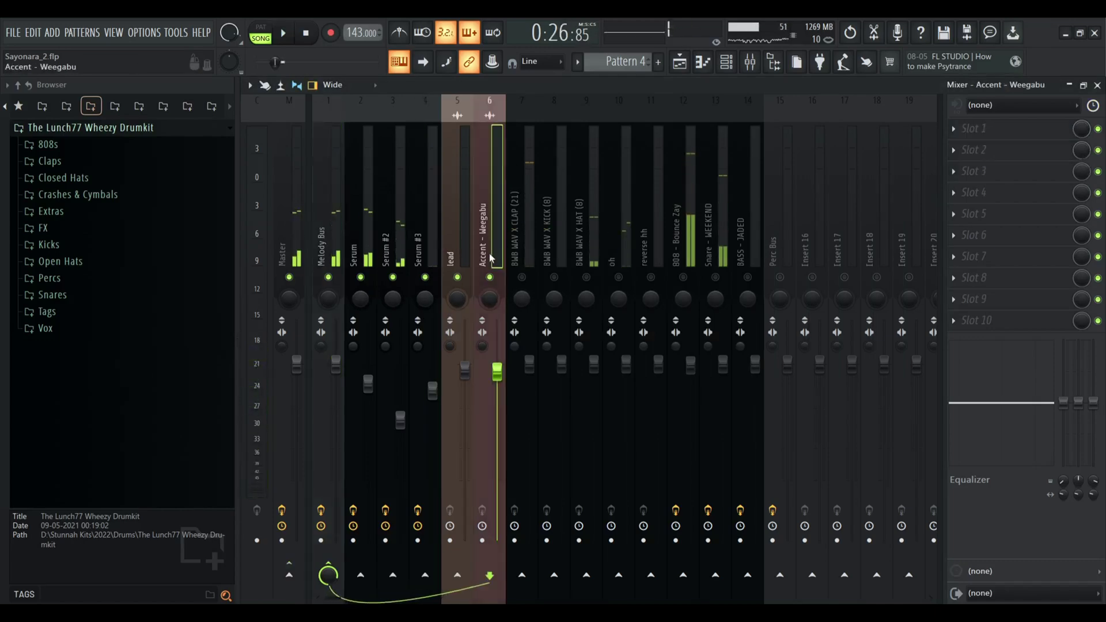
left_click(979, 128)
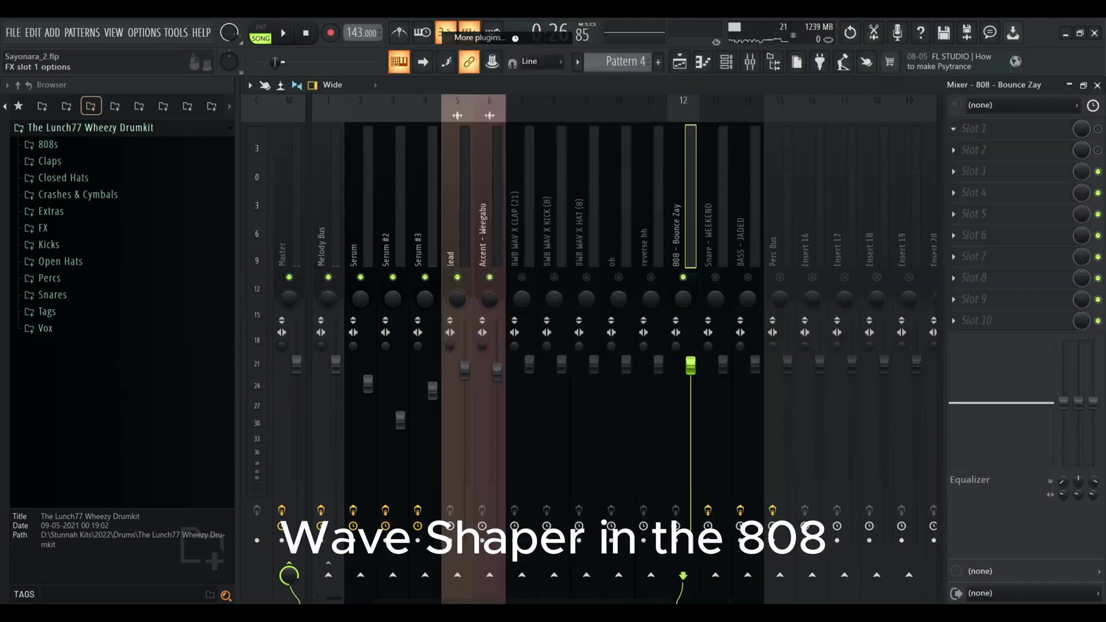
type("wav")
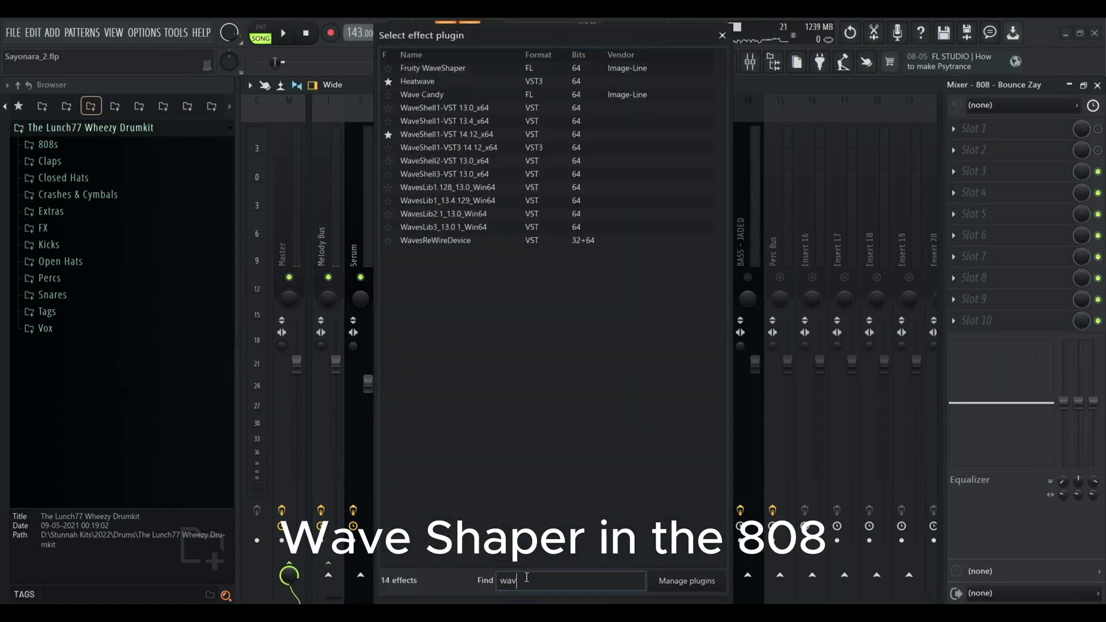
type("e")
double_click(429, 68)
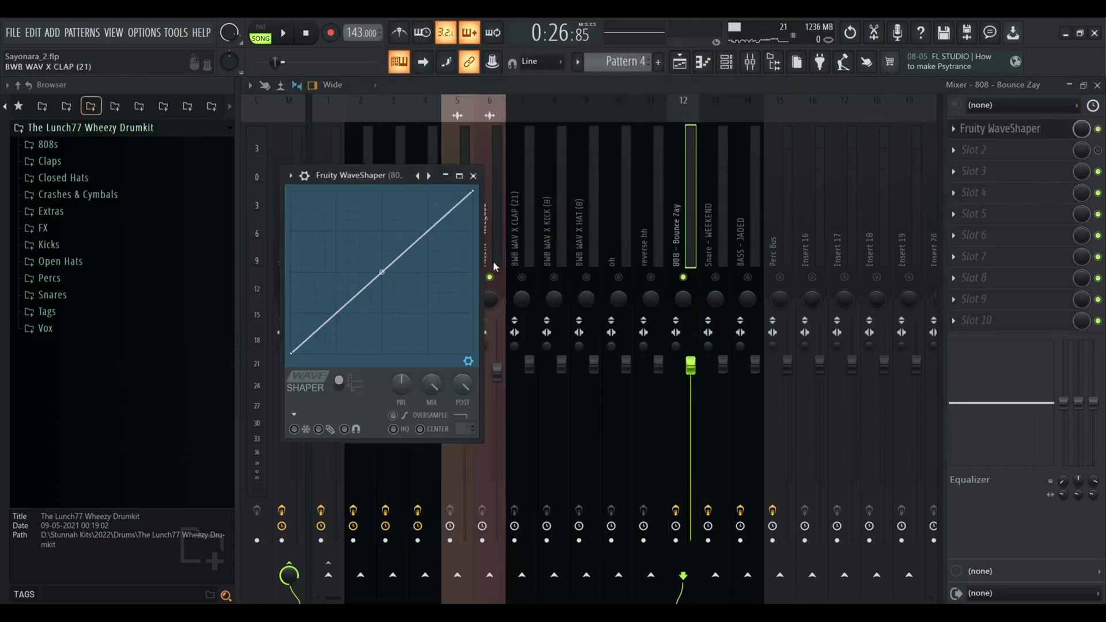
left_click_drag(382, 269, 382, 261)
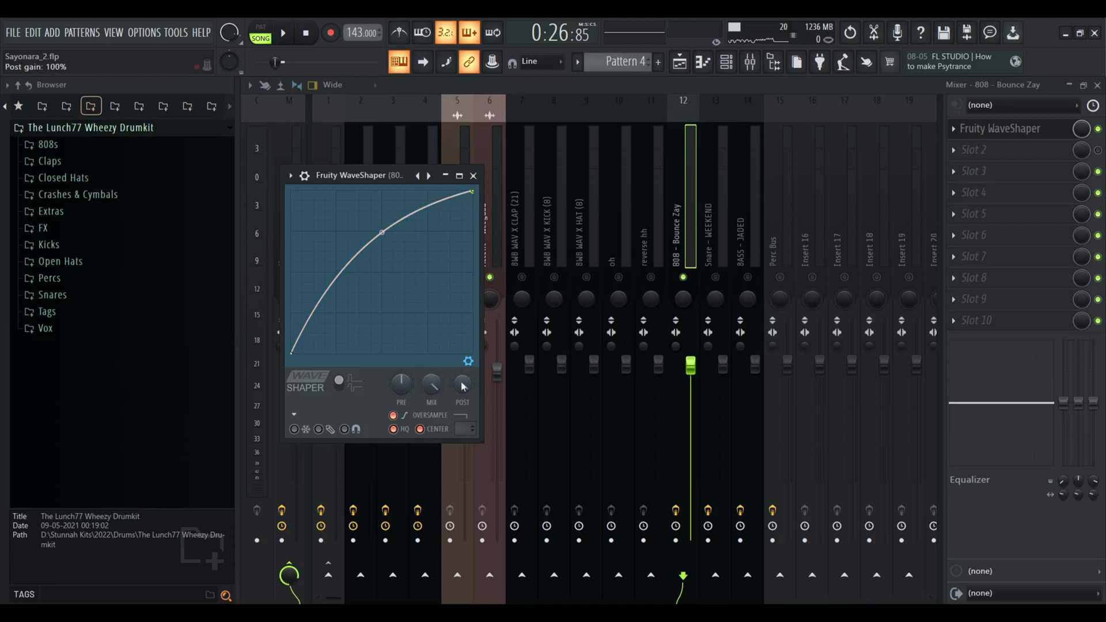
- Lower the 808 - Bounce Zay track's volume to about 88% while auditioning the beat
left_click(686, 262)
key("space")
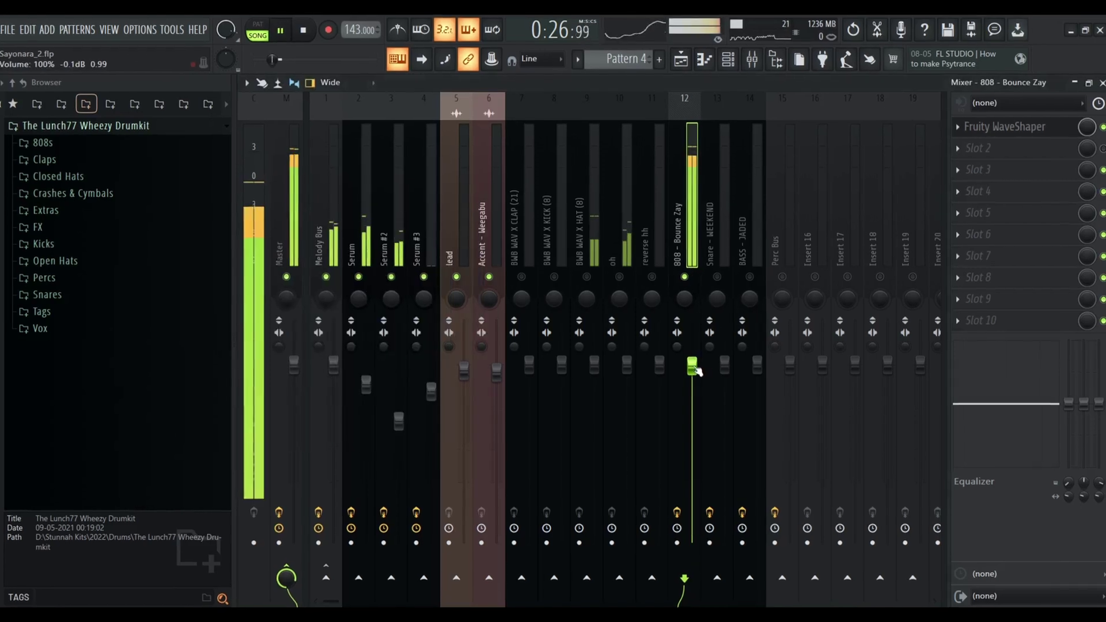
key("space")
left_click_drag(692, 368, 700, 405)
key("space")
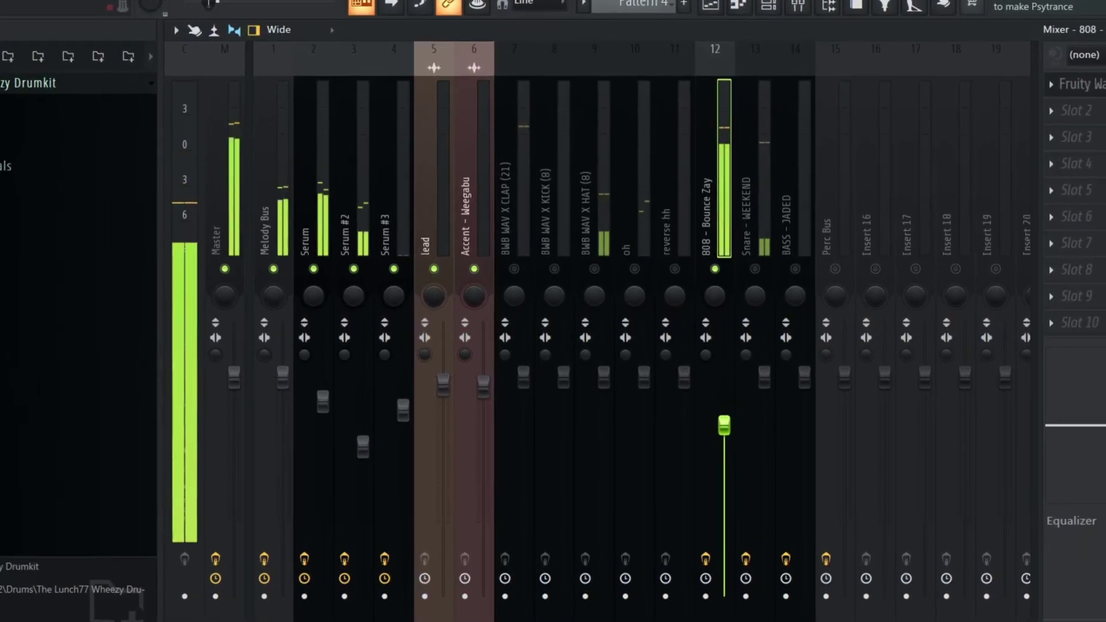
key("space")
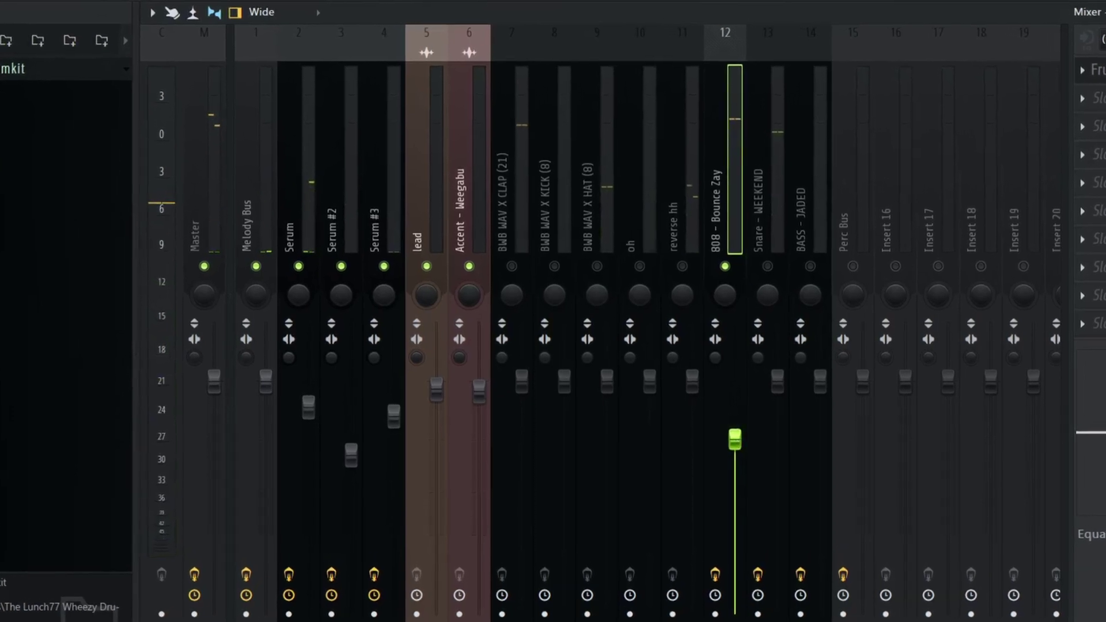
key("space")
key("space")
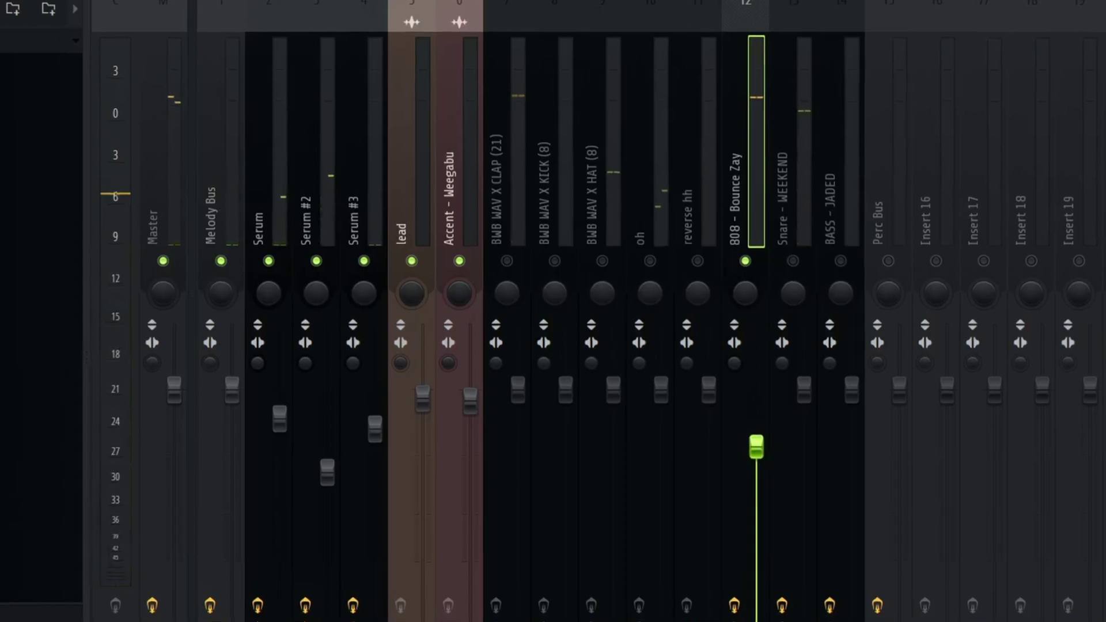
key("space")
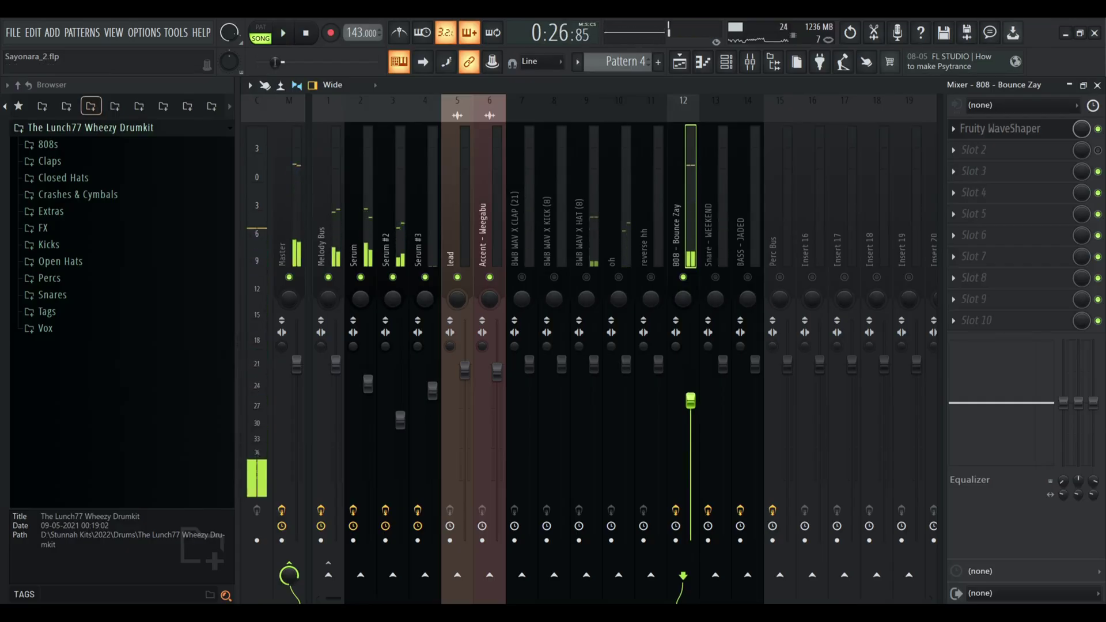
key("space")
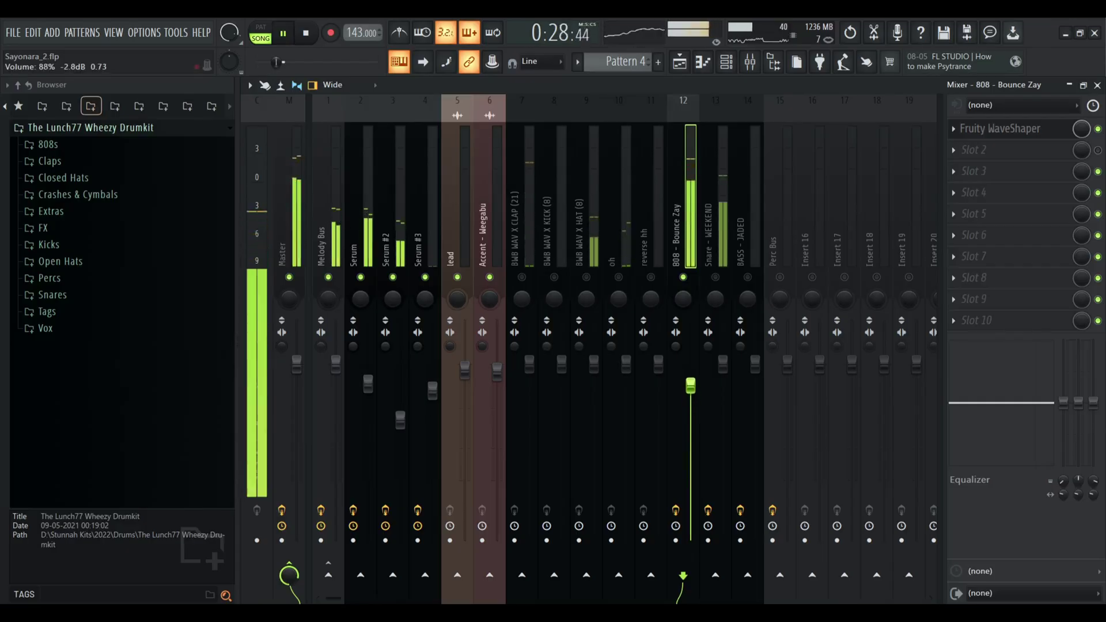
- Fine-tune the 808 WaveShaper's curve tension to about 16% and set the 808 track's volume to 87%
left_click(1002, 137)
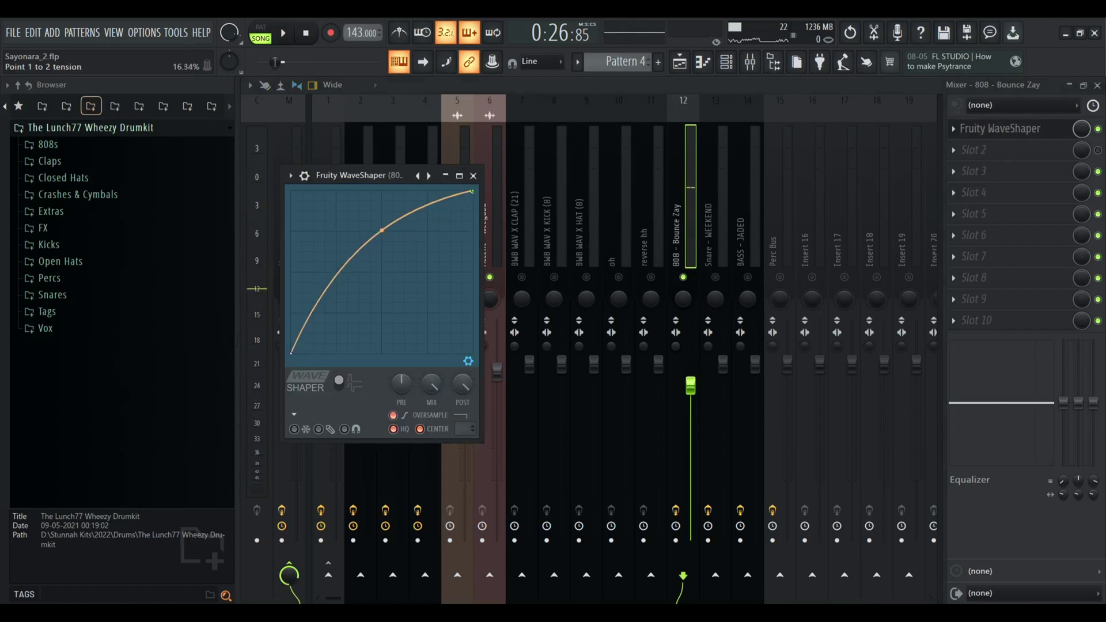
key("space")
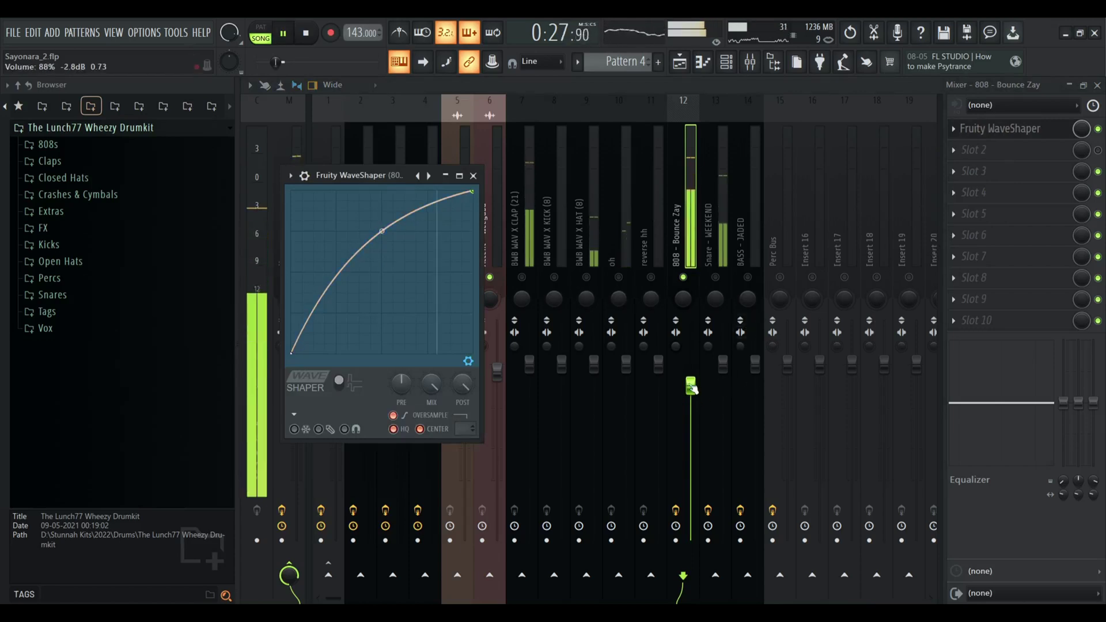
left_click_drag(693, 388, 693, 391)
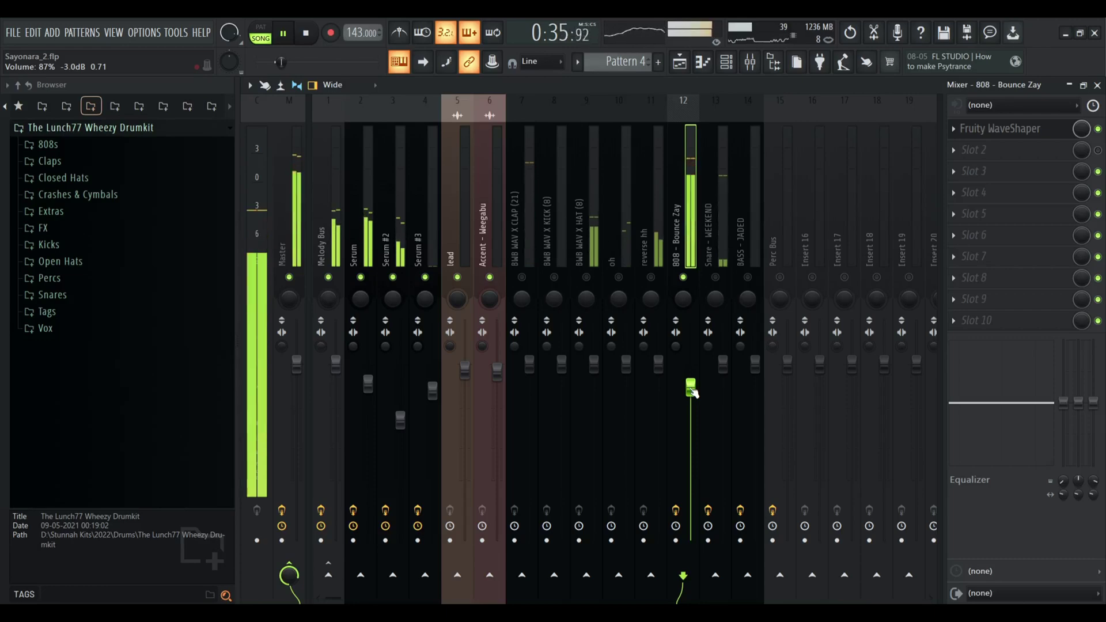
- Lower the BWB WAV X CLAP (21) track's volume slightly below its default level while auditioning the beat
left_click(530, 364)
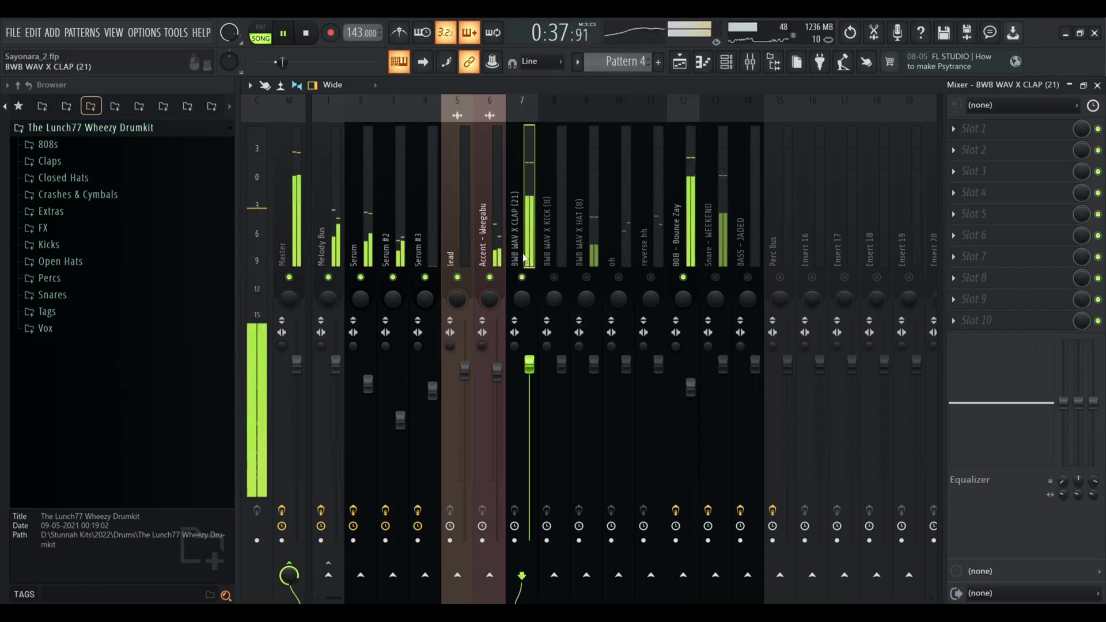
key("space")
left_click_drag(529, 364, 529, 415)
key("space")
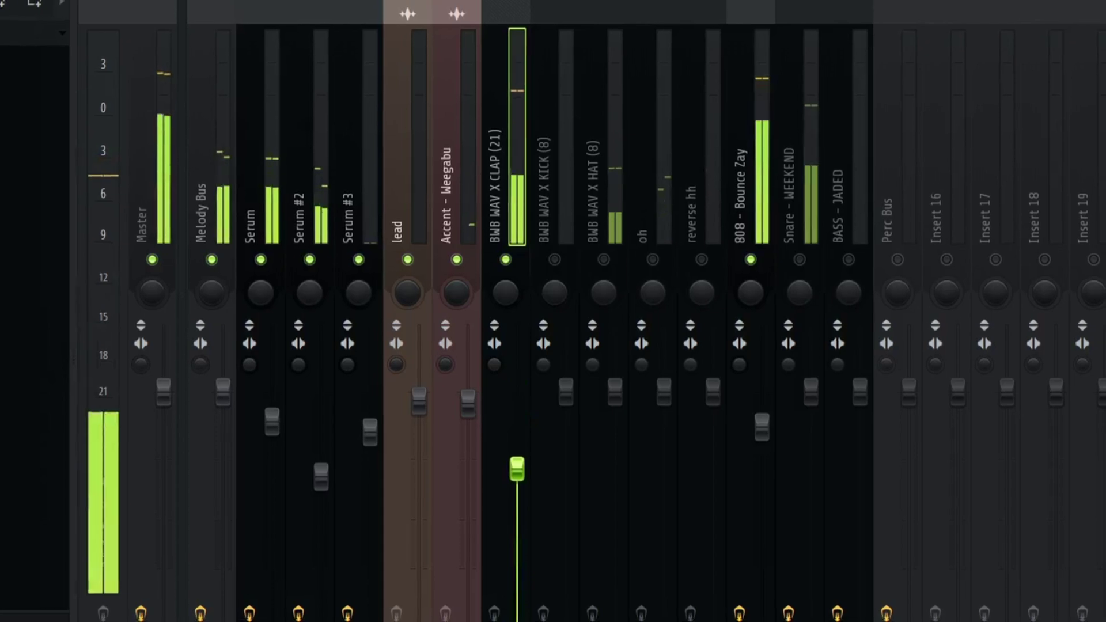
left_click_drag(516, 469, 518, 391)
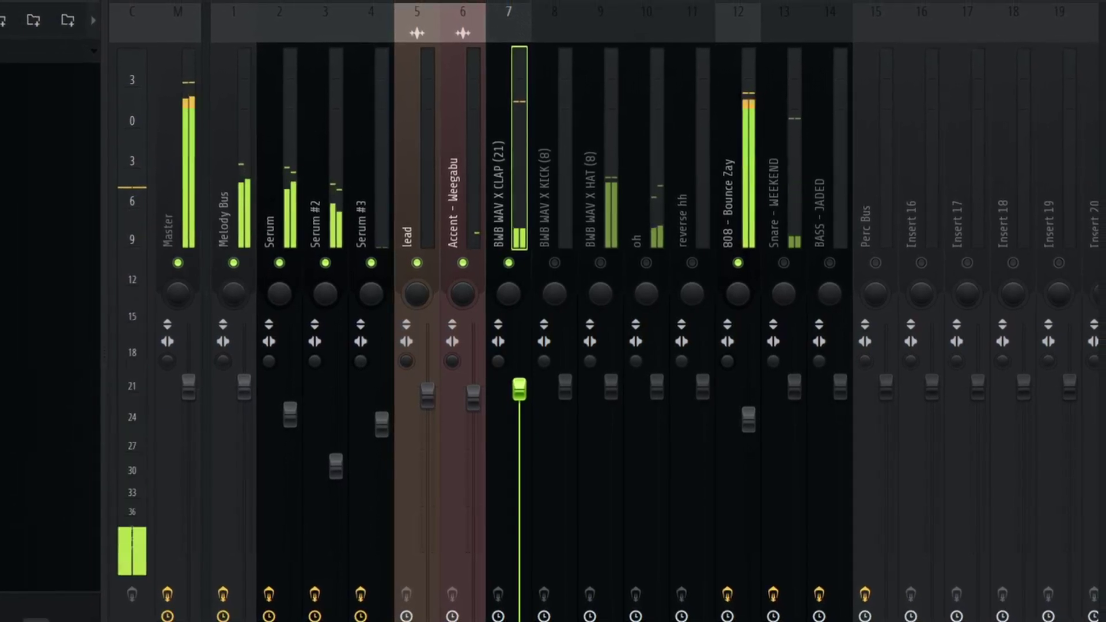
left_click_drag(519, 396, 519, 406)
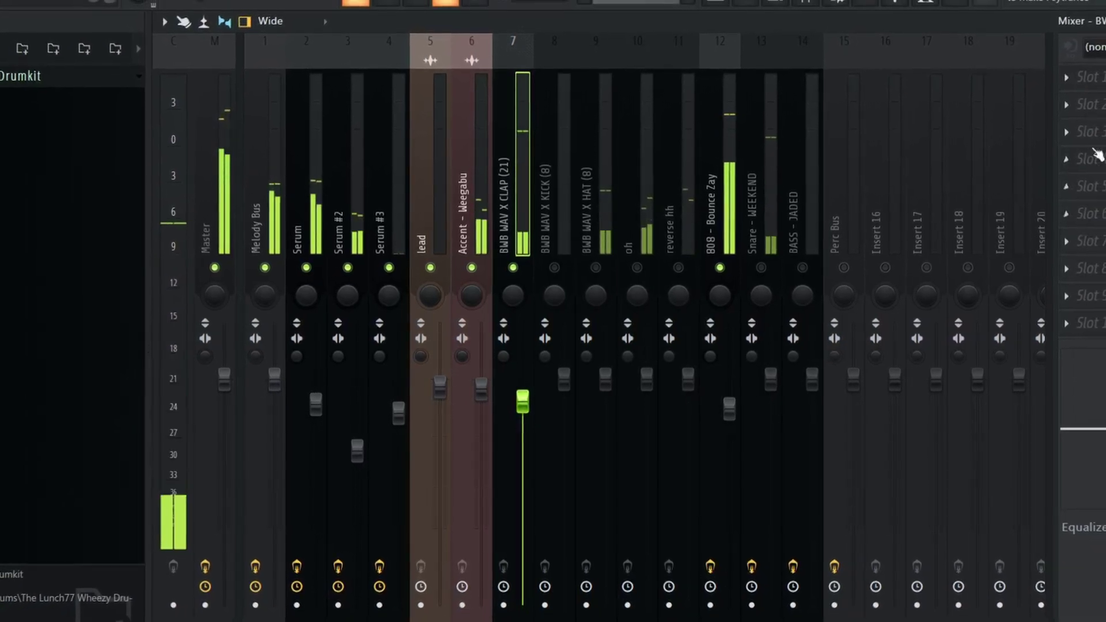
- Load Fruity parametric EQ 2 on the clap track, slightly cutting bands 1, 2 and 5 (1272 Hz) and slightly boosting bands 3, 4 and 6
left_click(1068, 80)
left_click(820, 151)
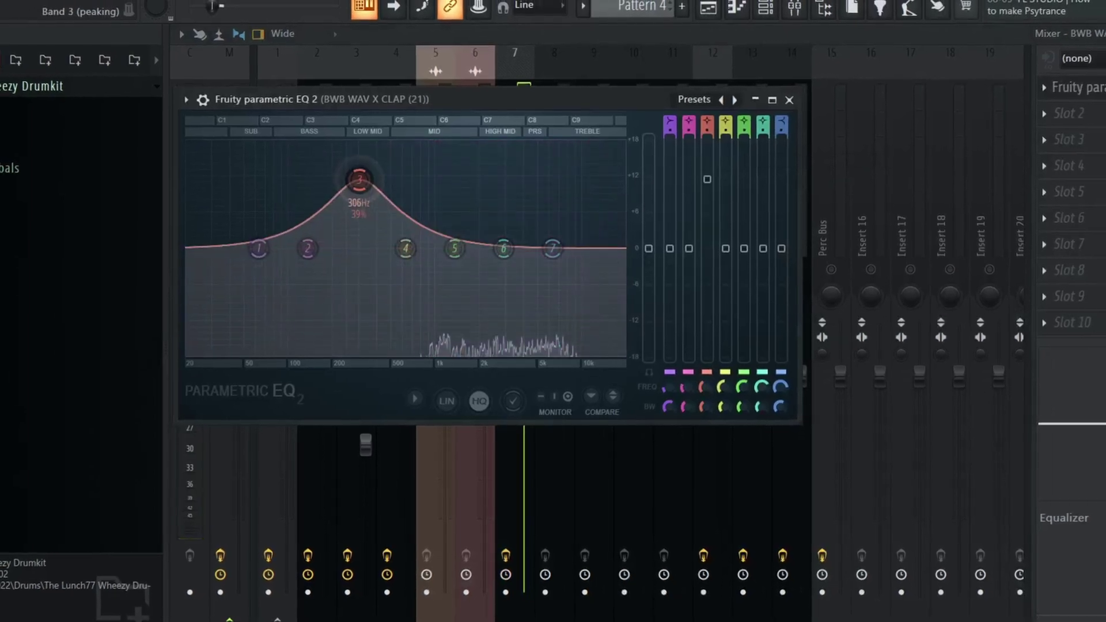
left_click_drag(354, 178, 351, 190)
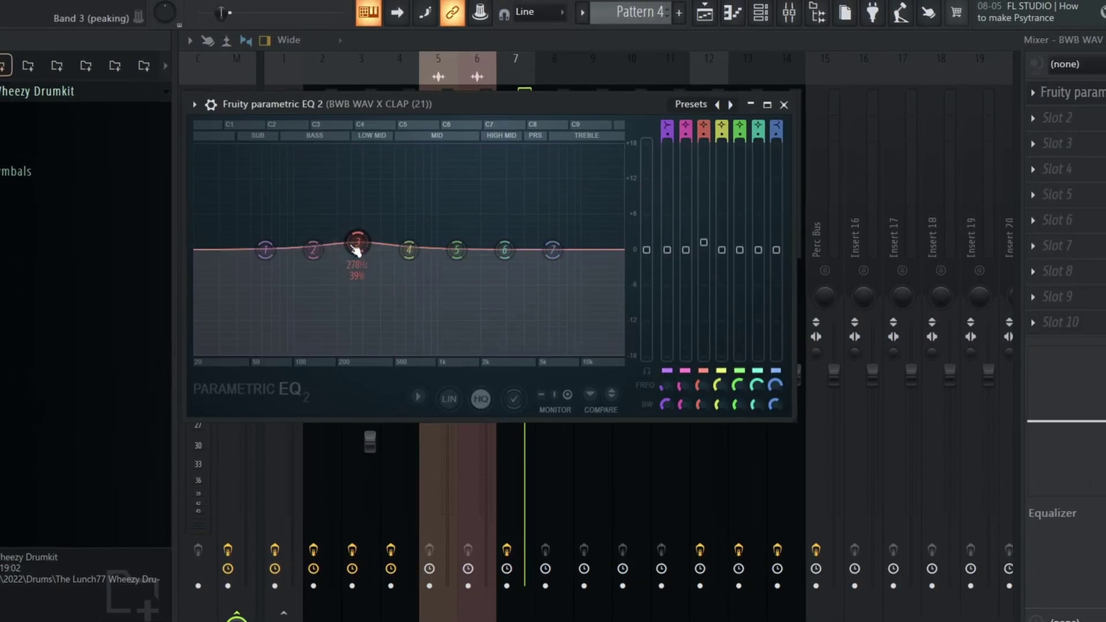
mouse_move(313, 250)
left_mouse_down()
mouse_move(310, 209)
mouse_move(308, 253)
left_mouse_up()
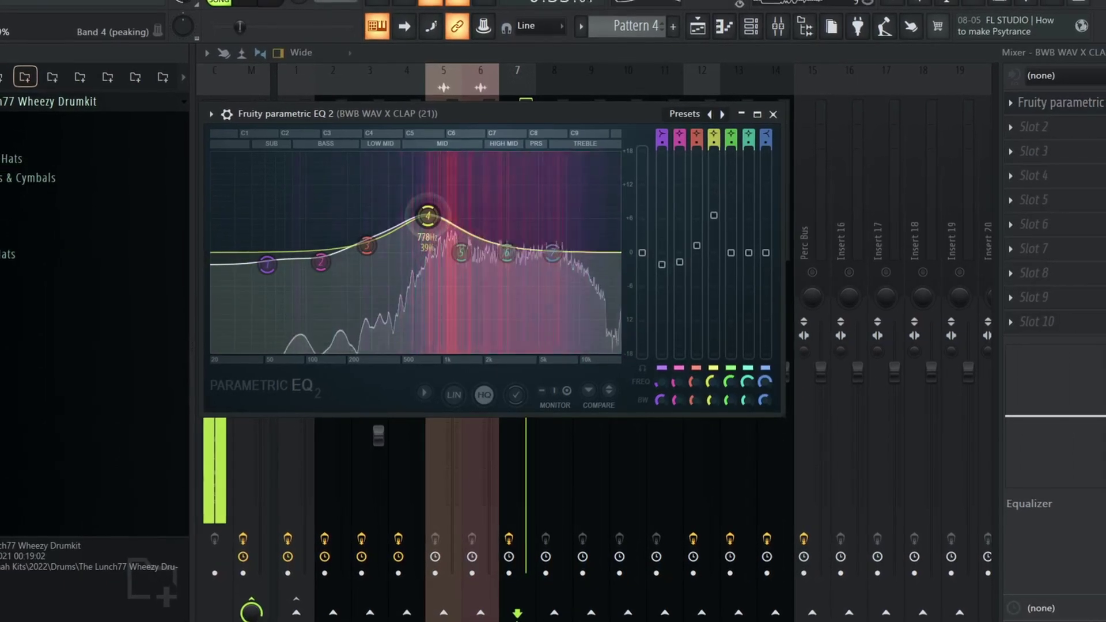
left_click_drag(415, 217, 419, 252)
left_click(507, 254)
left_click_drag(510, 263, 465, 263)
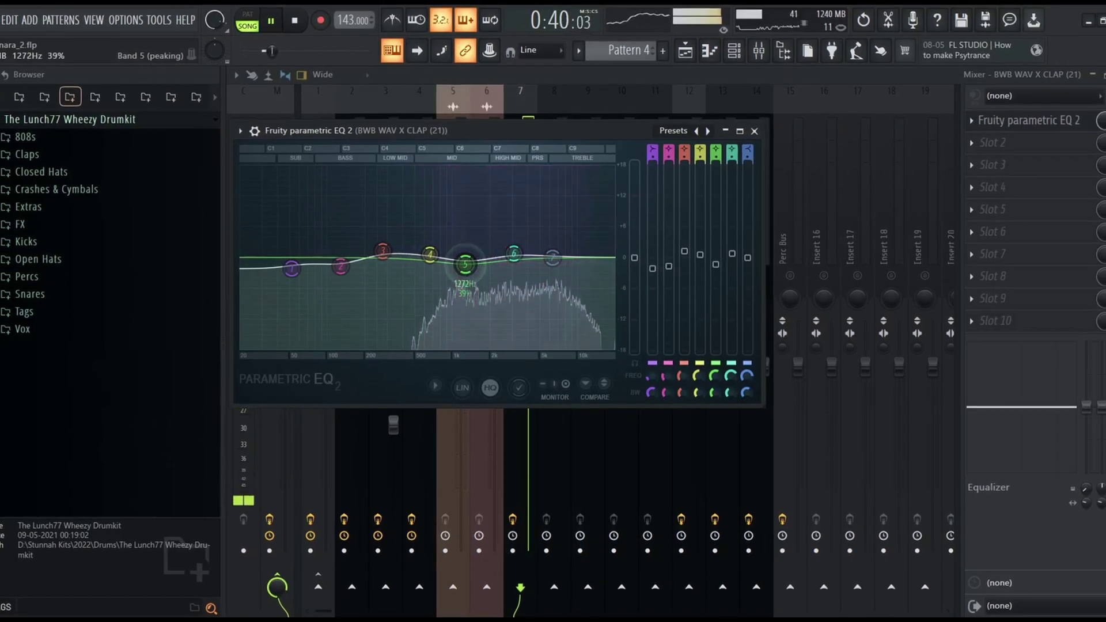
left_click(753, 132)
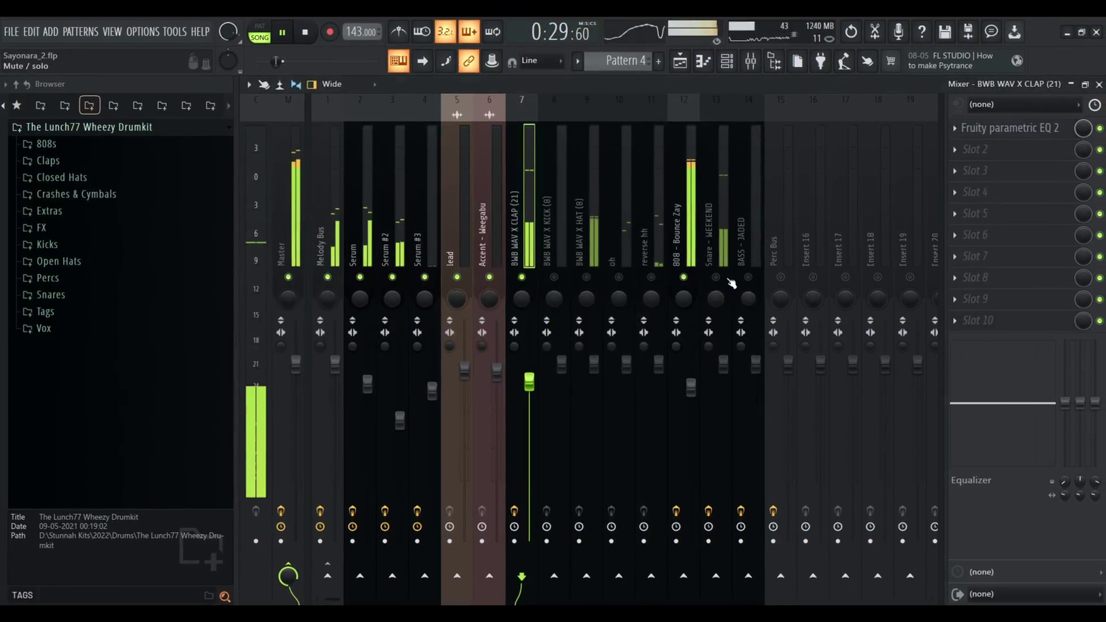
- Check the Snare - WEEKEND track's Fruity parametric EQ 2 and set the snare's volume to 92% while auditioning the beat
key("space")
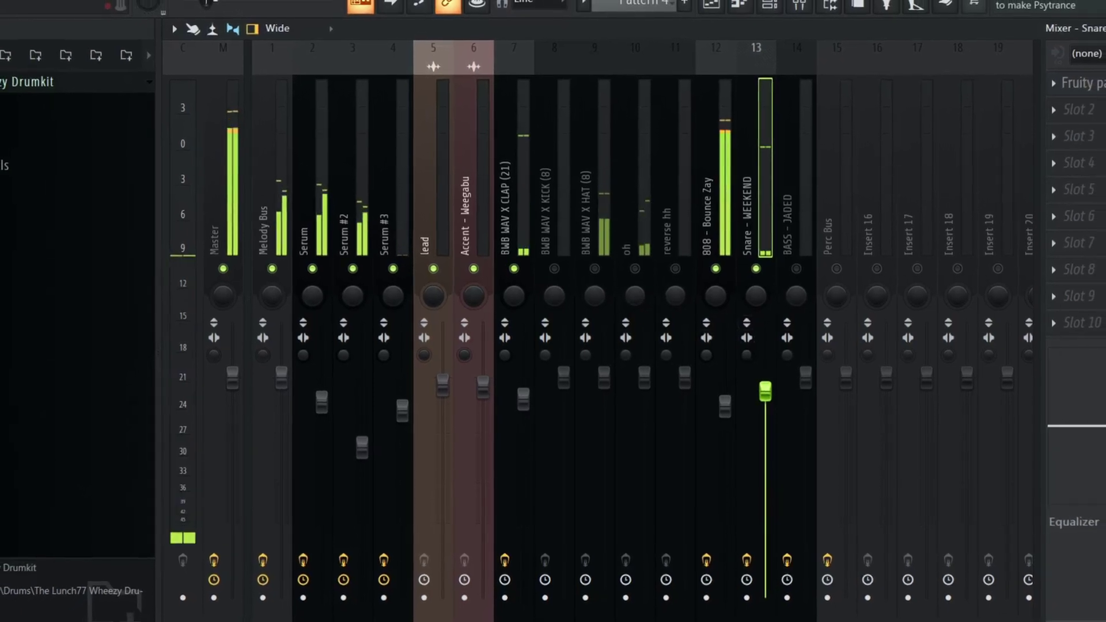
left_click(1082, 83)
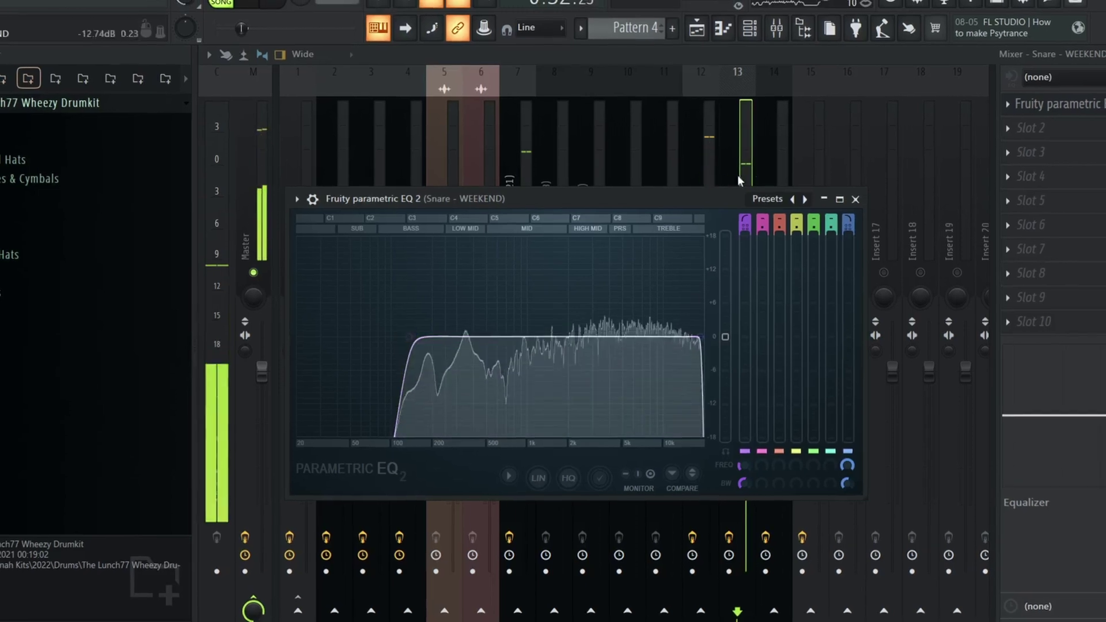
left_click(855, 199)
left_click_drag(746, 390, 746, 387)
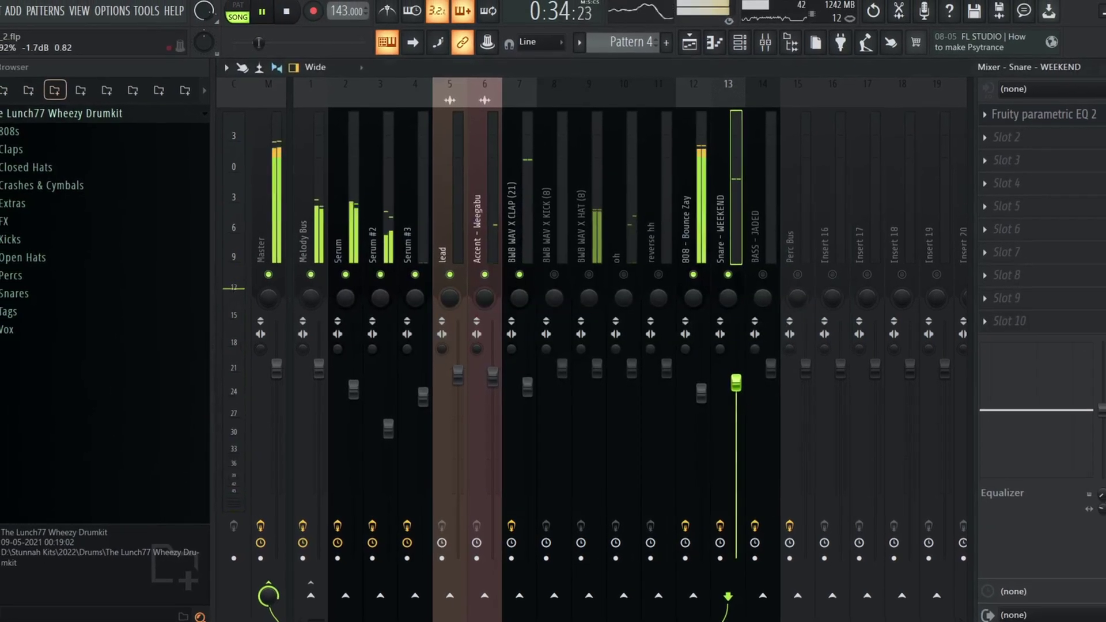
- Bring the BWB WAV X HAT (8) volume up from silence, set reverse hh to 90%, and lower oh slightly below default
left_click(582, 247)
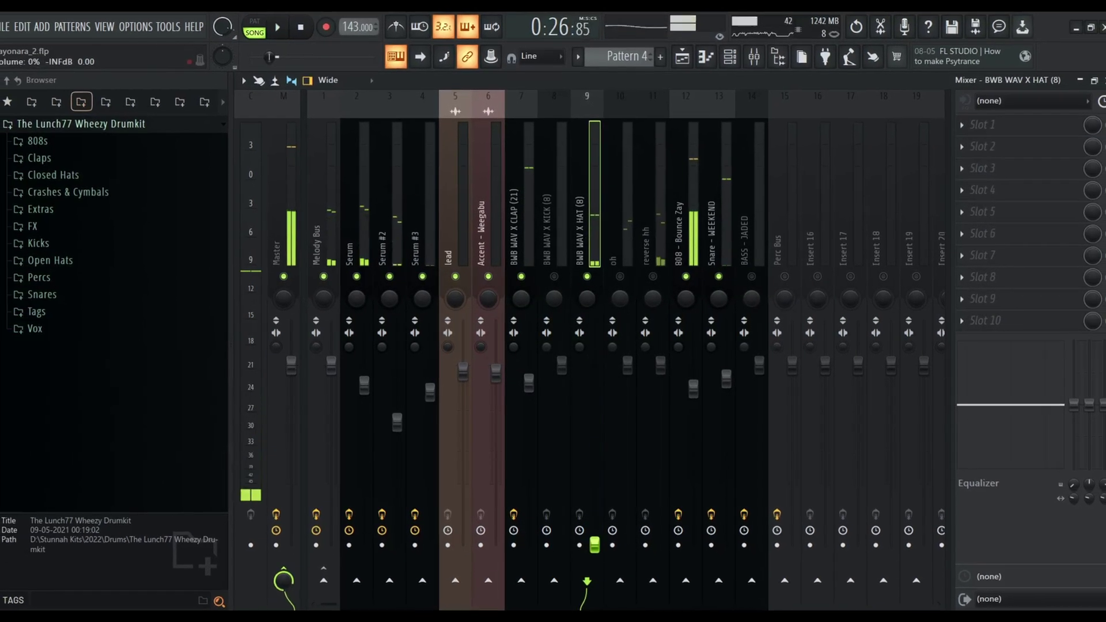
left_click_drag(594, 544, 594, 464)
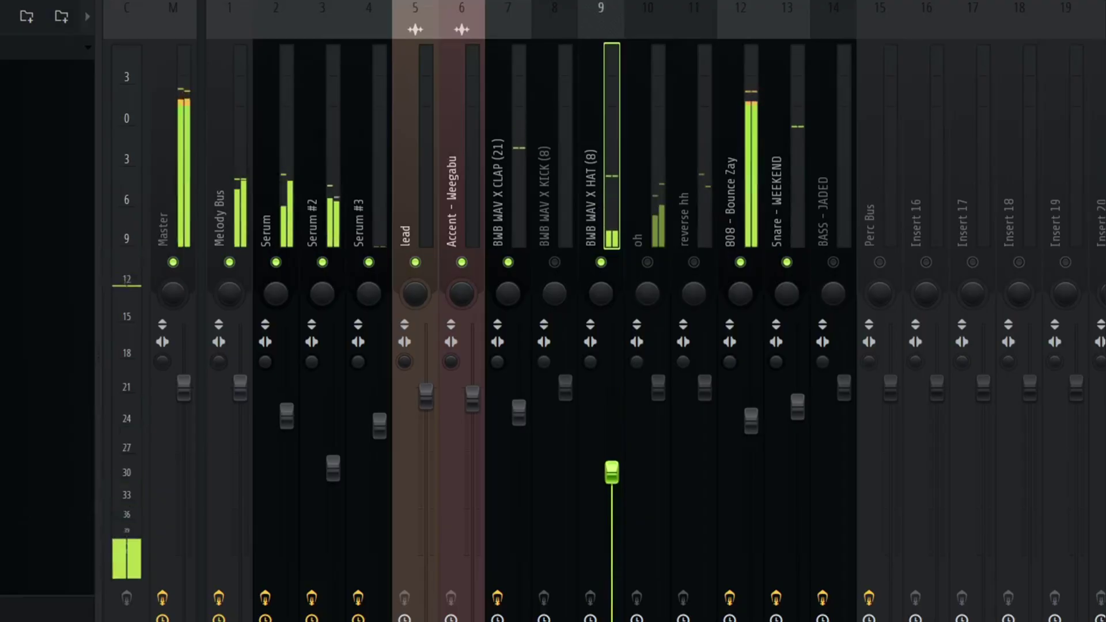
left_click_drag(594, 425, 609, 408)
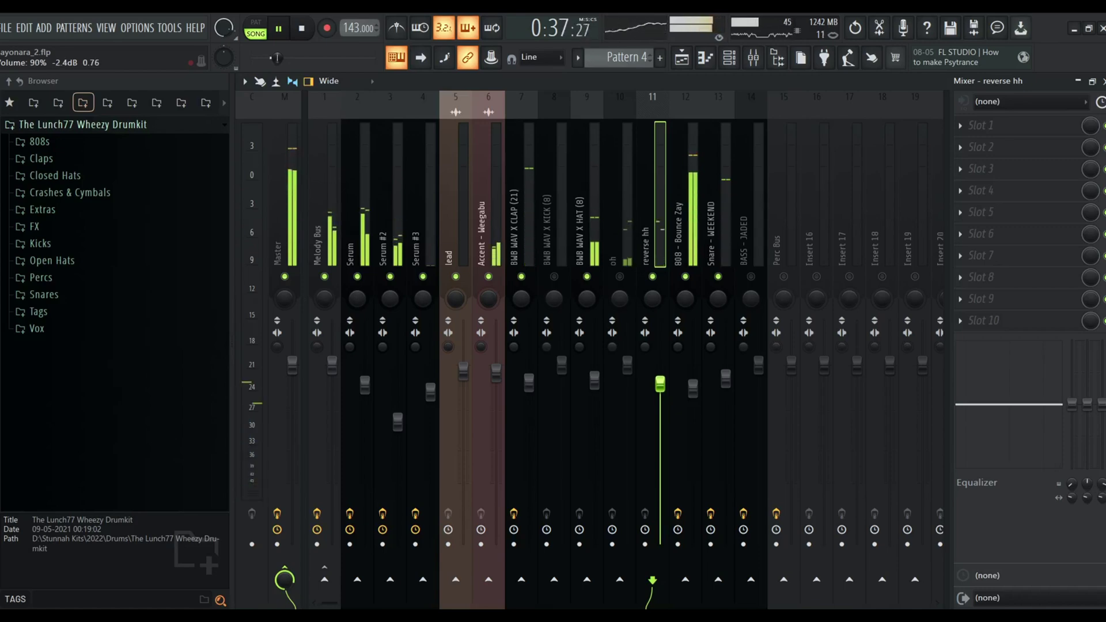
left_click_drag(627, 366, 627, 378)
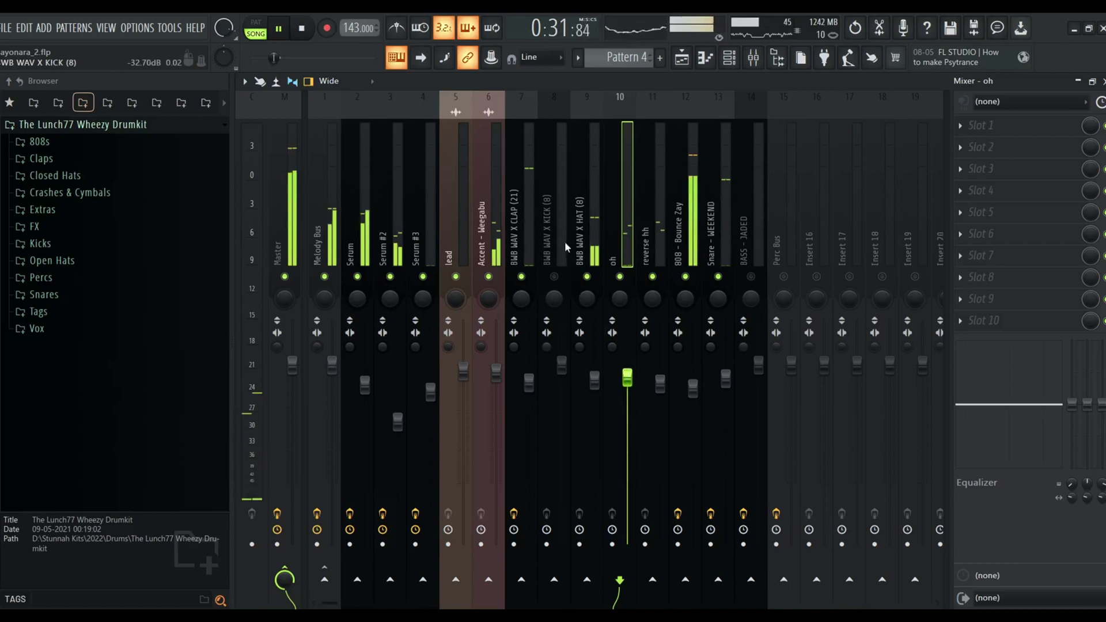
- Route the clap, hat, oh, reverse hh and Snare - WEEKEND tracks only to the Perc Bus
left_click(525, 236, "ctrl")
left_click(588, 243, "ctrl")
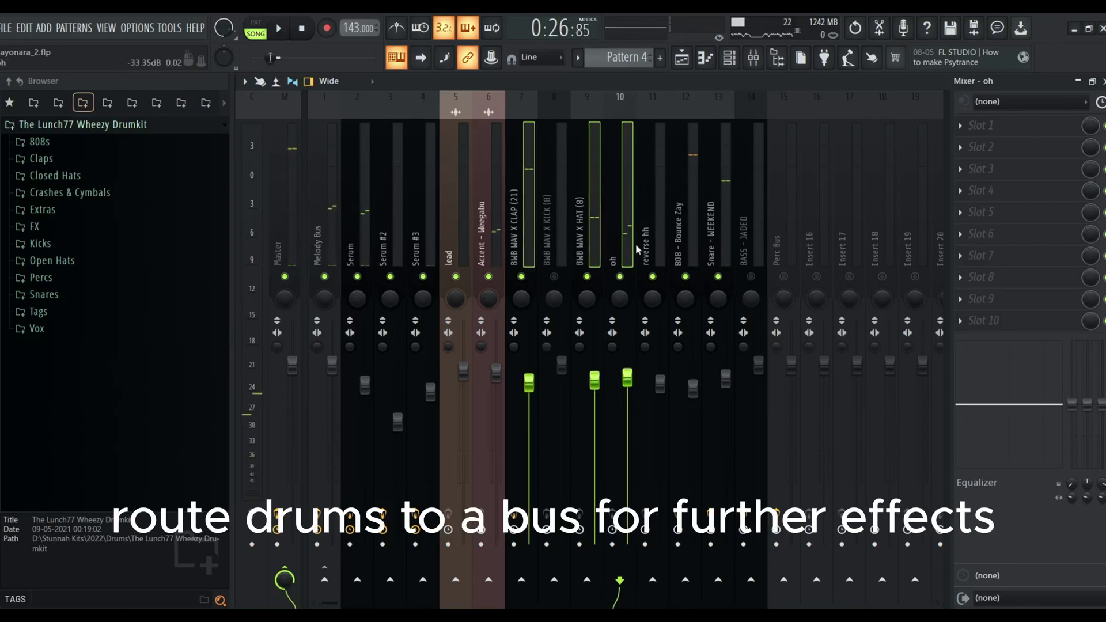
left_click(656, 246, "ctrl")
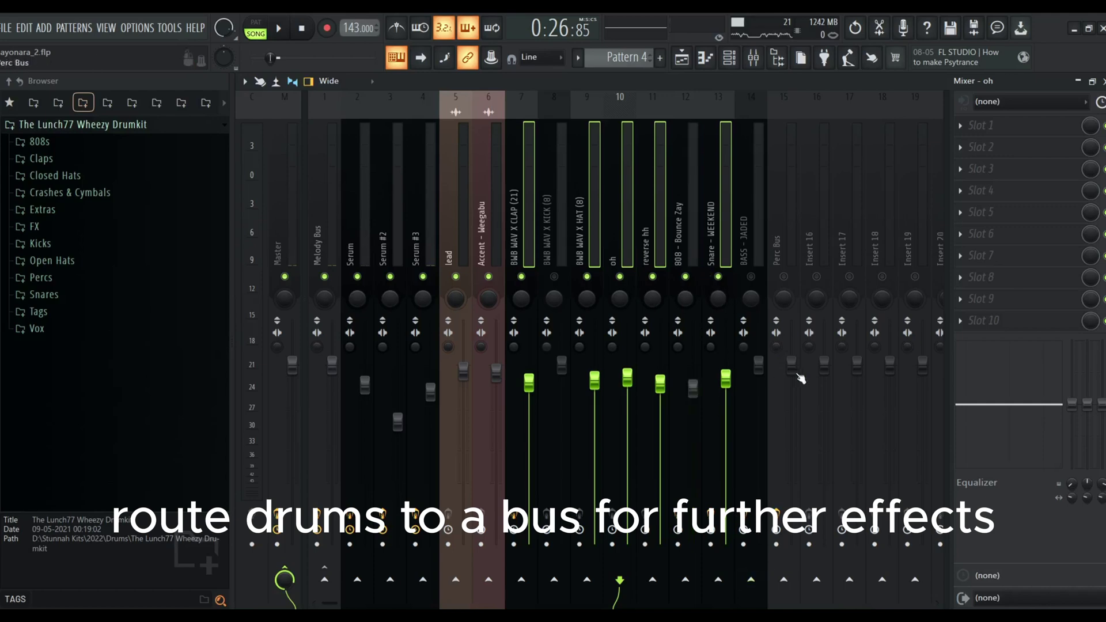
right_click(784, 579)
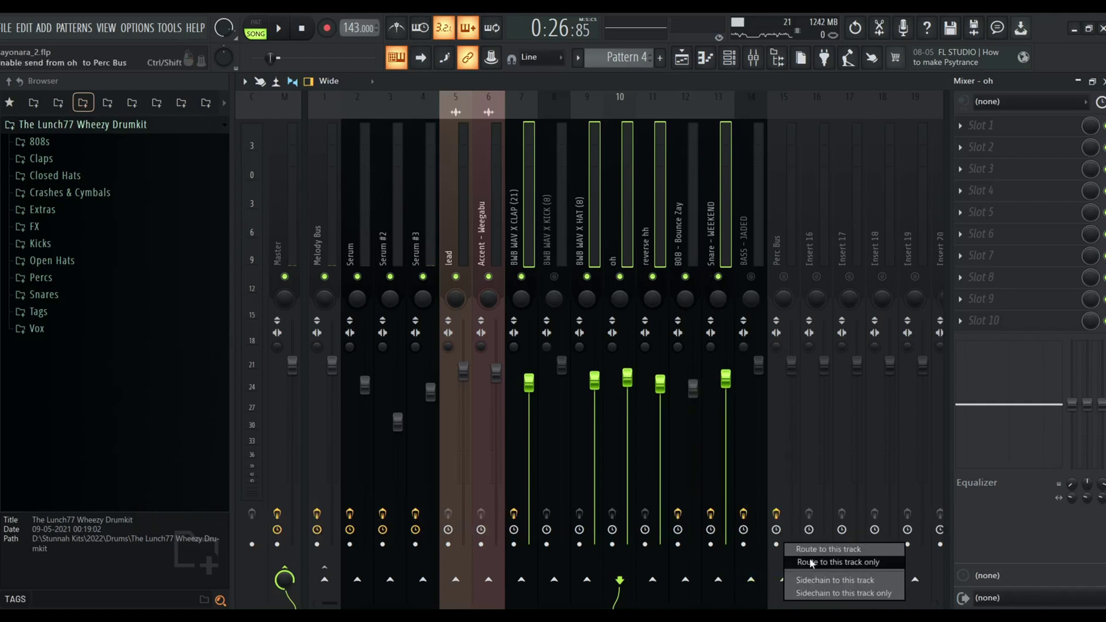
left_click(812, 563)
- Unmute the BWB WAV X KICK (8) track and route it only to the Perc Bus
left_click(554, 275)
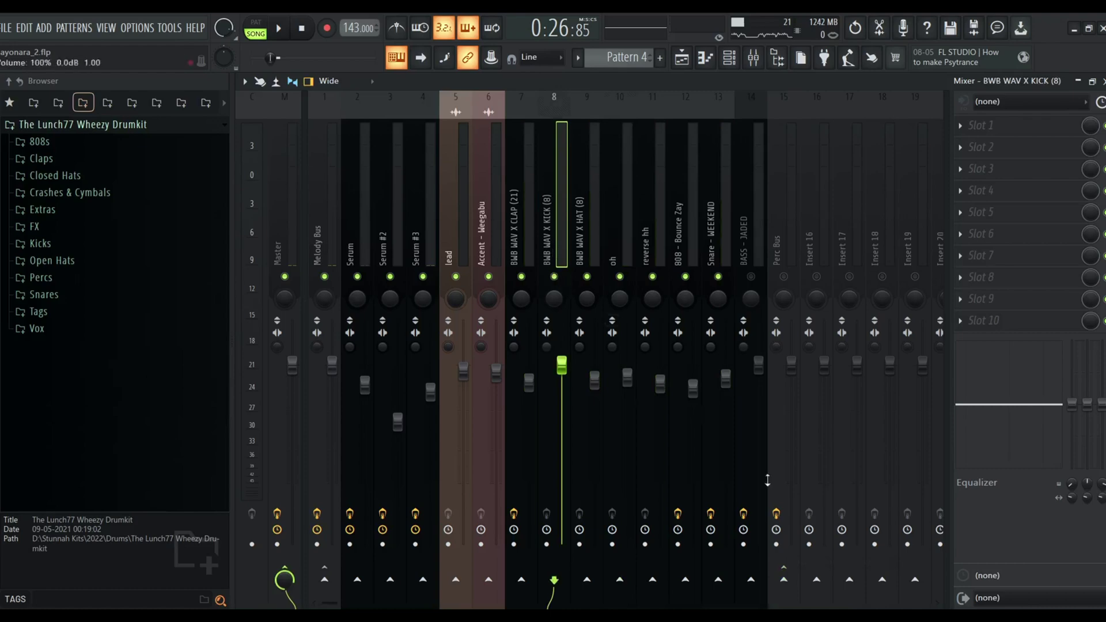
right_click(784, 580)
left_click(812, 562)
- Audition the drums through the Perc Bus while checking the individual drum tracks and the BASS - JADED track
left_click(777, 254)
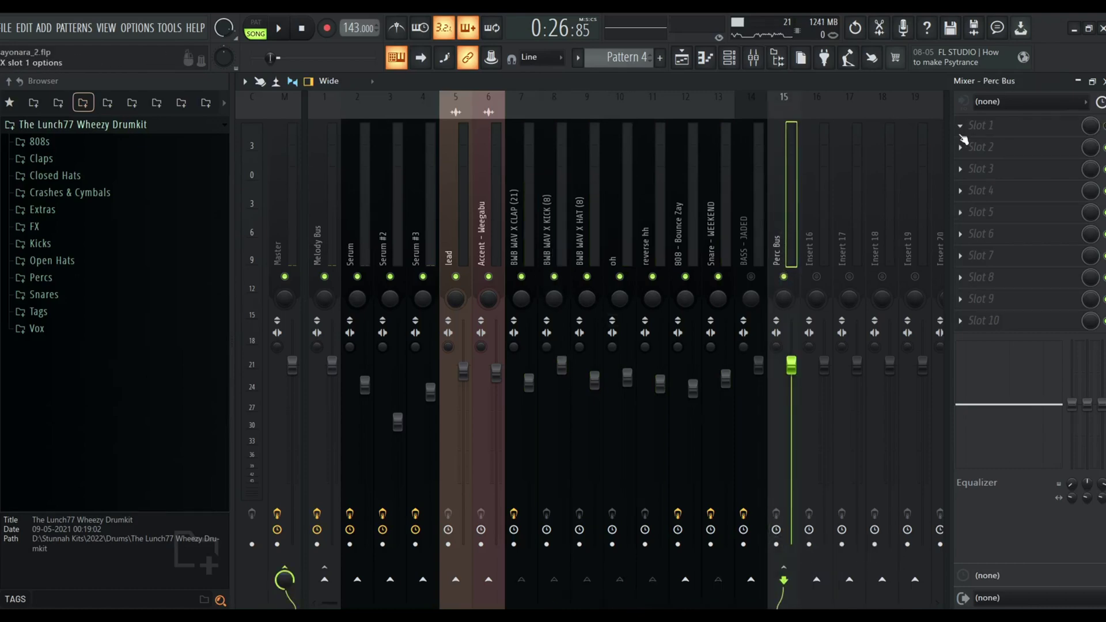
left_click(521, 253)
key("space")
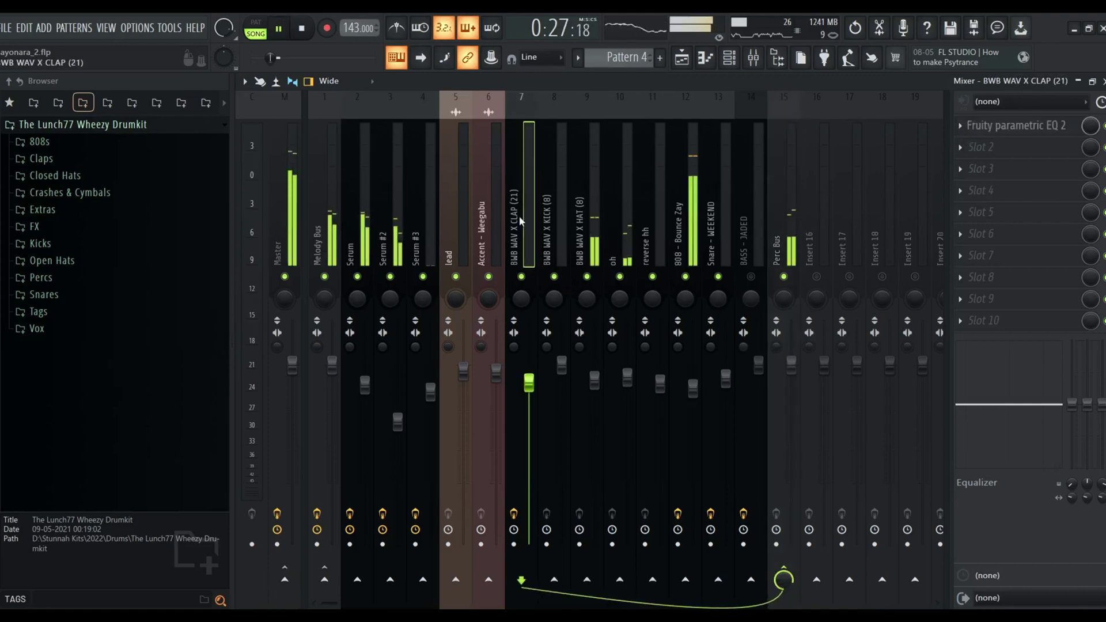
left_click(640, 253)
left_click(749, 231)
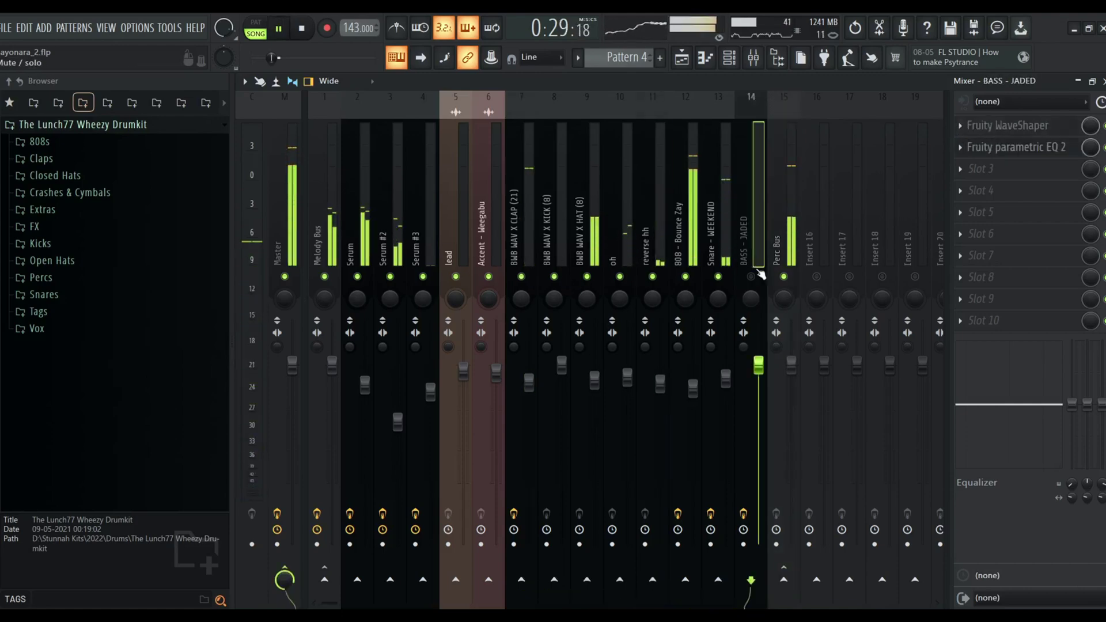
- Stop playback and move the playlist's loop selection to the section starting at bar 25
left_click(682, 57)
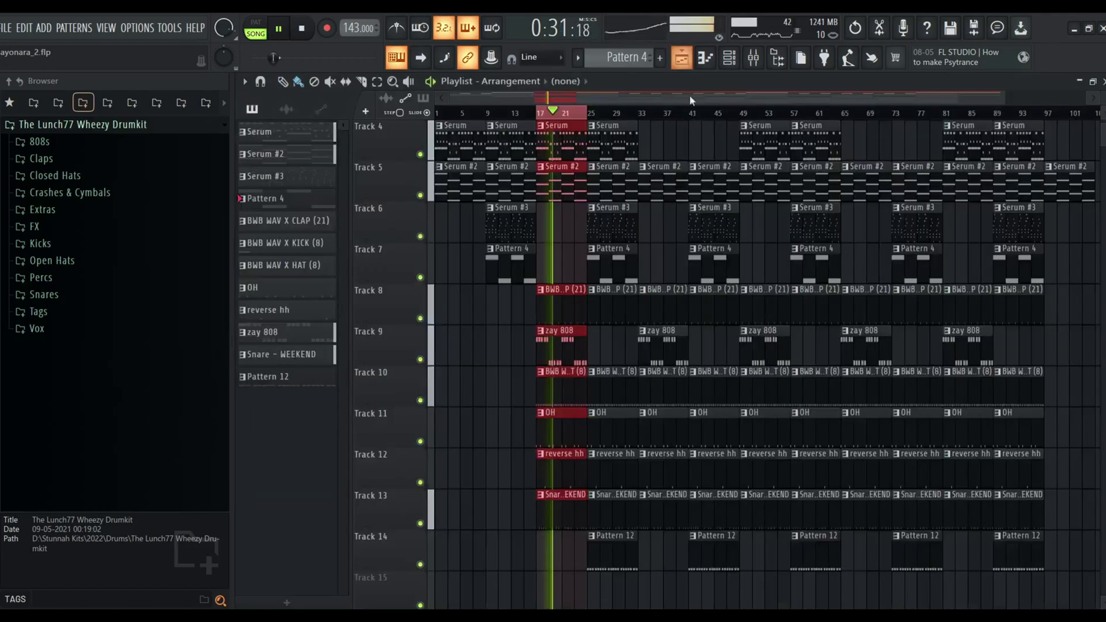
key("space")
scroll(545, 248, "up", 2)
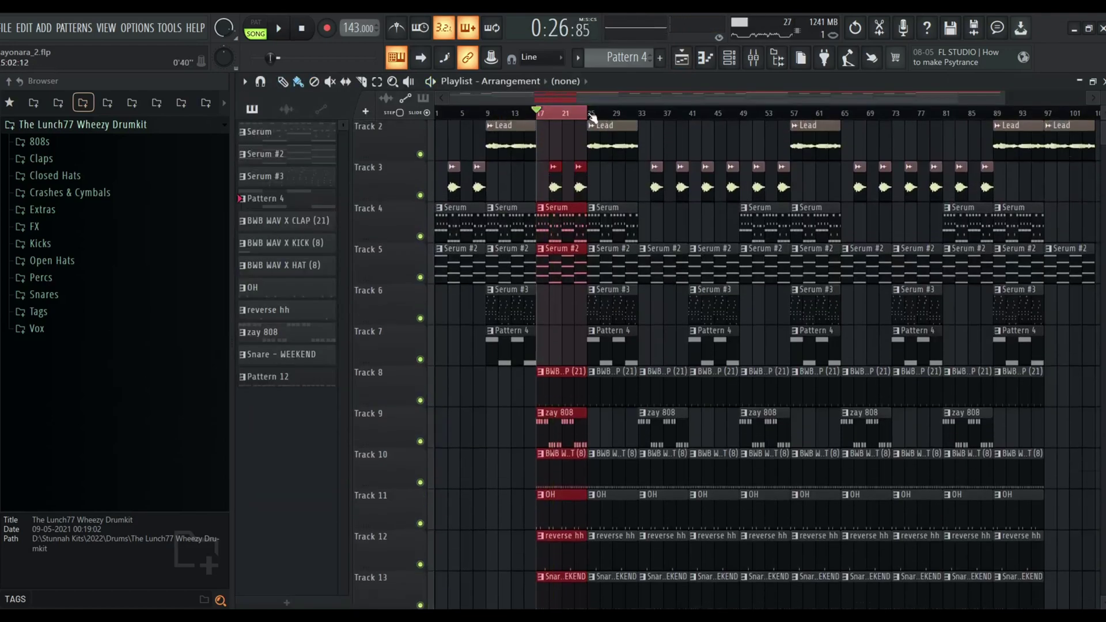
left_click_drag(592, 117, 631, 119)
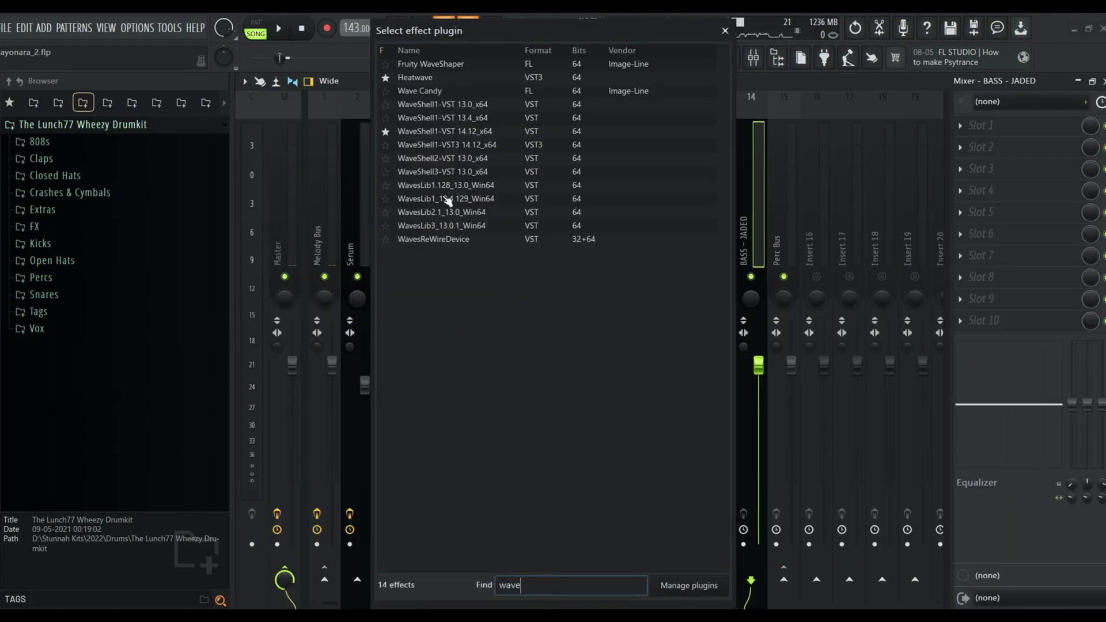
- Add Fruity WaveShaper to the BASS - JADED track and bend its curve upward to about 12.6% tension
type("sh")
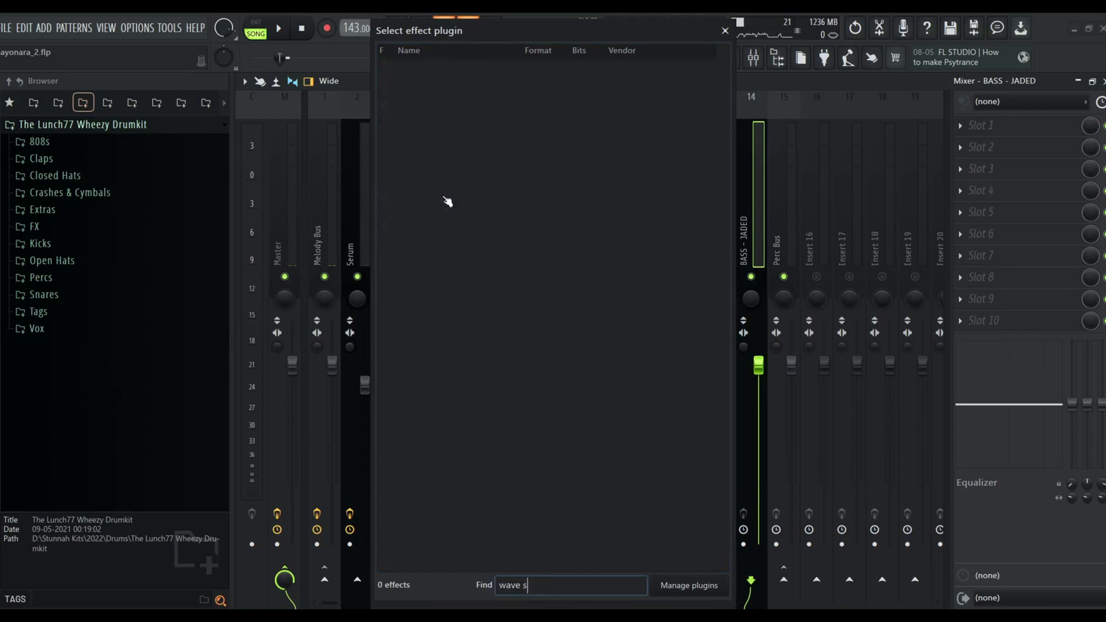
key("BackSpace")
key("BackSpace")
double_click(428, 65)
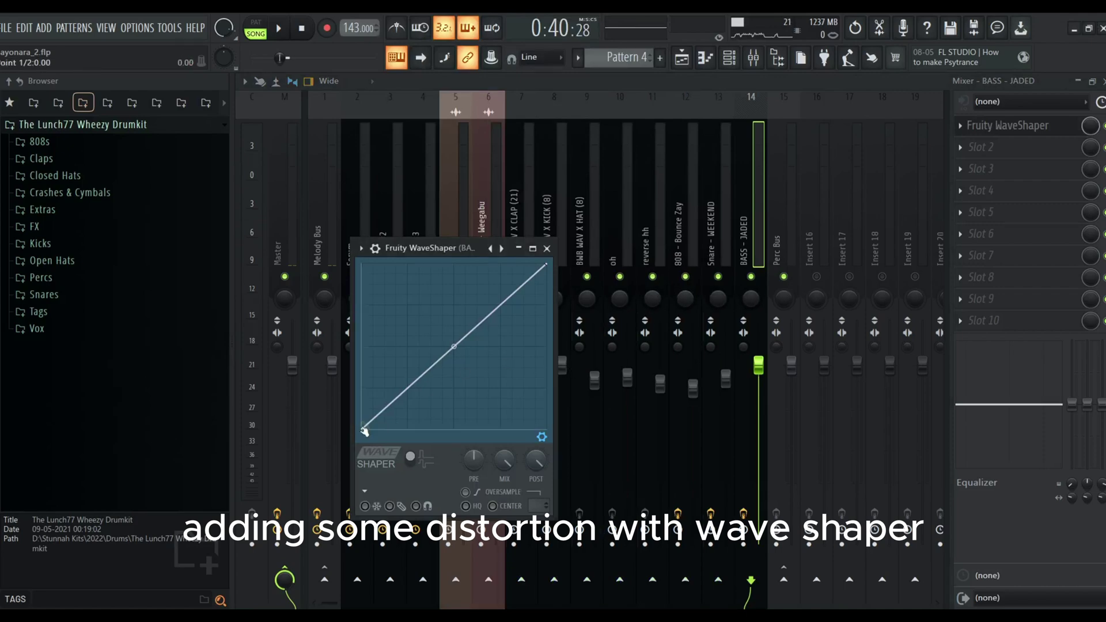
key("space")
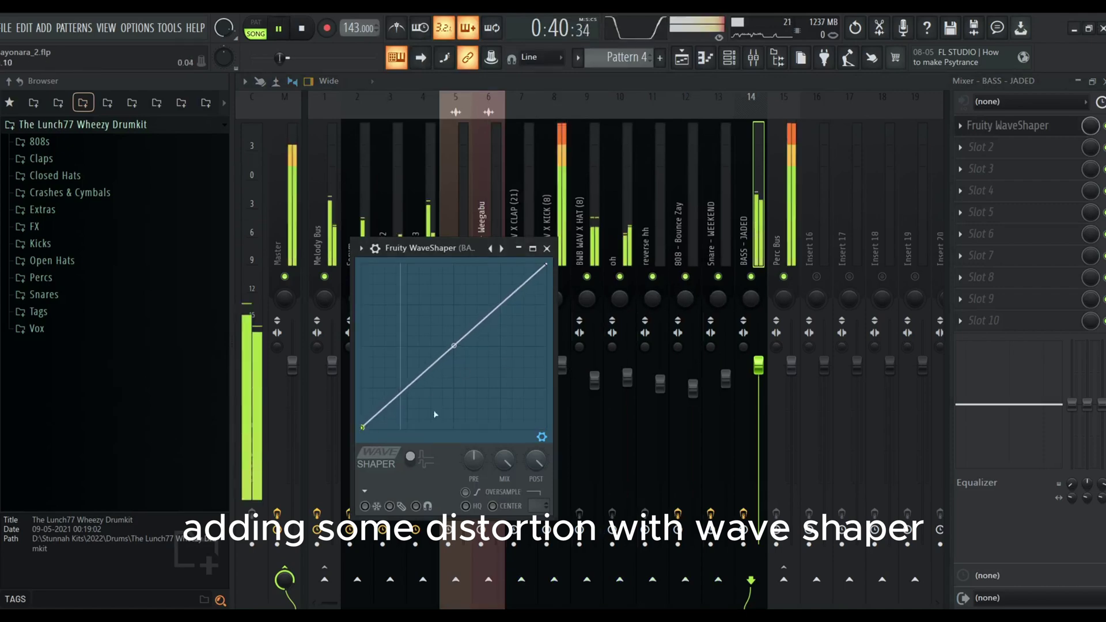
left_click_drag(454, 346, 453, 323)
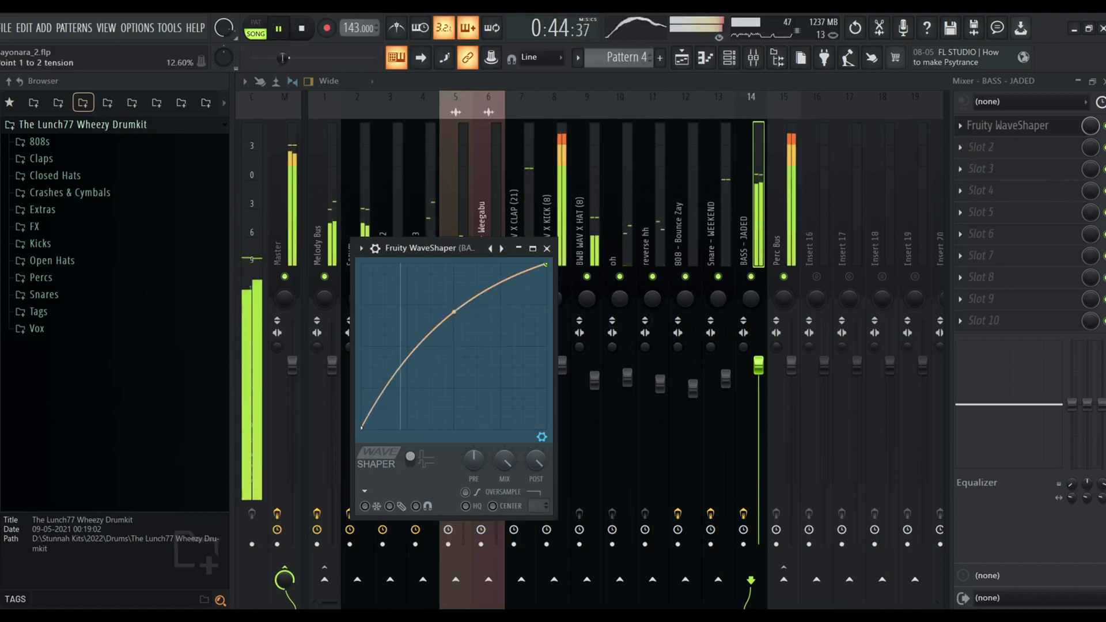
- Add Fruity parametric EQ 2 to BASS - JADED with the 20Hz + 18kHz cut preset, lowering the low-pass band to just under 2 kHz
left_click(979, 148)
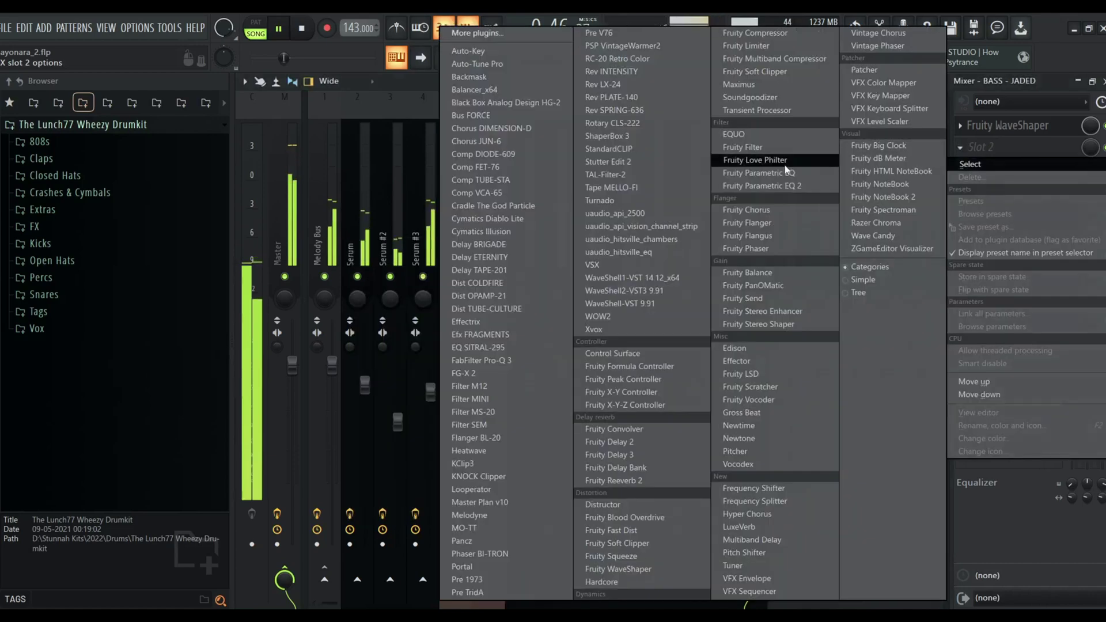
left_click(786, 185)
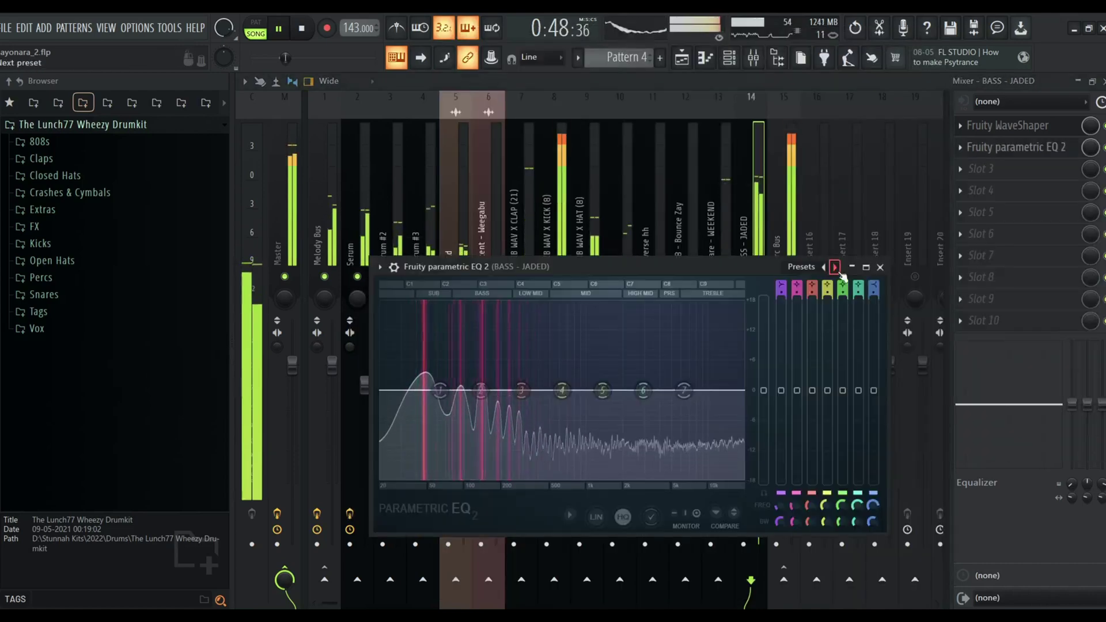
left_click(834, 267)
left_click_drag(741, 390, 628, 391)
left_click_drag(385, 392, 388, 393)
left_click_drag(630, 399, 629, 401)
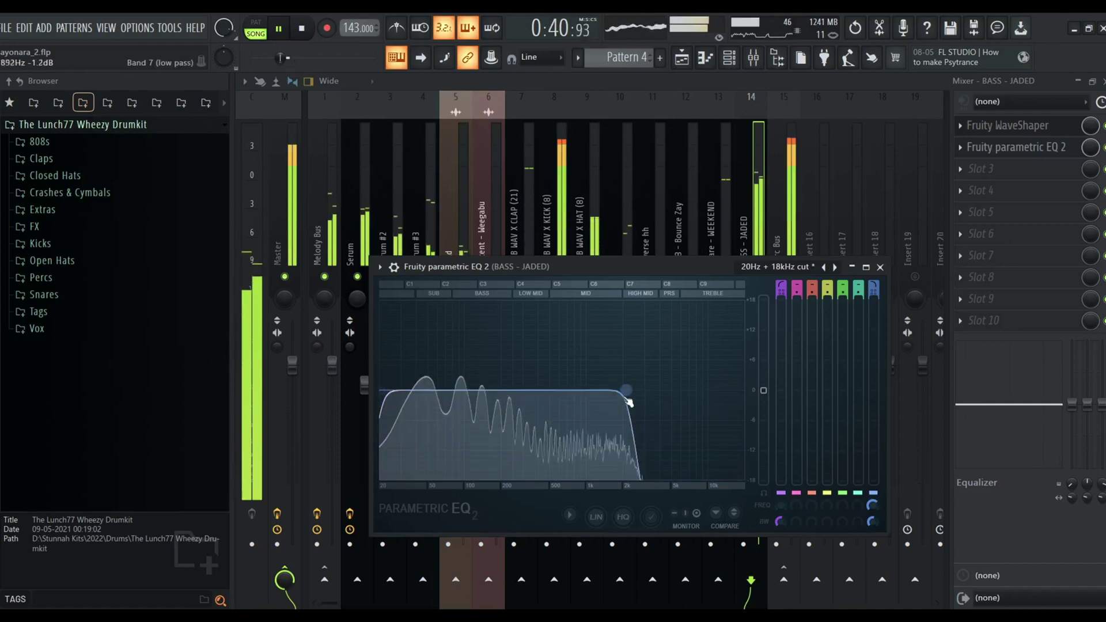
- Add Fruity Limiter to the BWB WAV X KICK (8) track, lowering its saturation threshold and adjusting its gain to about -2.5 dB
left_click(568, 219)
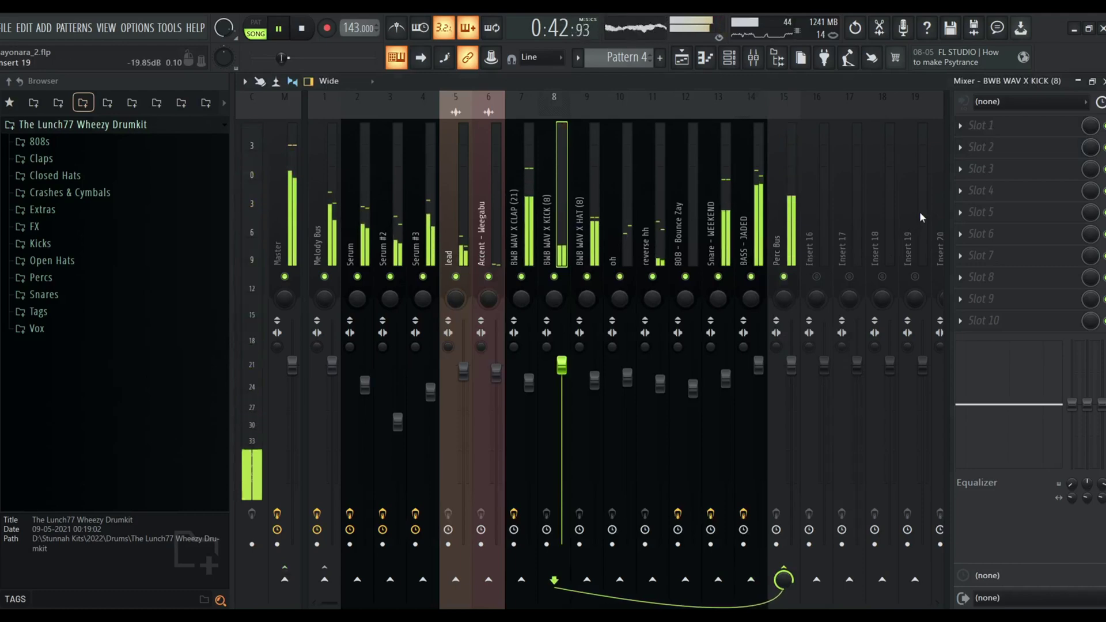
left_click(961, 125)
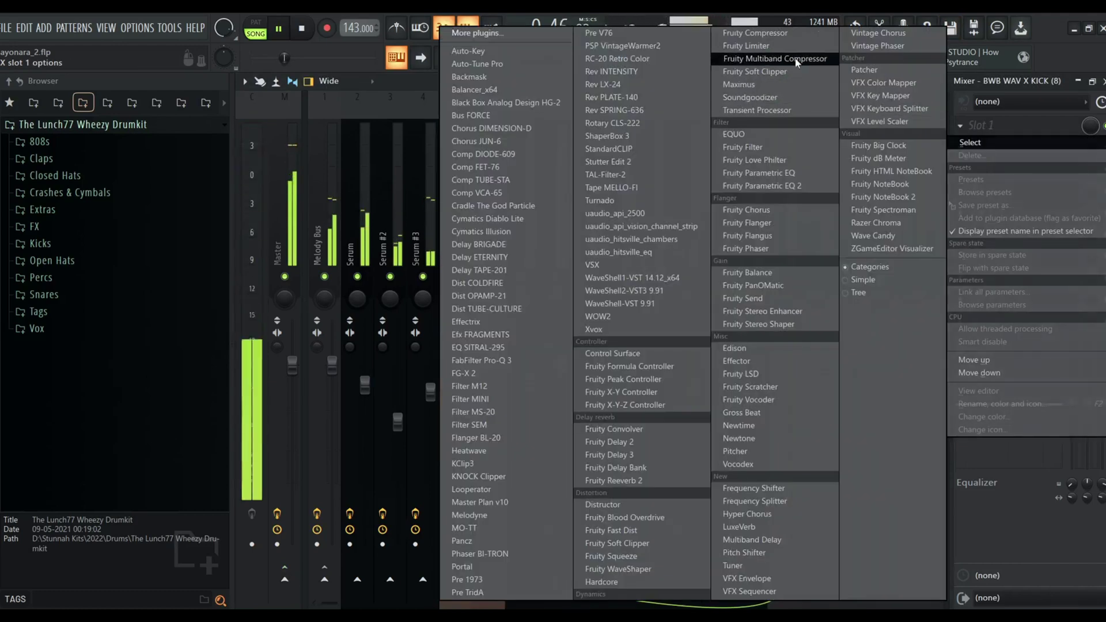
left_click(771, 46)
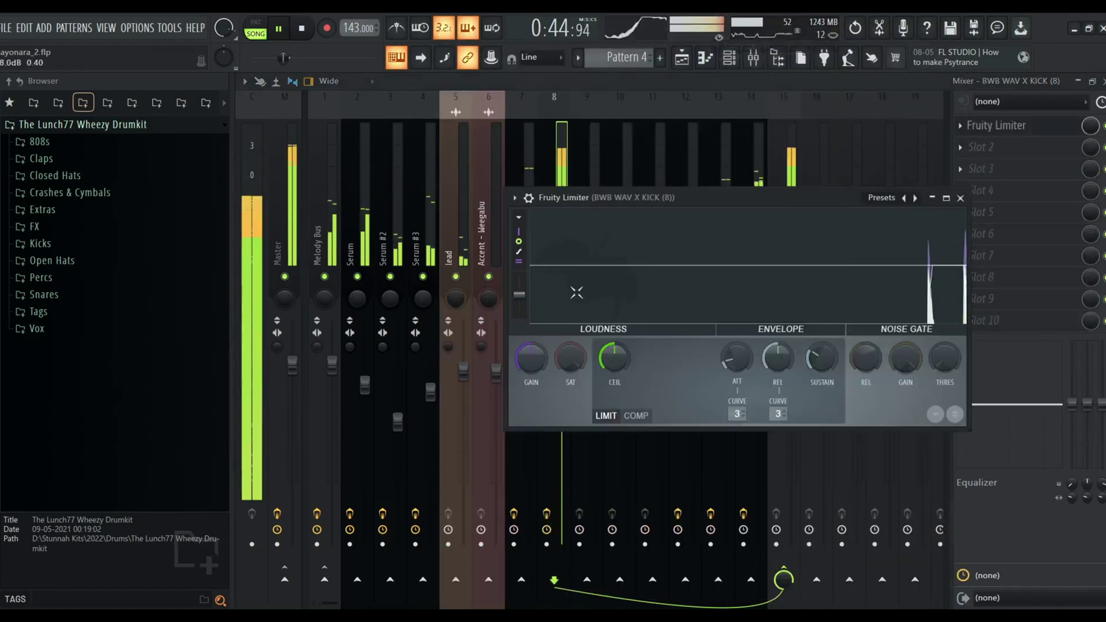
key("space")
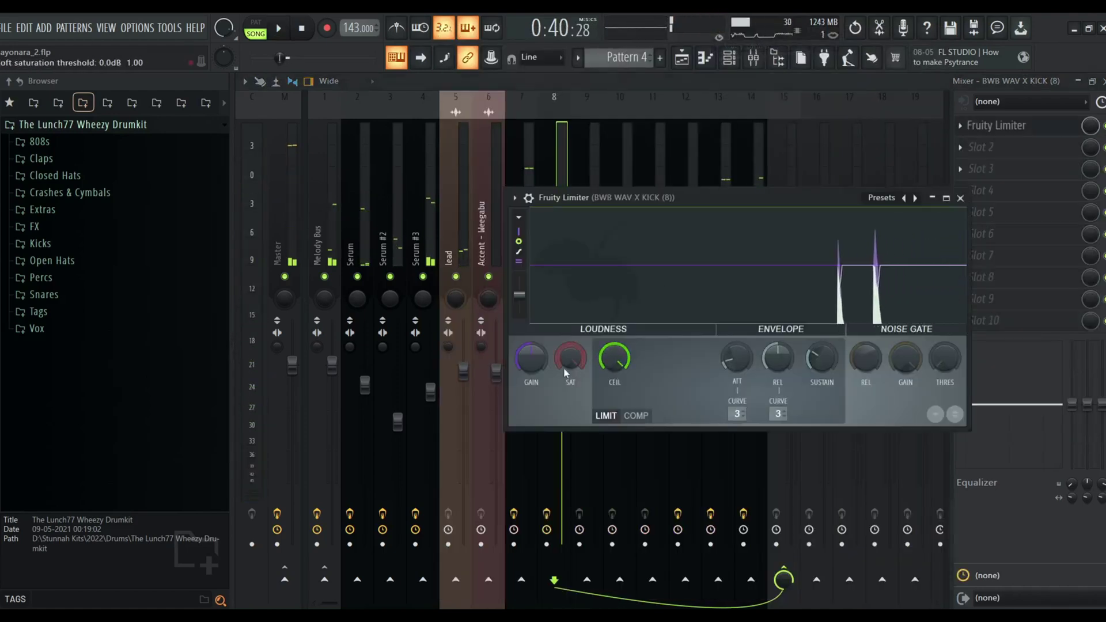
left_click_drag(565, 373, 527, 387)
key("space")
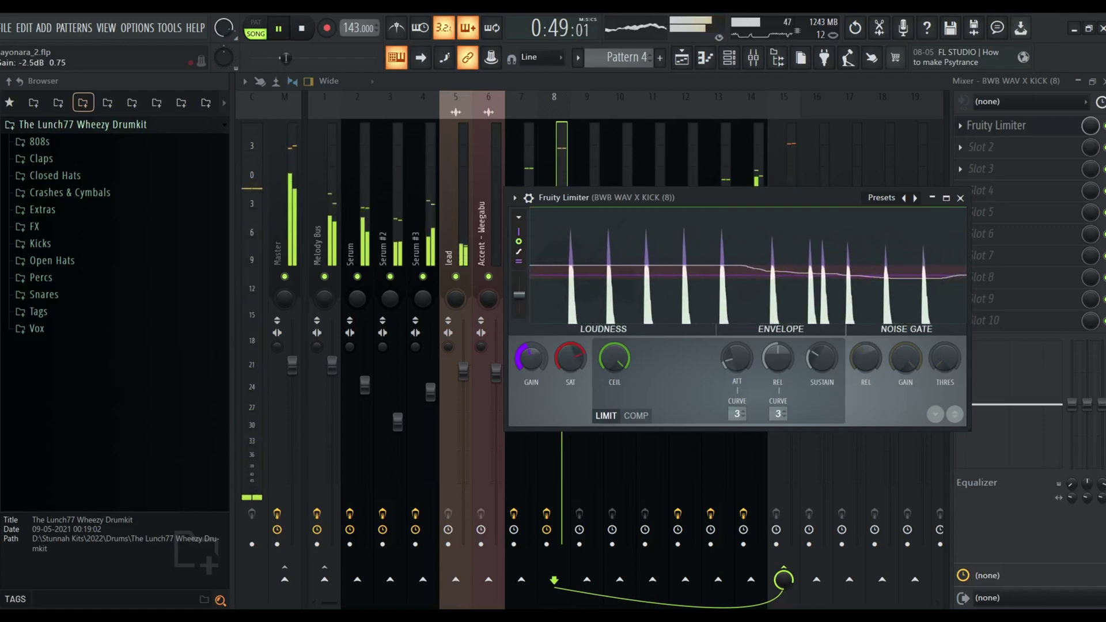
right_click(536, 370)
left_click(545, 372)
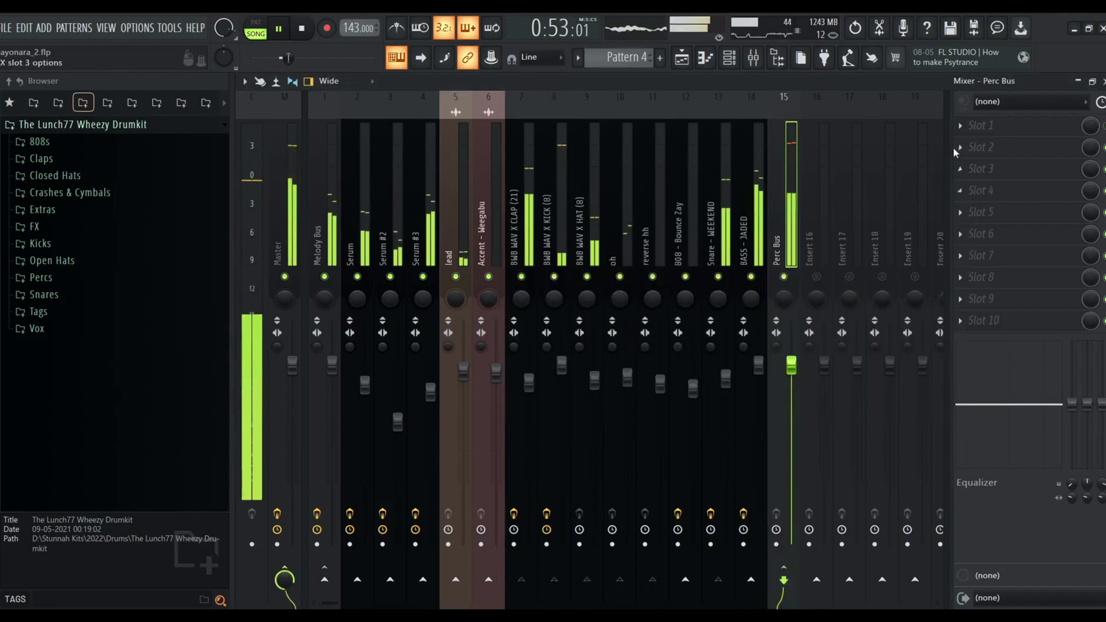
- Add Fruity WaveShaper to the Perc Bus, bend its curve upward, enable HQ and oversampling, and lower the post gain to 95%
key("space")
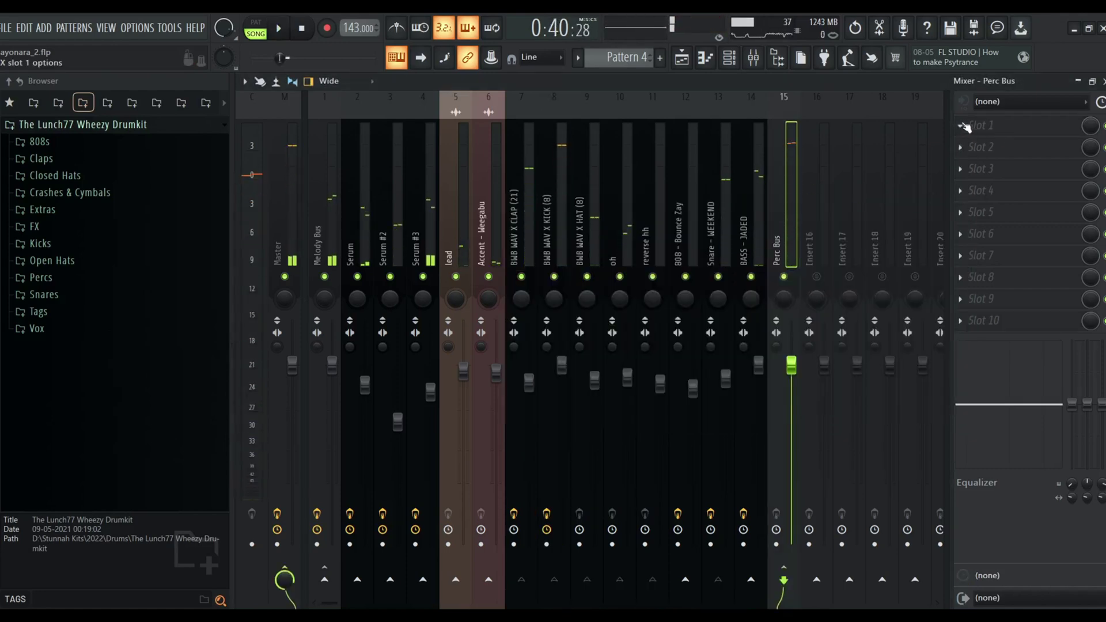
left_click(962, 125)
mouse_move(980, 142)
left_click(474, 33)
left_click(519, 587)
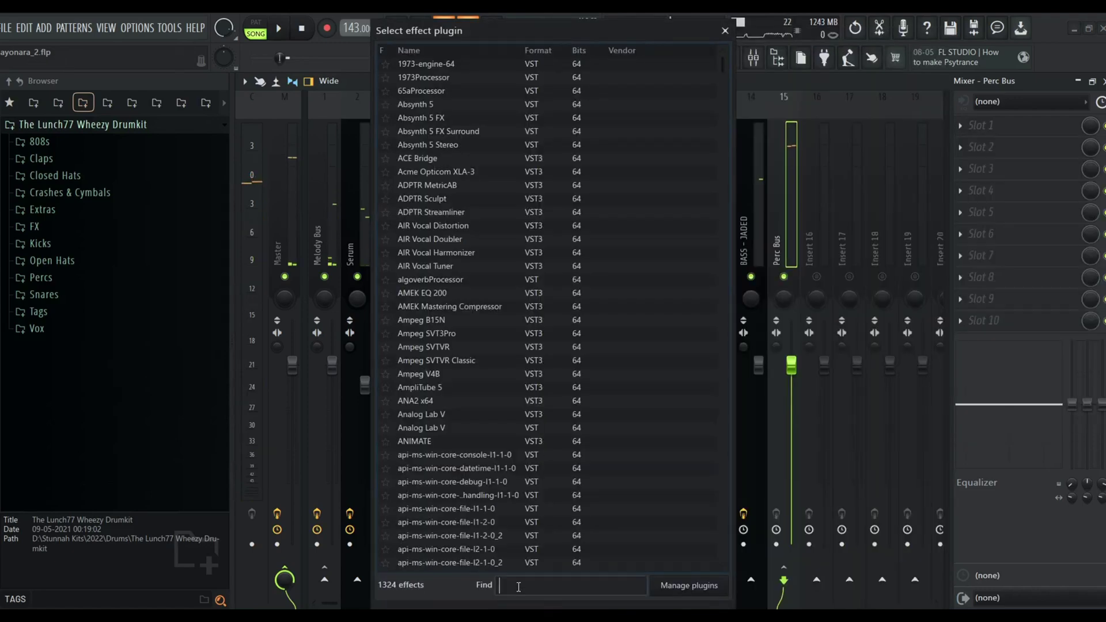
type("wave")
double_click(451, 65)
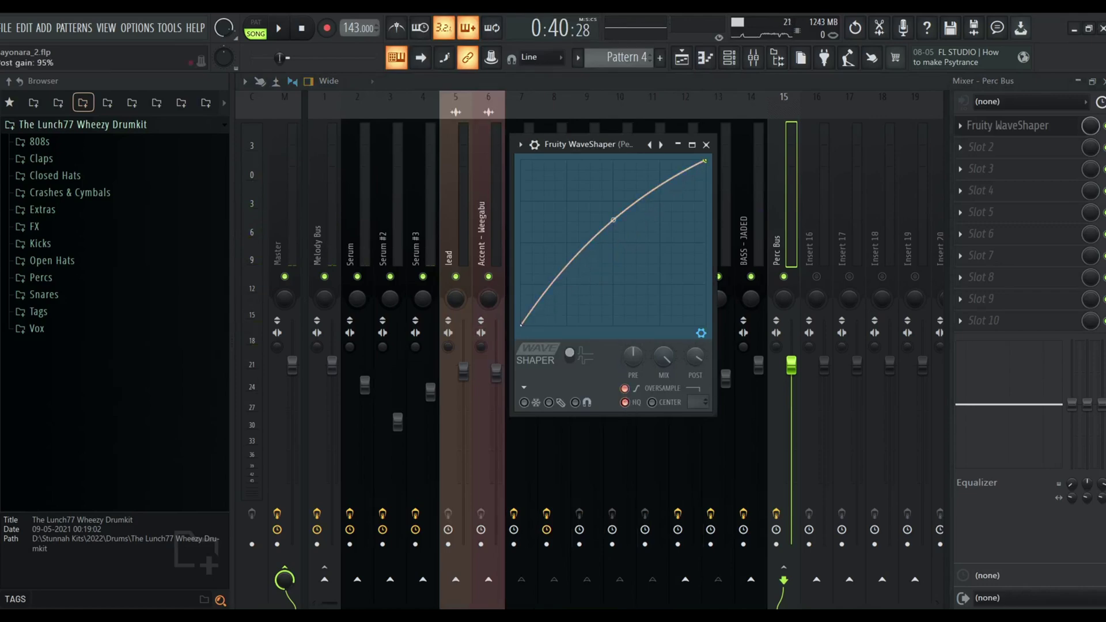
- Lower the Perc Bus WaveShaper's post gain further while auditioning the beat, and close the plugin
key("space")
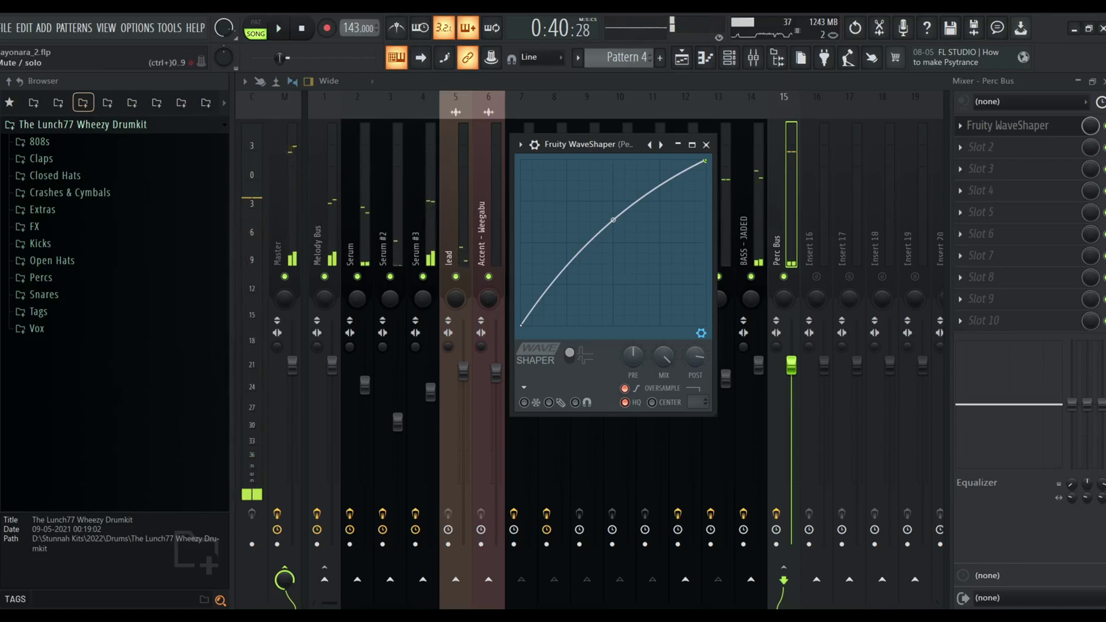
key("Escape")
key("space")
key("space")
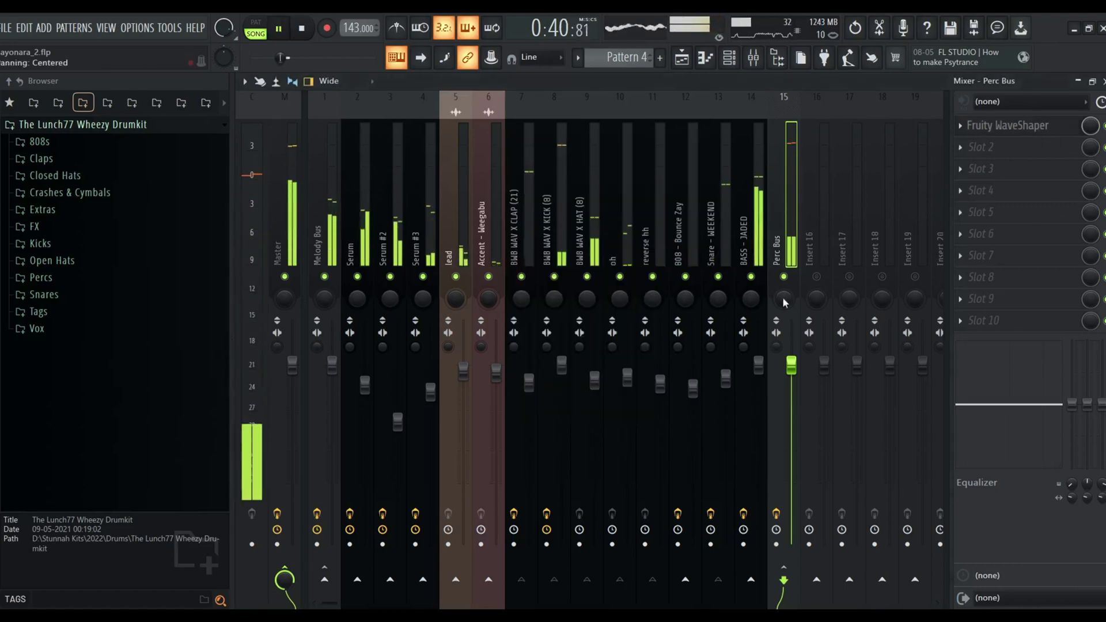
- Reopen the Perc Bus WaveShaper and lower its post gain to 90%
left_click(984, 129)
left_click(986, 128)
left_click(992, 129)
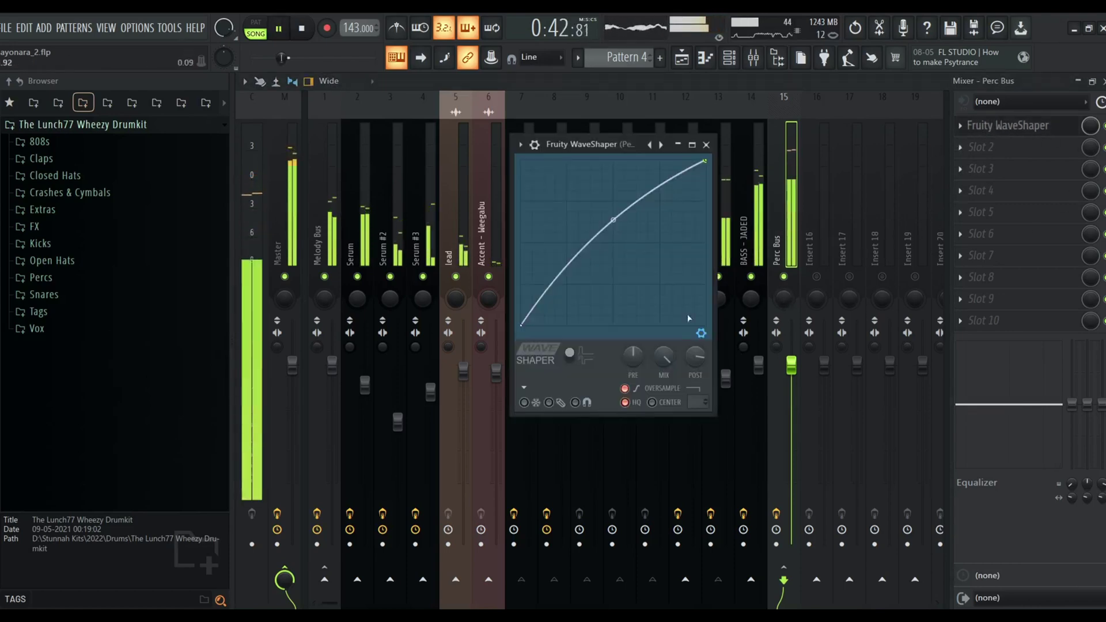
left_click_drag(695, 357, 695, 361)
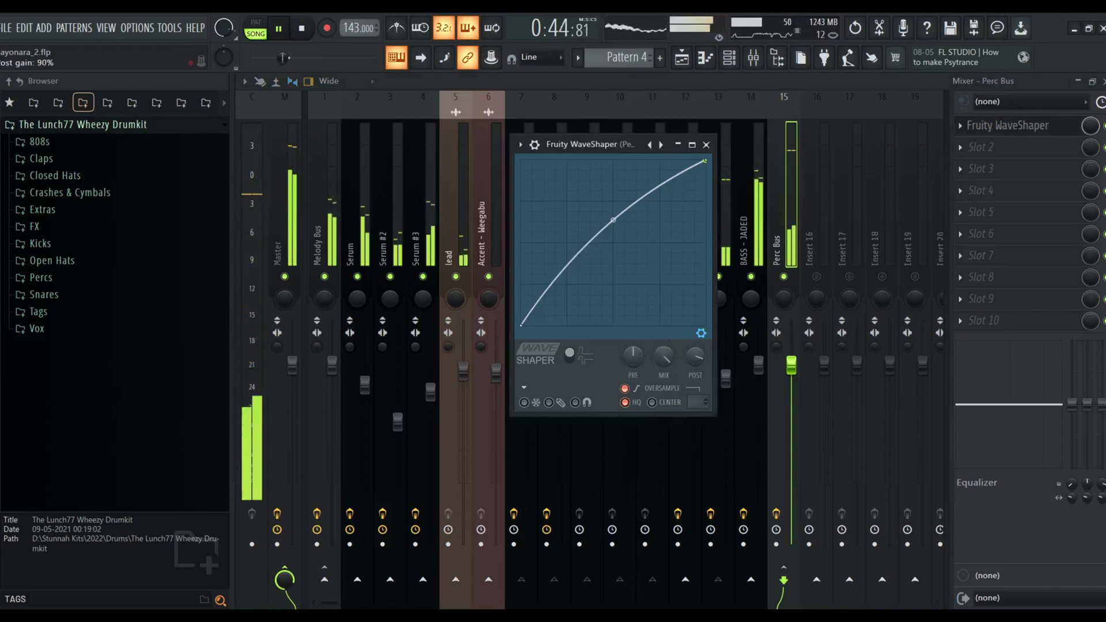
- Add Fruity Limiter to the Perc Bus in limit mode, lower its soft saturation threshold to about -3.2 dB, and close it
left_click(960, 148)
mouse_move(971, 164)
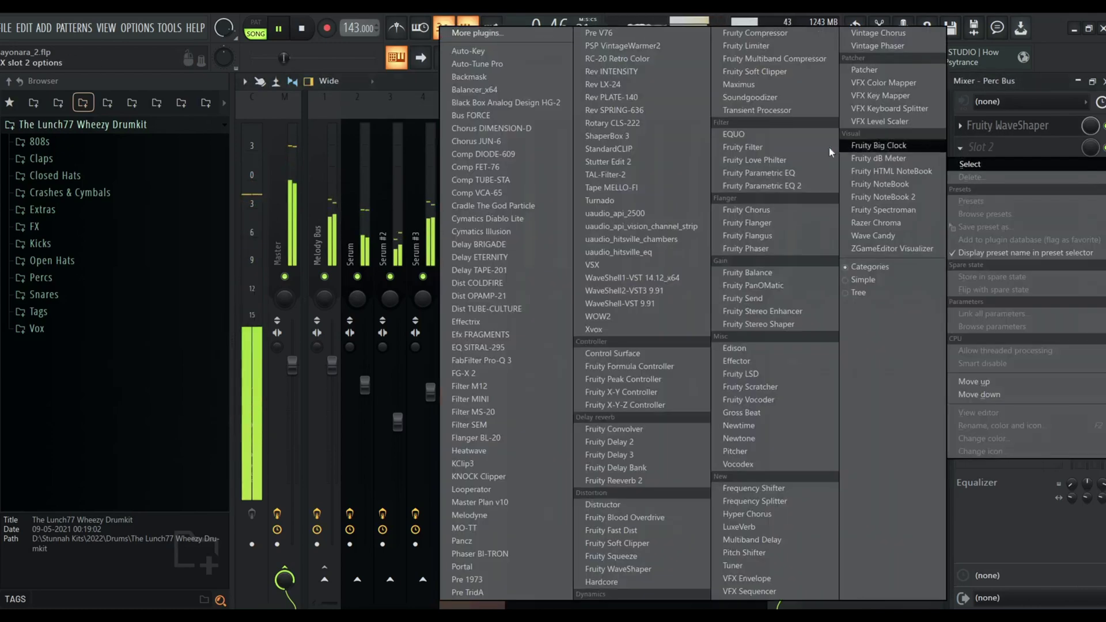
left_click(476, 36)
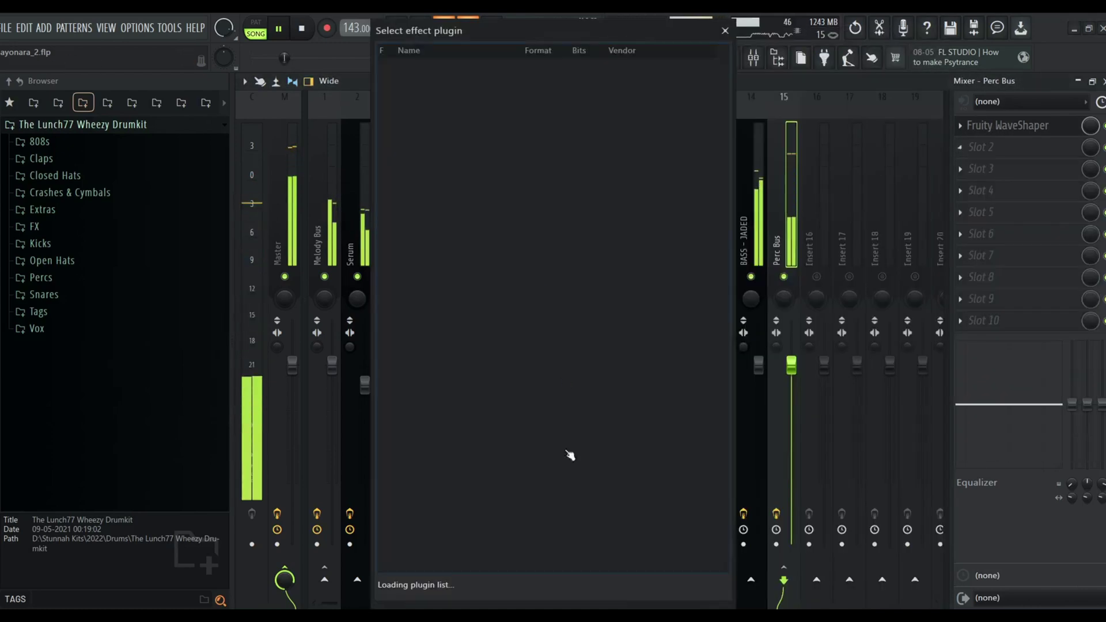
left_click(565, 585)
type("limi")
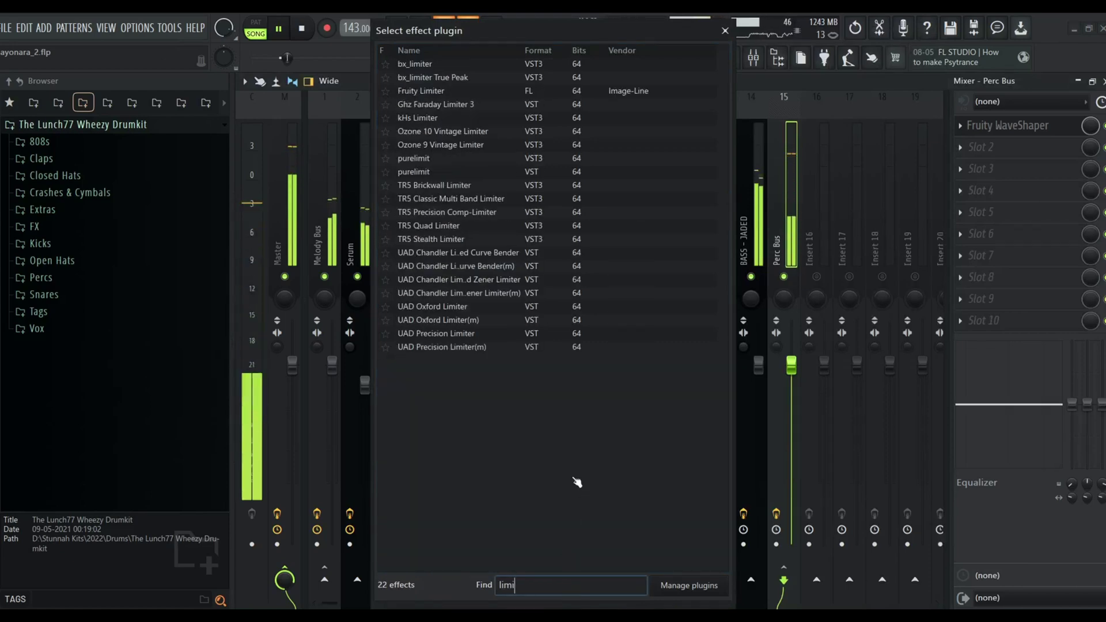
left_click(461, 91)
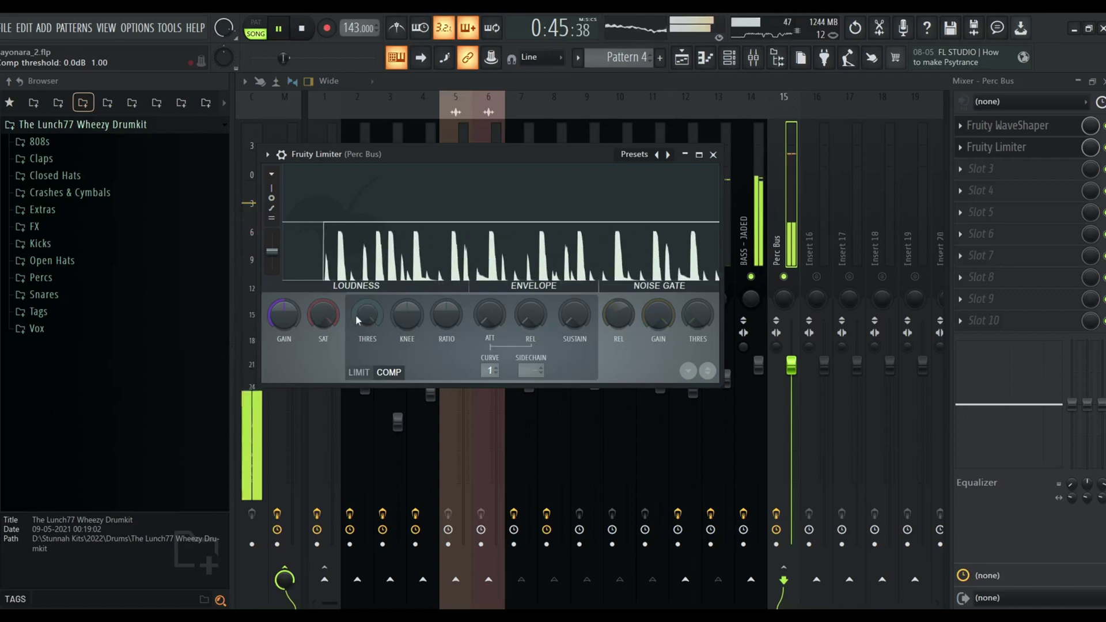
left_click(358, 372)
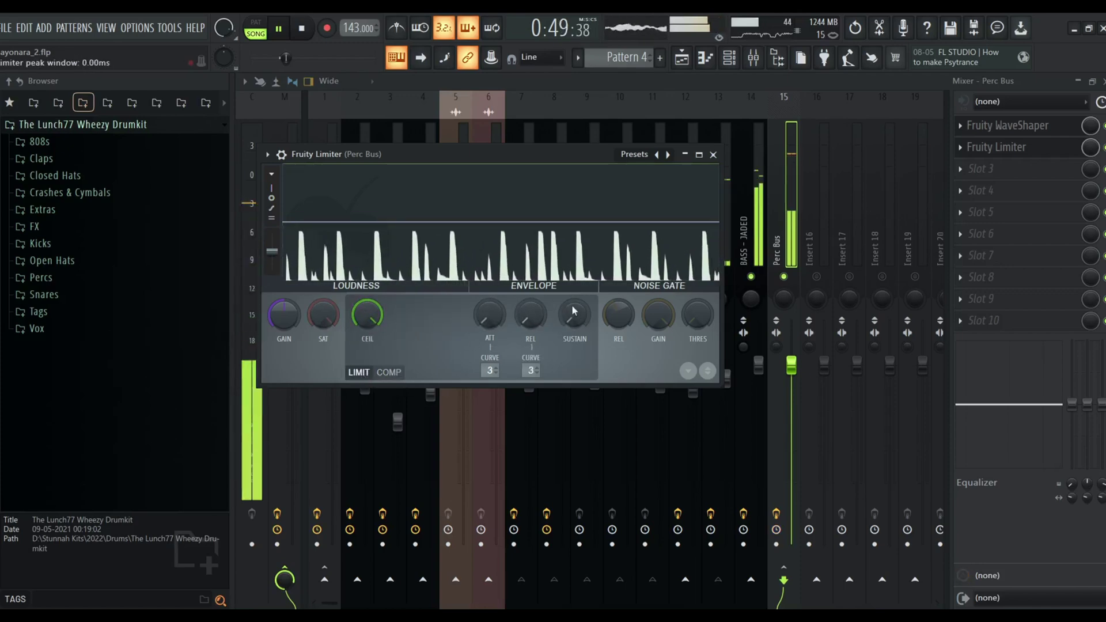
mouse_move(328, 318)
left_mouse_down()
mouse_move(328, 297)
mouse_move(323, 320)
left_mouse_up()
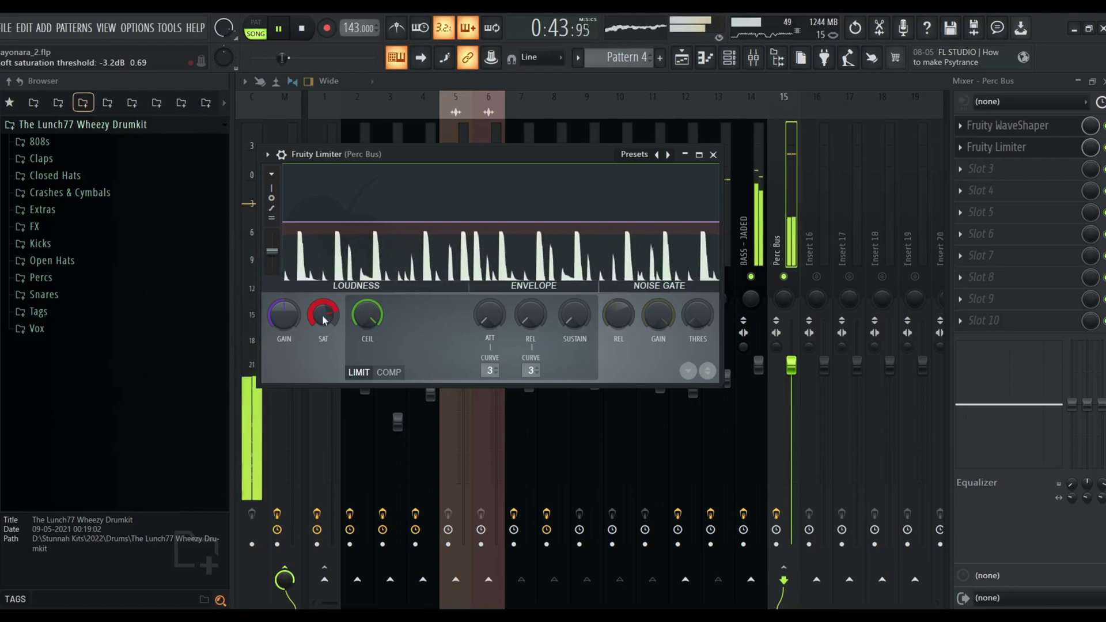
left_click(713, 154)
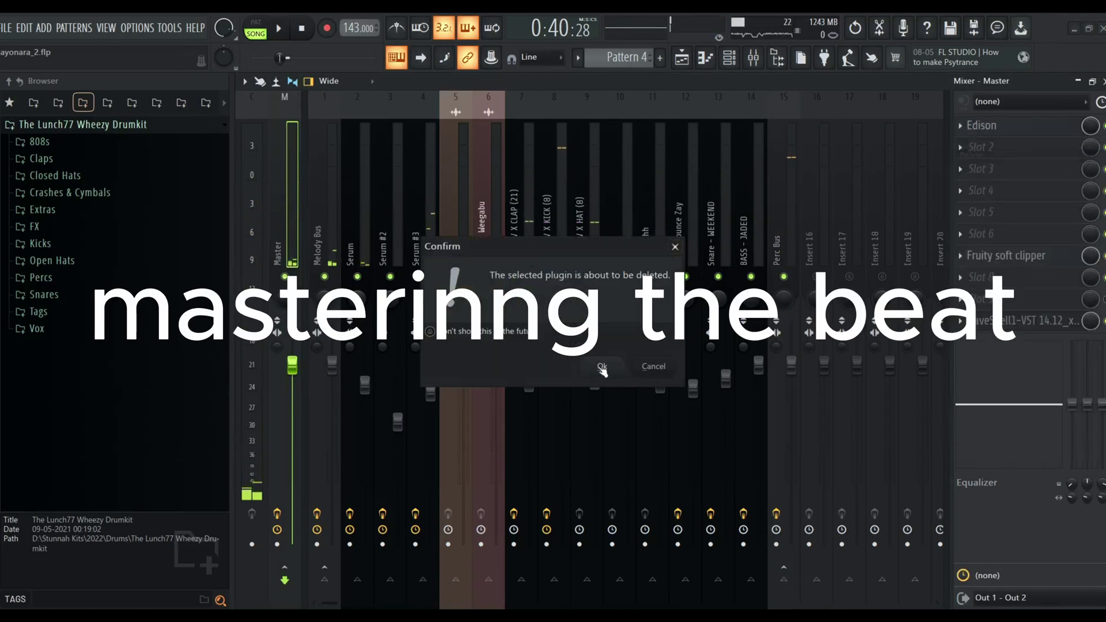
- Delete Edison from the Master track and add Fruity parametric EQ 2 in its place with the Default preset
left_click(602, 368)
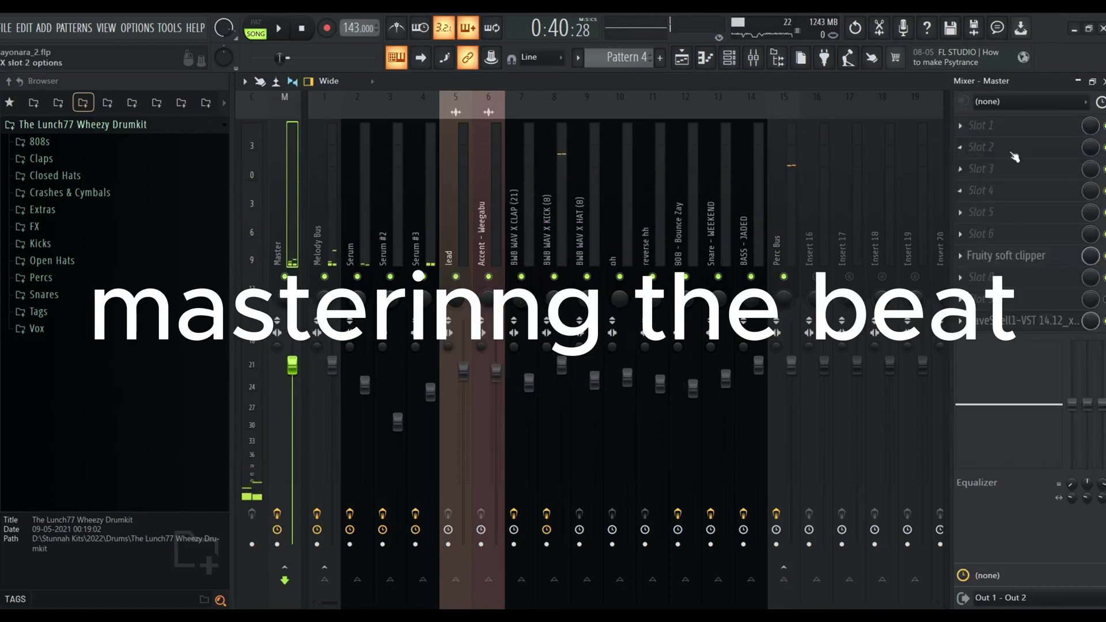
left_click(956, 124)
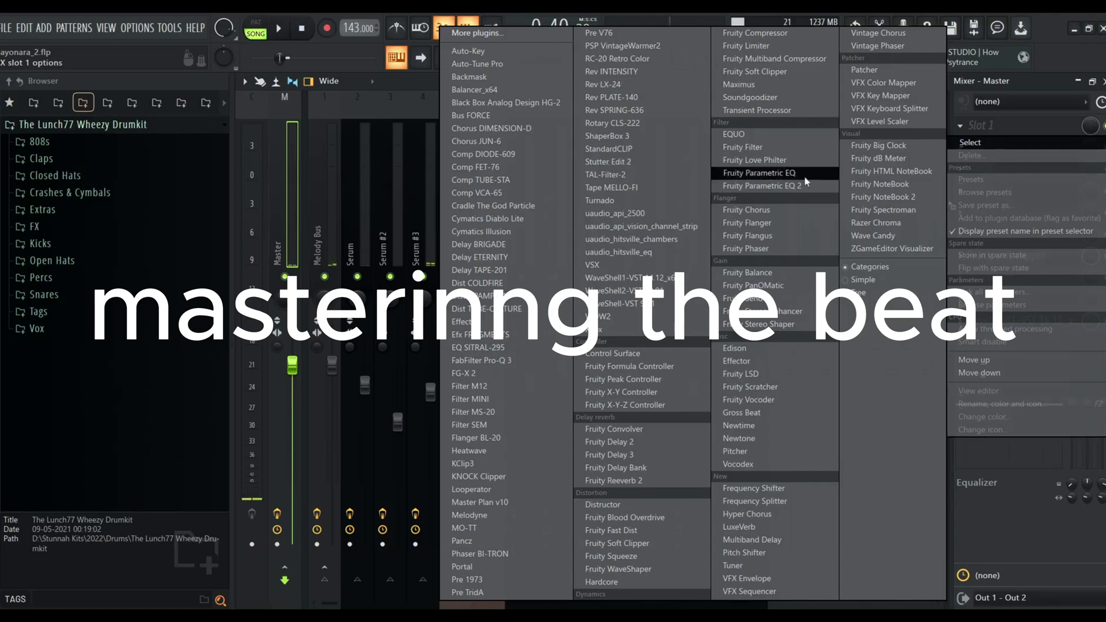
left_click(771, 186)
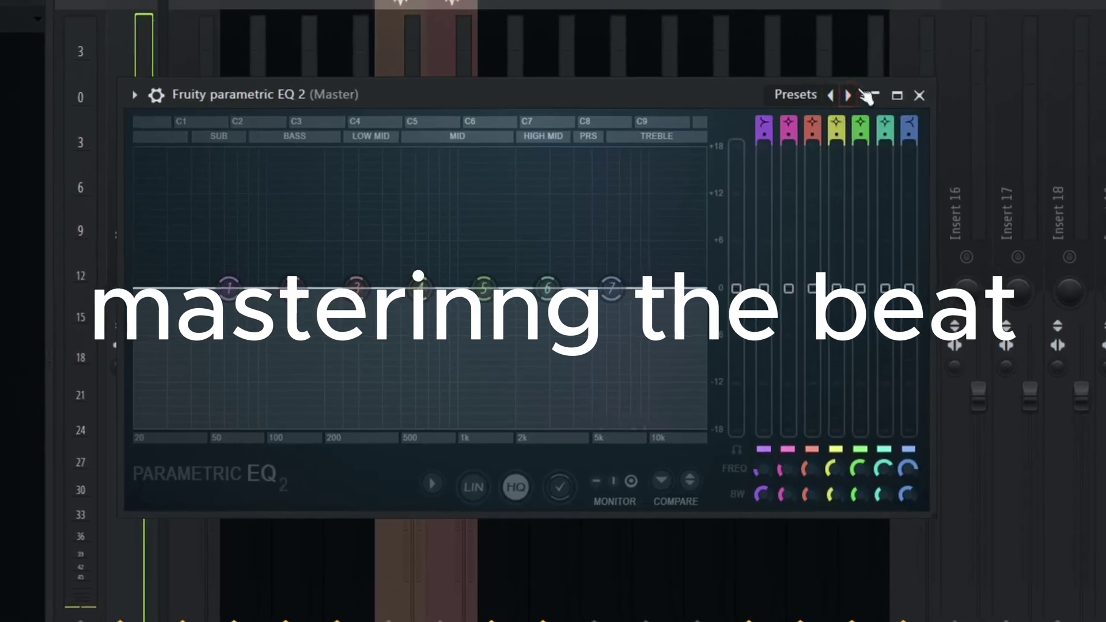
left_click(853, 91)
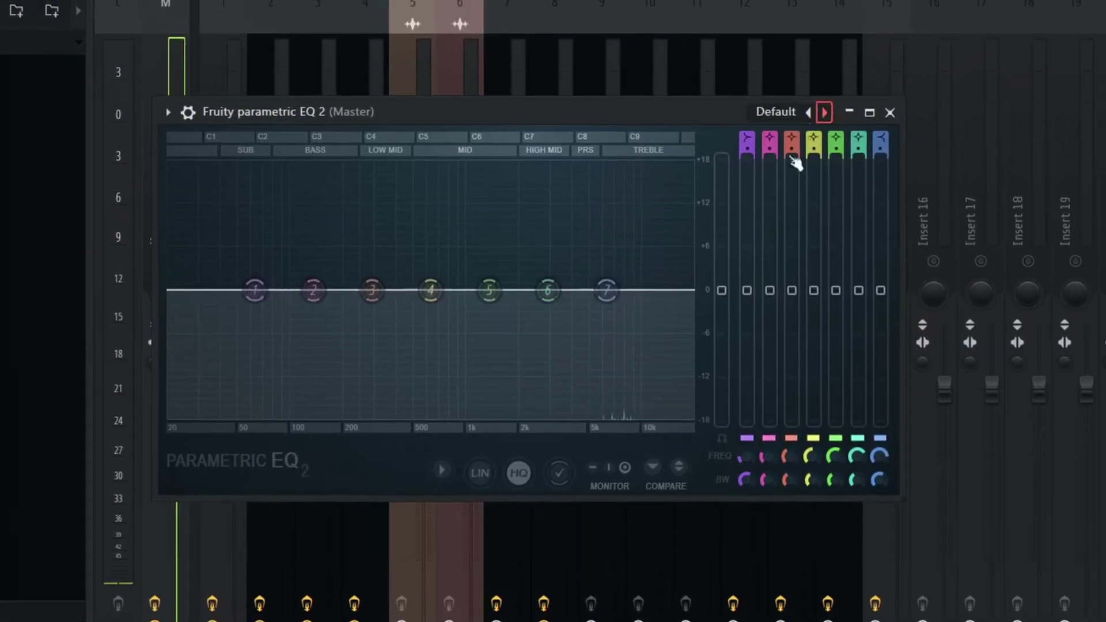
- Give the Master EQ a gentle treble boost with band 7 around 6.4 kHz, move band 2 to about 133 Hz, and start playback
left_click_drag(608, 290, 610, 260)
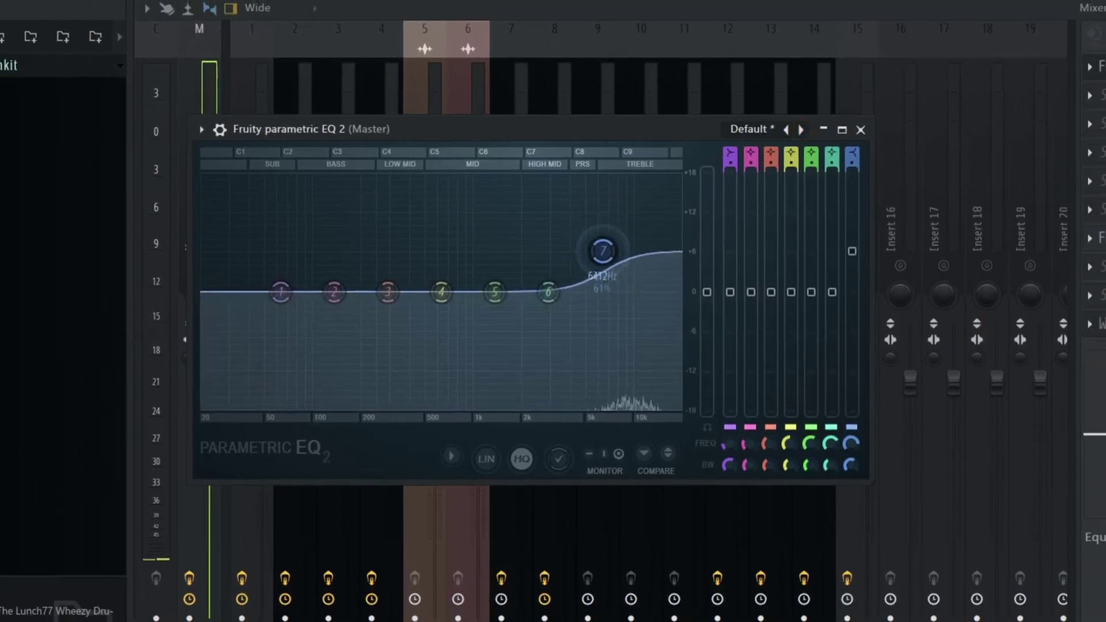
left_click_drag(348, 295, 370, 295)
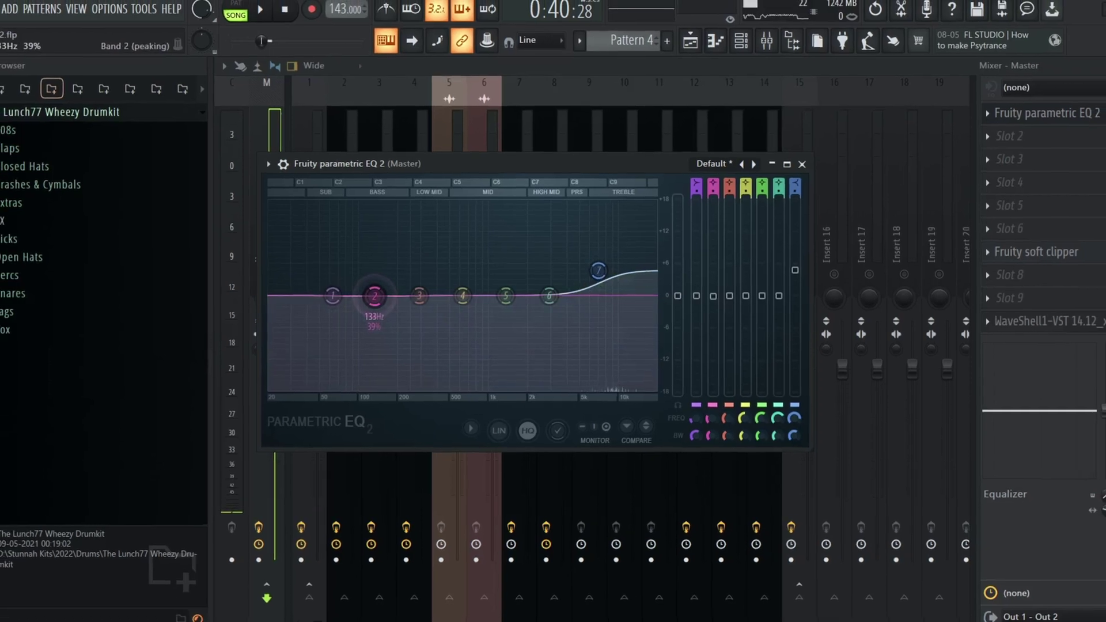
left_click_drag(599, 269, 603, 283)
key("space")
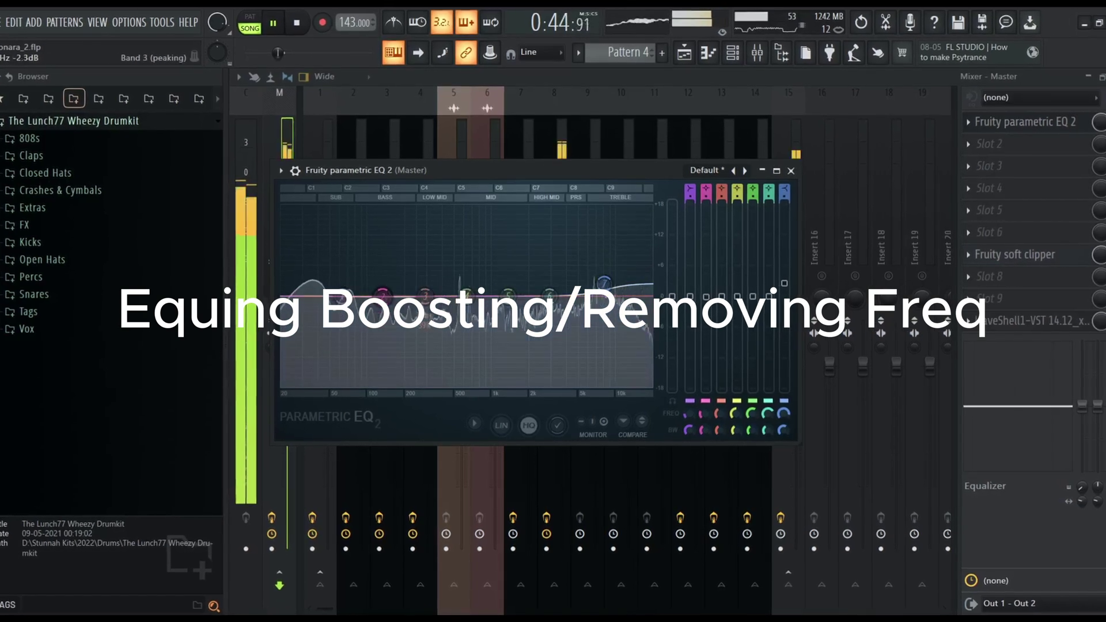
- Cut band 3 of the Master EQ between 500 Hz and 1 kHz, boost bands 2 and 4 slightly, and close the plugin
left_click_drag(425, 296, 431, 251)
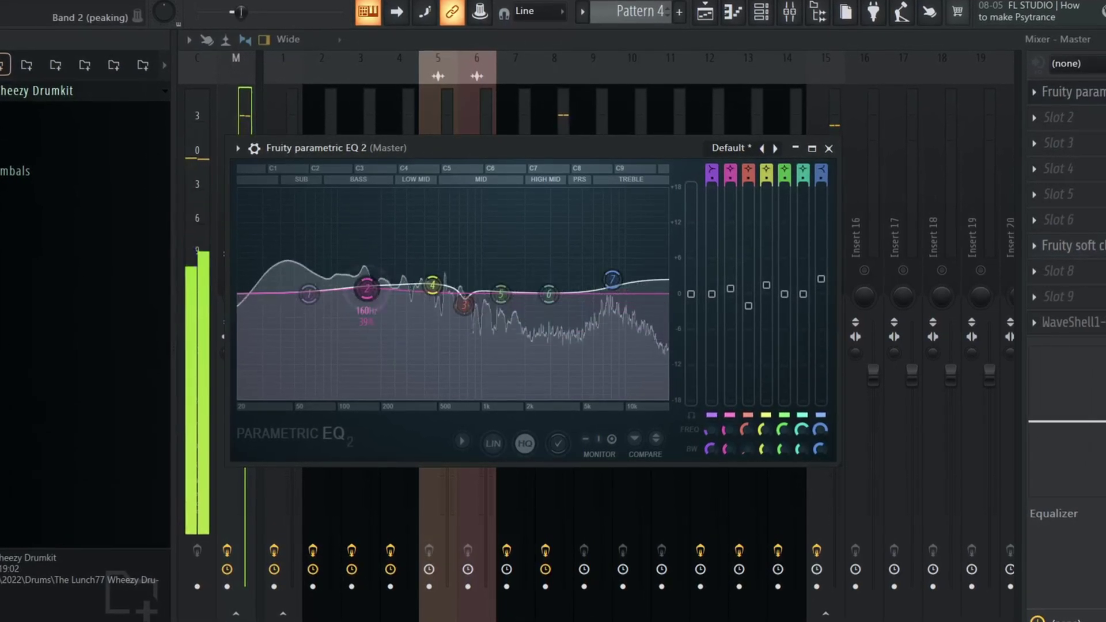
left_click(705, 11)
left_click_drag(537, 77, 595, 71)
key("space")
left_click(792, 9)
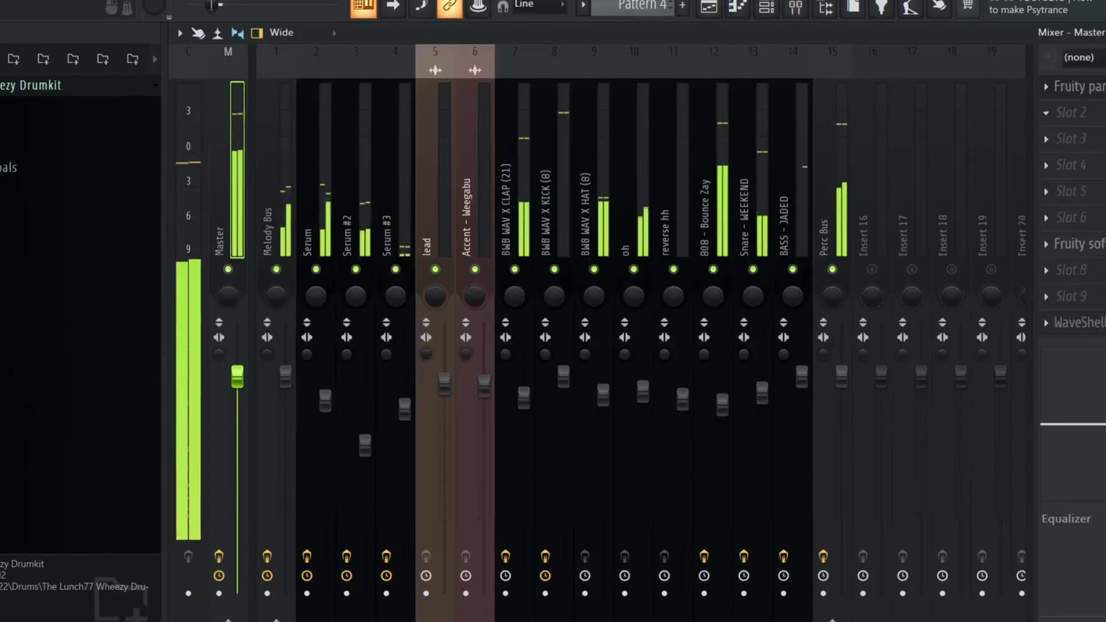
- Lower the Master EQ's overall level slightly, and reset band 1 after trying a small boost around 60 Hz
left_click(1080, 86)
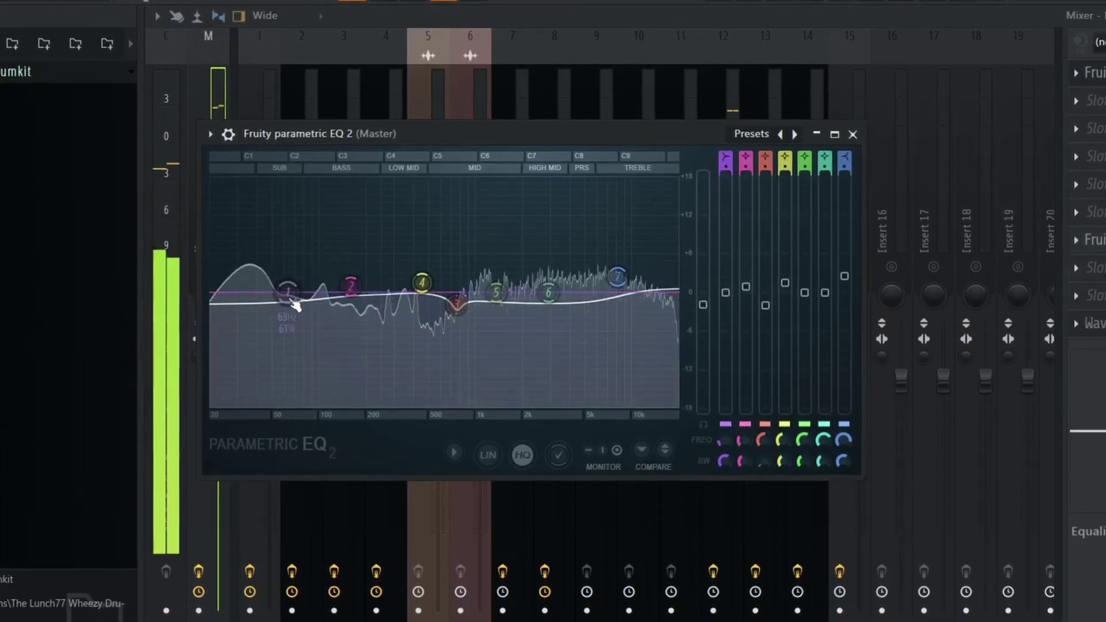
left_click_drag(291, 299, 288, 295)
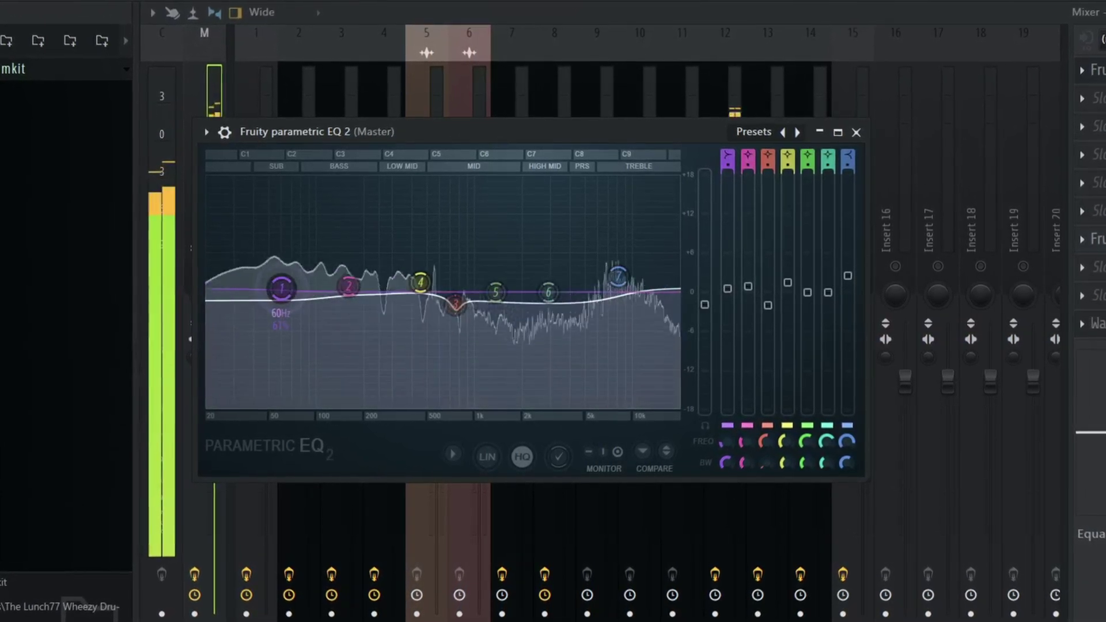
right_click(282, 288)
left_click(307, 311)
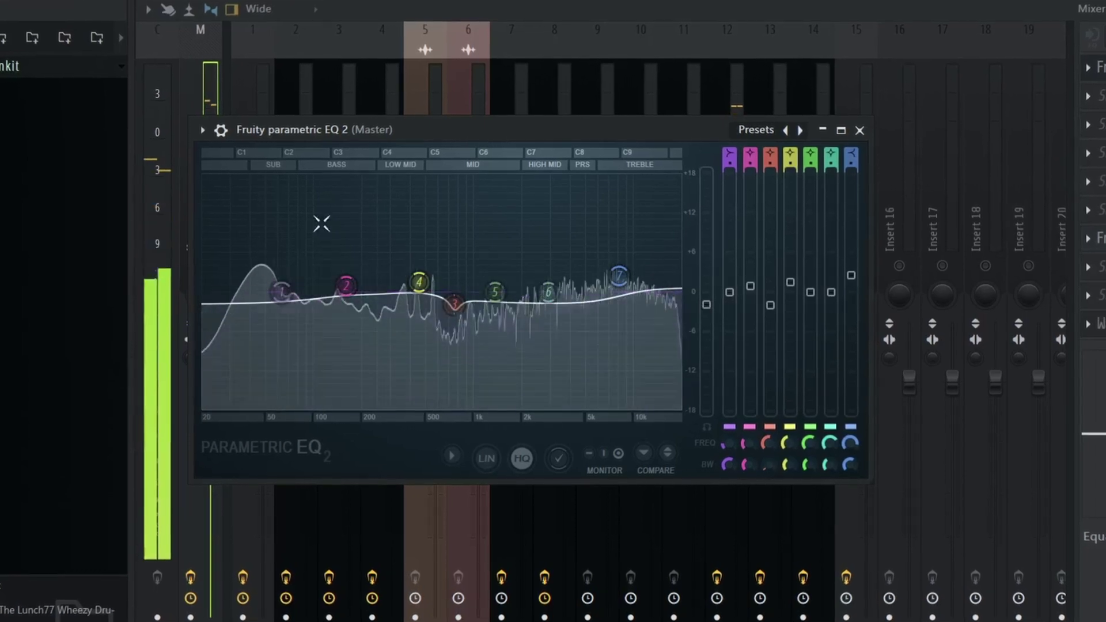
right_click(283, 292)
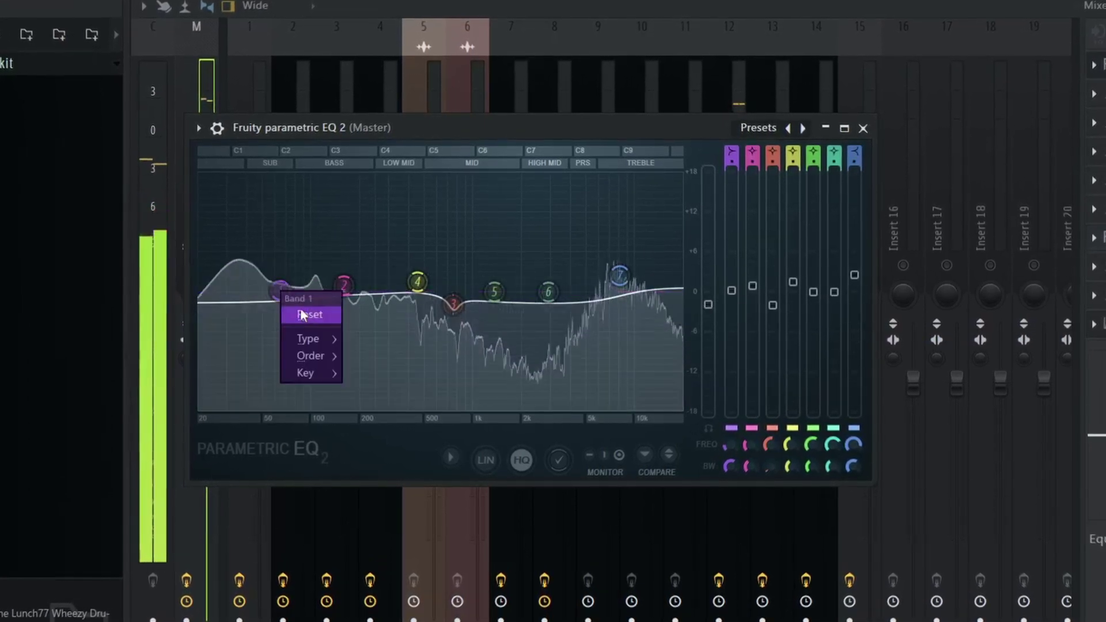
left_click(301, 314)
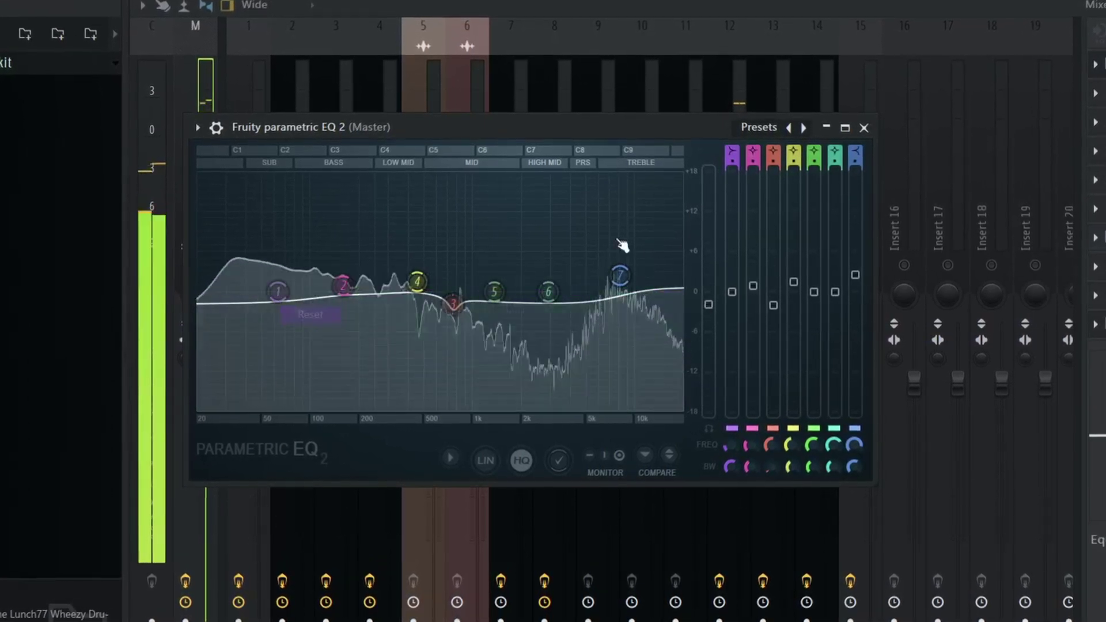
left_click(866, 126)
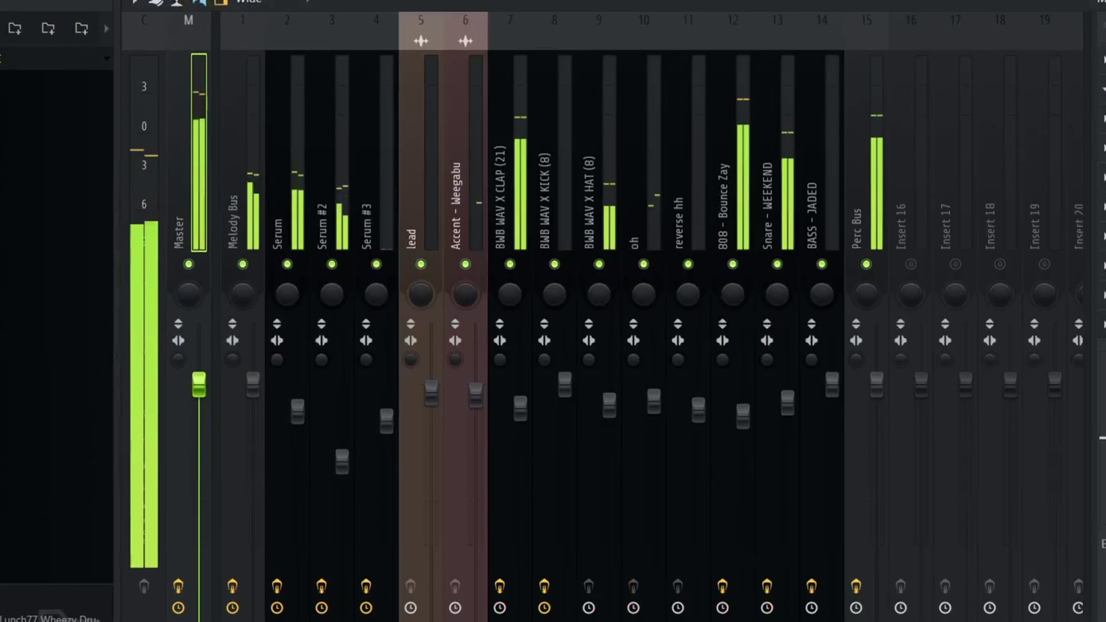
- Add Fruity WaveShaper to slot 2 of the Master track with HQ and oversampling enabled and a very slight upward curve
left_click(1103, 89)
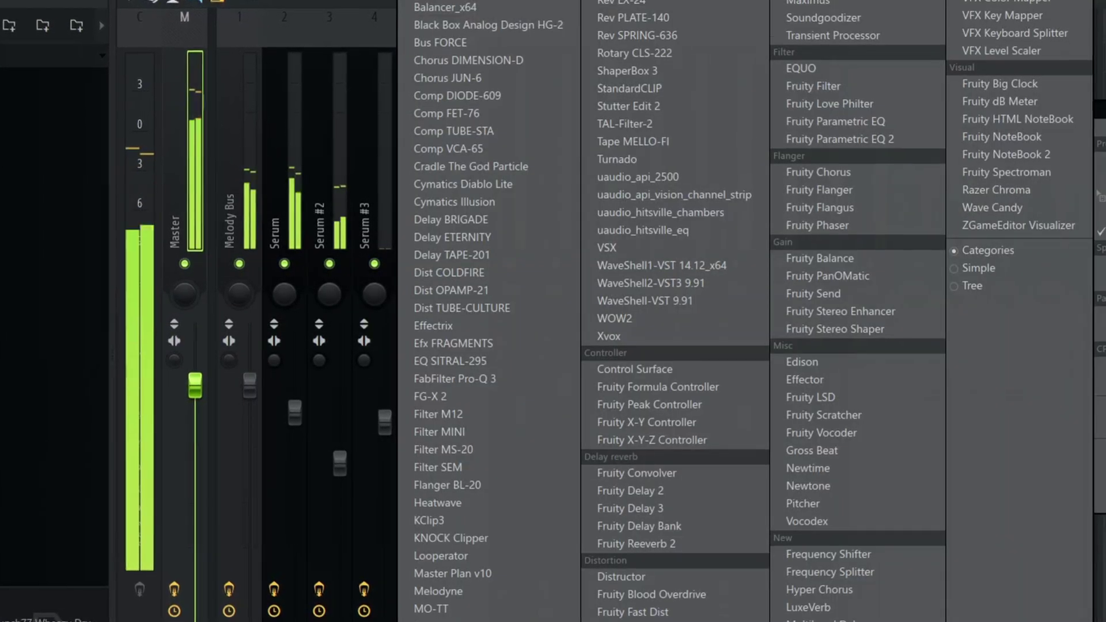
left_click(684, 484)
scroll(553, 311, "down", 10)
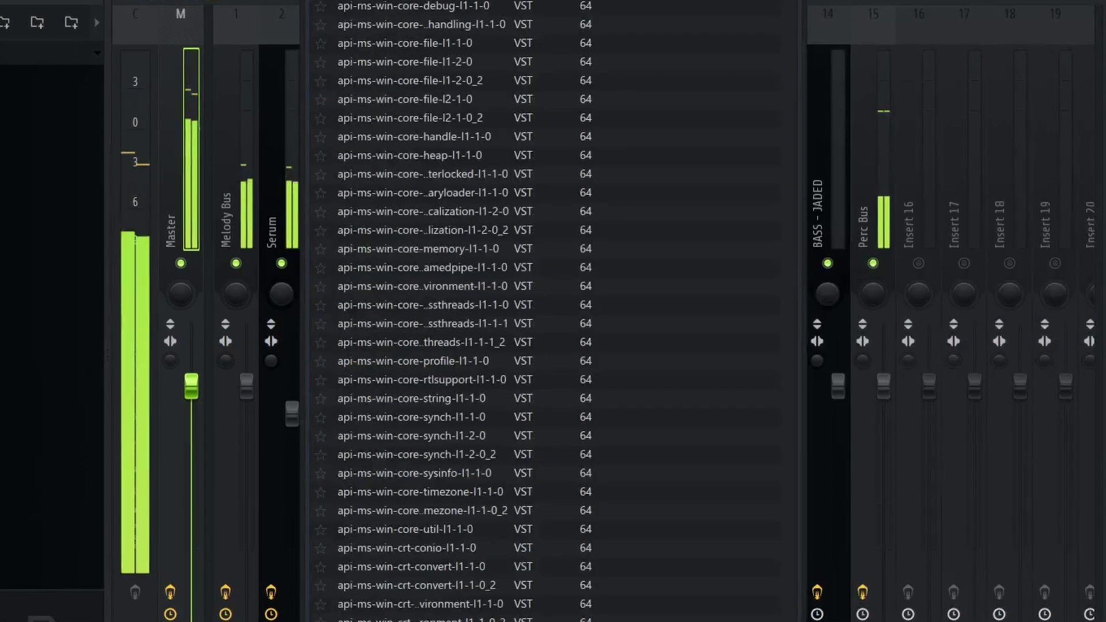
type("wave")
left_click(792, 2)
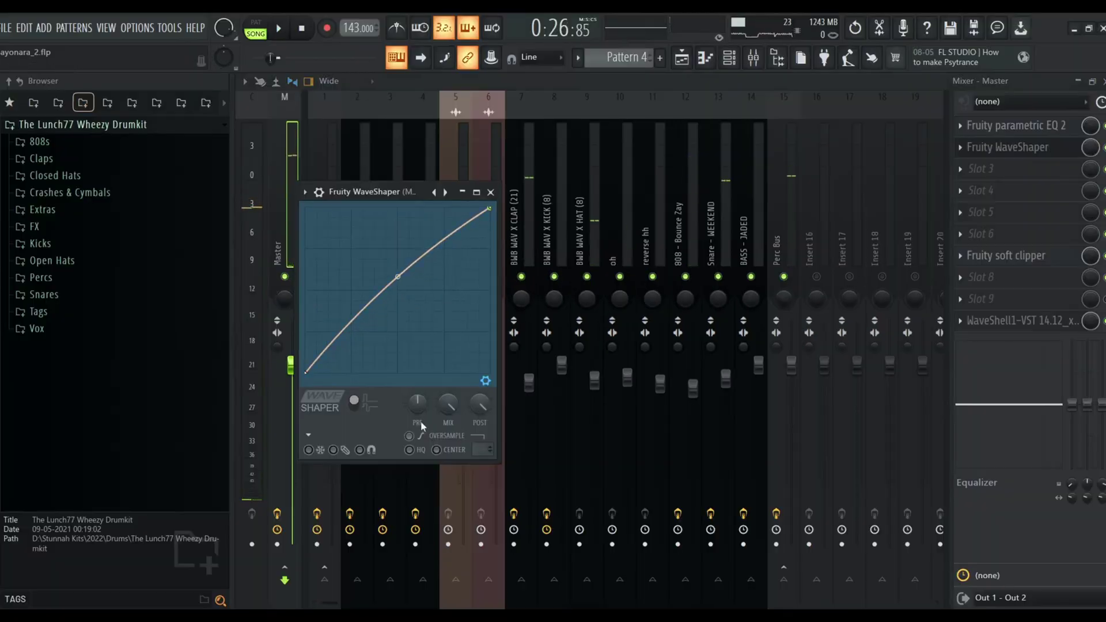
key("space")
left_click_drag(397, 277, 397, 284)
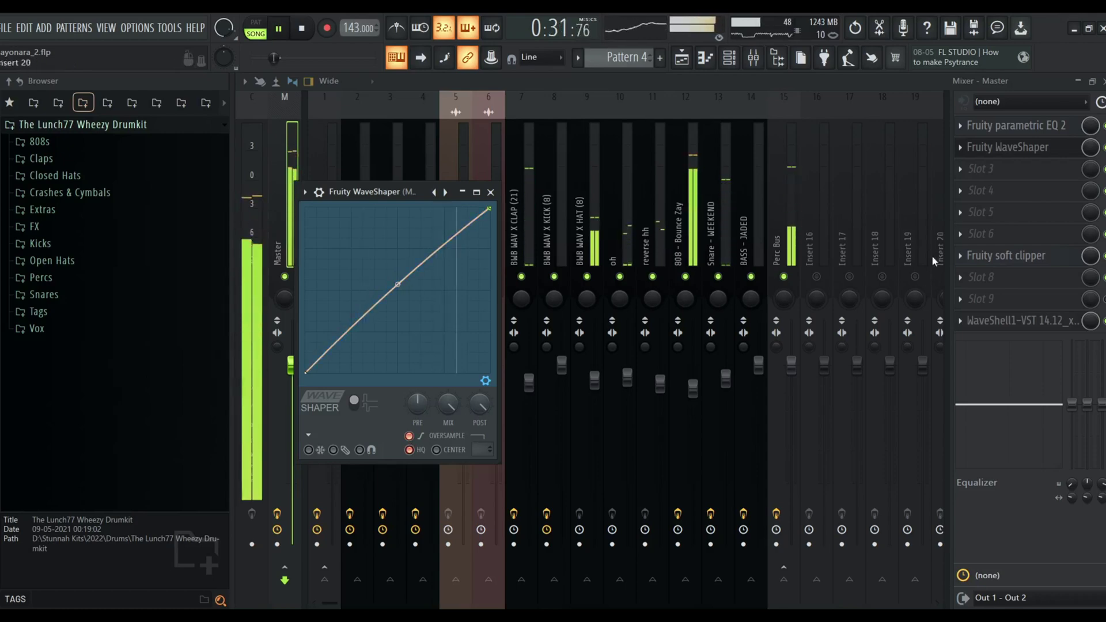
- Find Patcher in the full effect plugin list and add it to slot 3 of the Master track
left_click(959, 168)
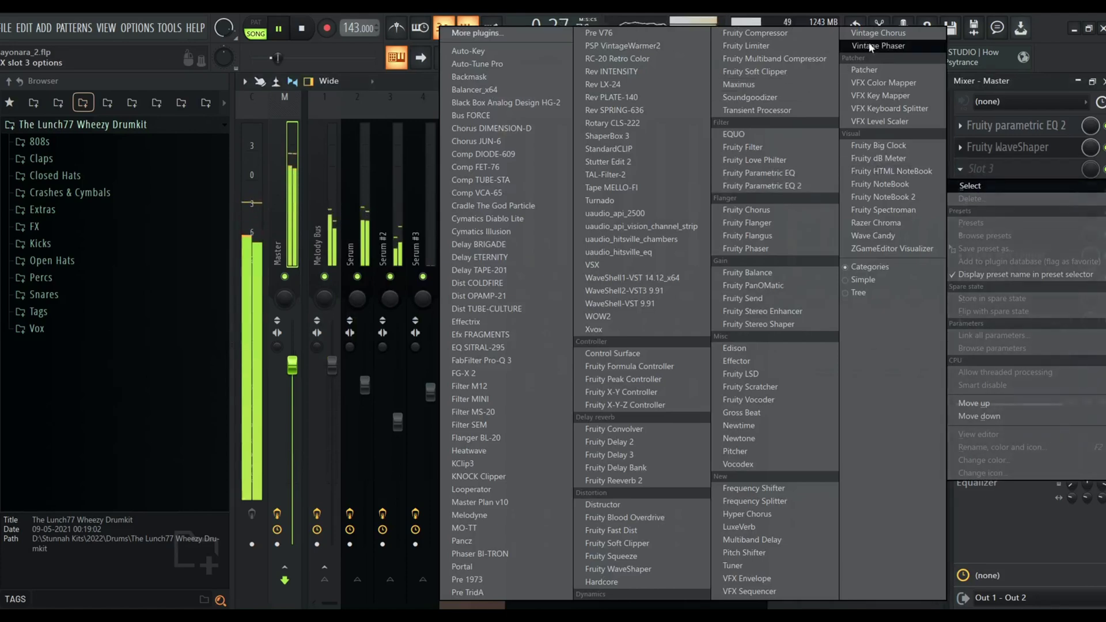
left_click(476, 33)
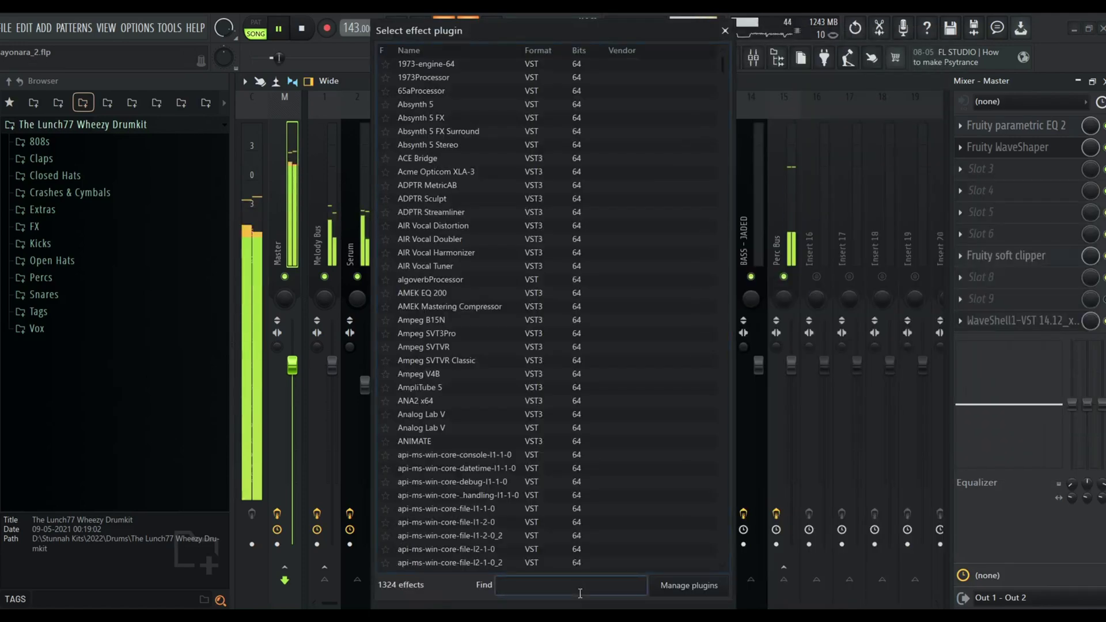
type("pat")
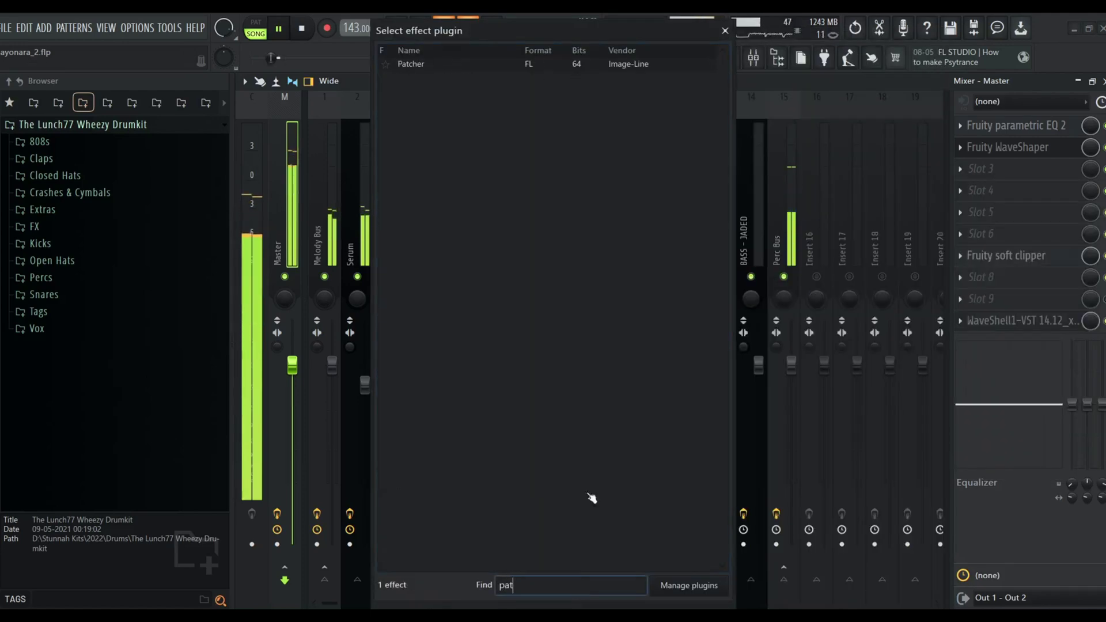
double_click(426, 69)
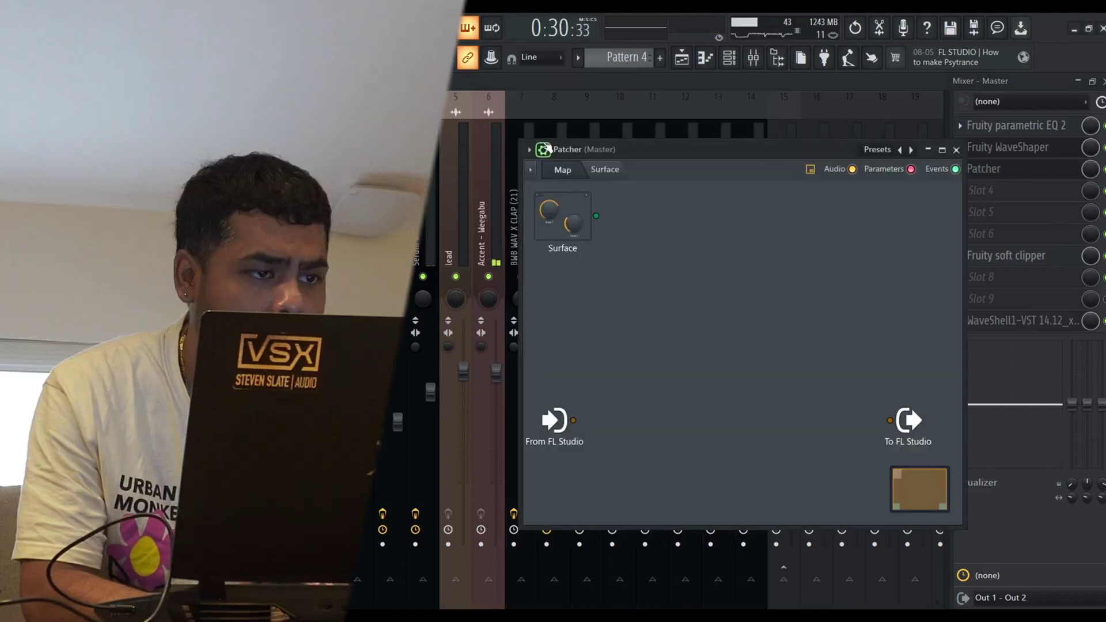
- Load the Freq Glue - Mastering preset in Patcher and raise its Glue Frequencies, Attack and Release moderately
left_click(891, 151)
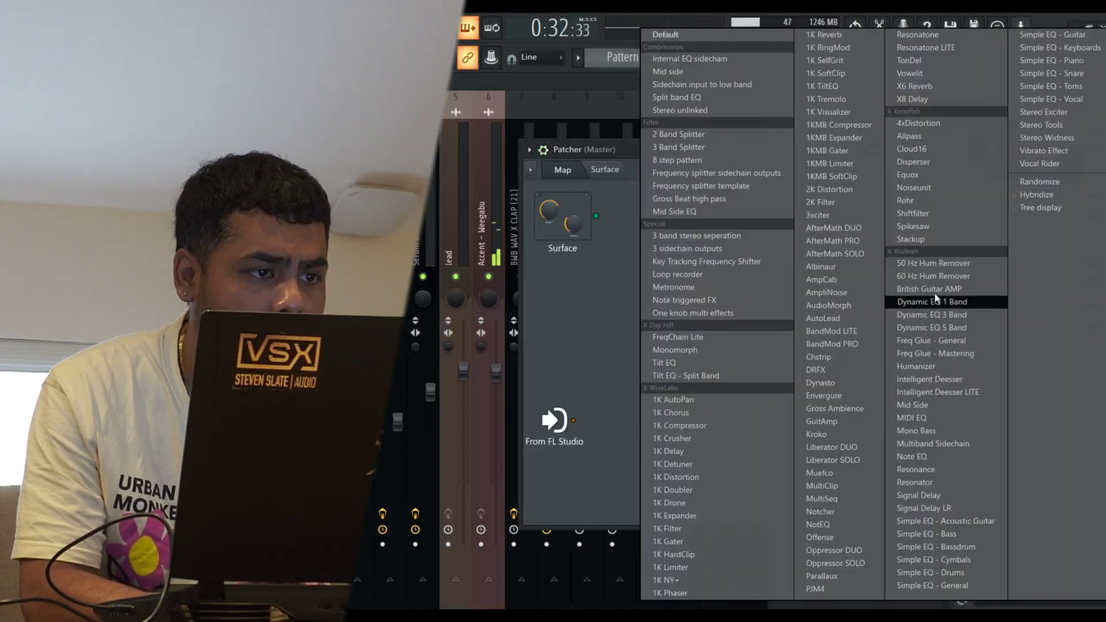
left_click(945, 354)
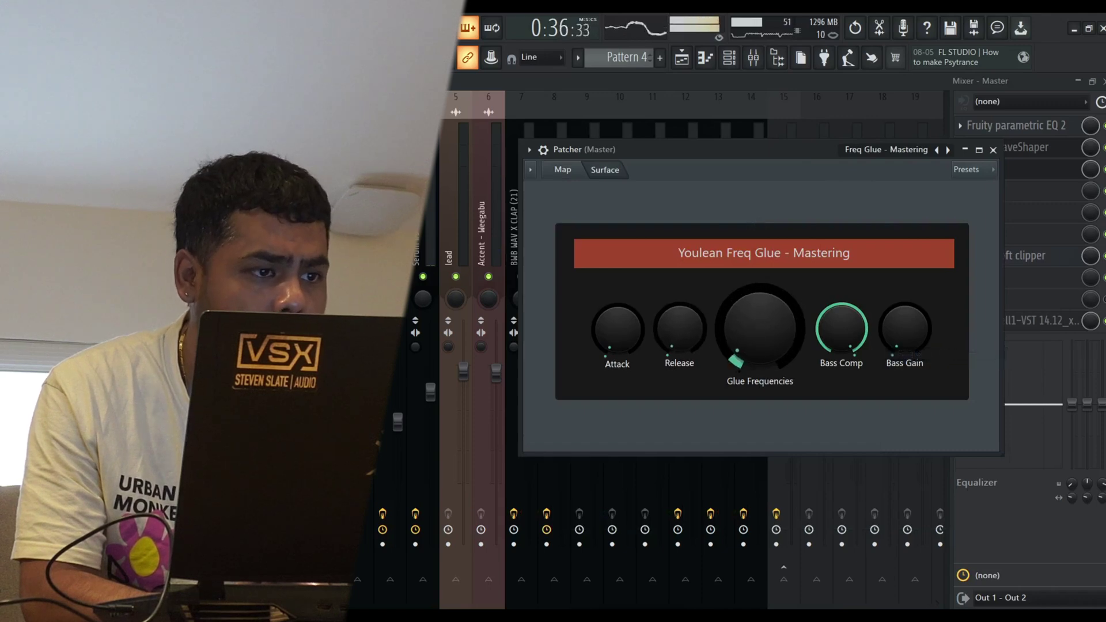
left_click_drag(760, 330, 760, 324)
left_click_drag(695, 339, 695, 318)
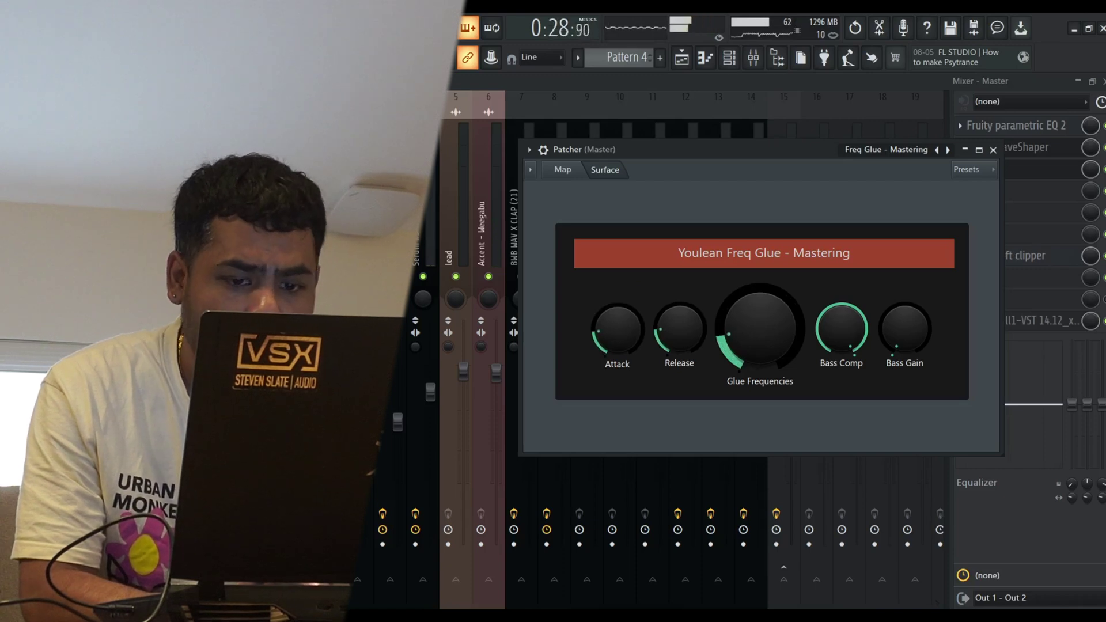
- Add Fruity Limiter to slot 4 of the Master track, raise its ceiling to 12.0 dB, lower the saturation threshold and increase the gain slightly
left_click(993, 150)
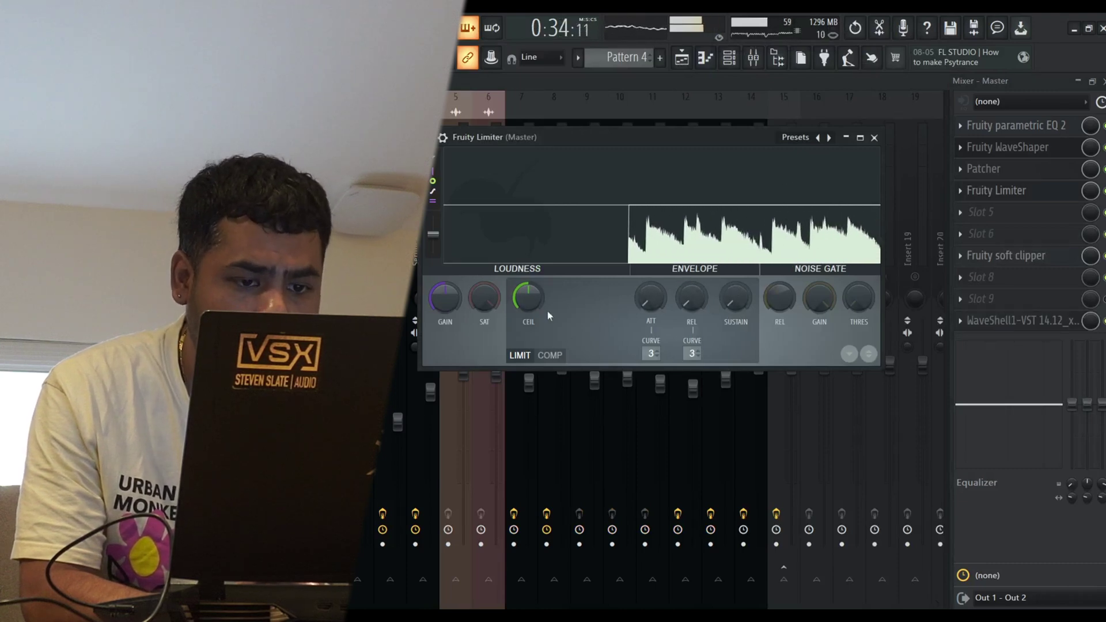
left_click_drag(534, 301, 535, 242)
left_click_drag(485, 300, 485, 316)
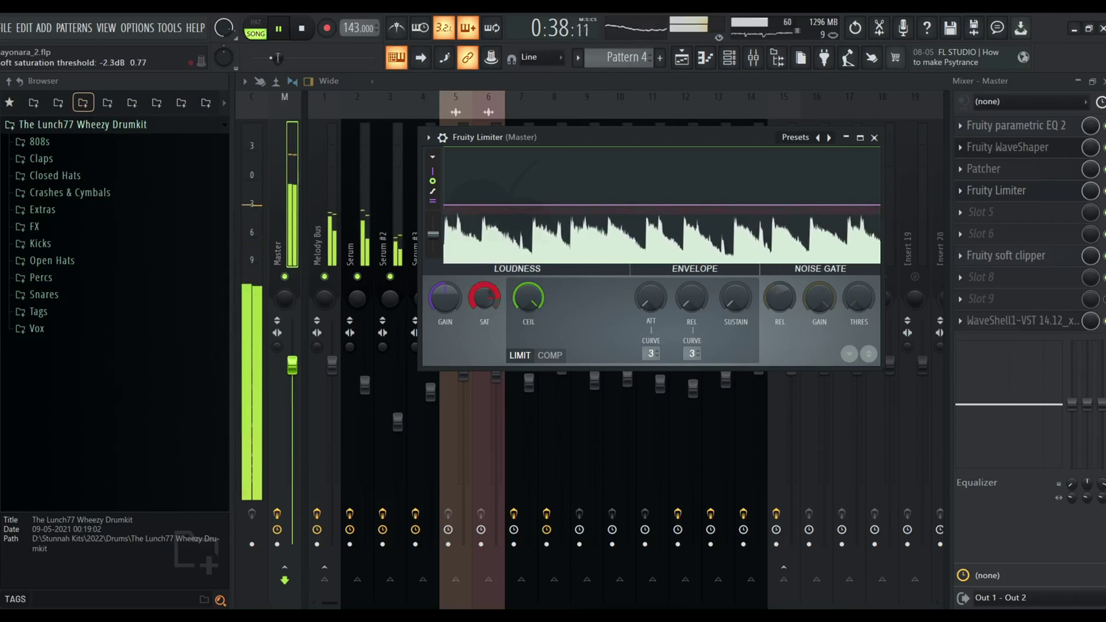
key("space")
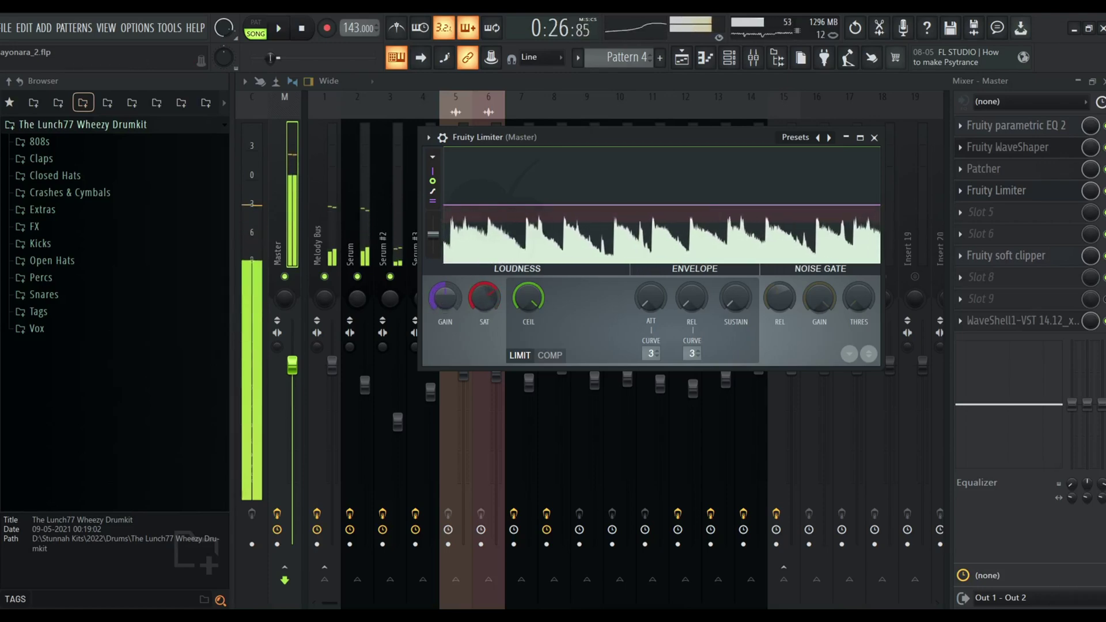
left_click_drag(445, 298, 445, 292)
key("space")
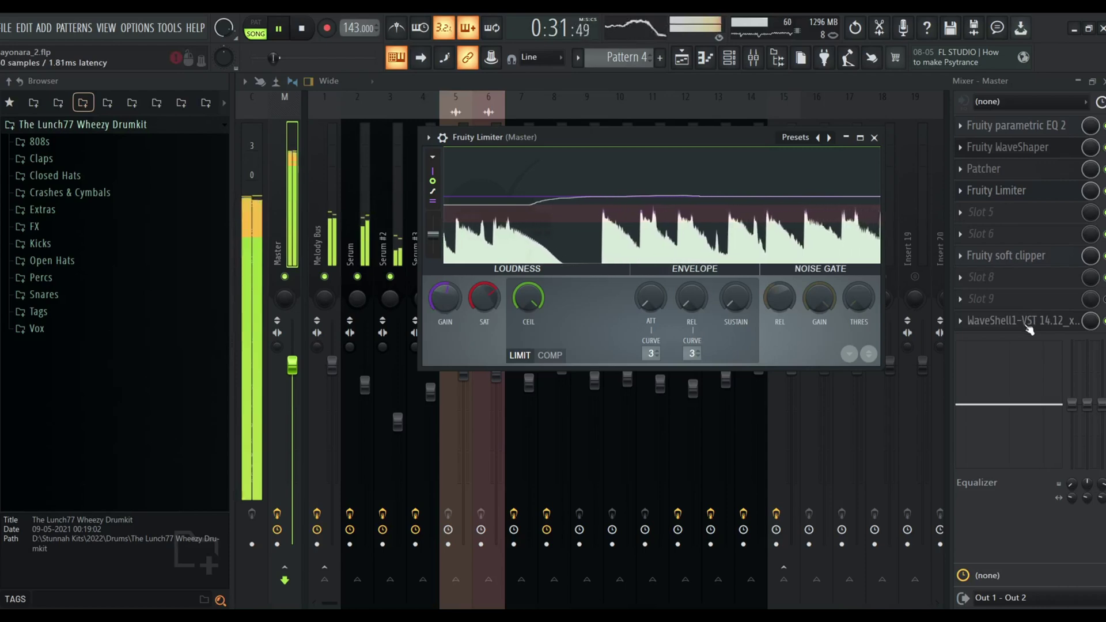
- Try a saturation threshold of -6.4 dB on the Master limiter, reset the threshold and raise the gain slightly more
left_click_drag(484, 298, 484, 304)
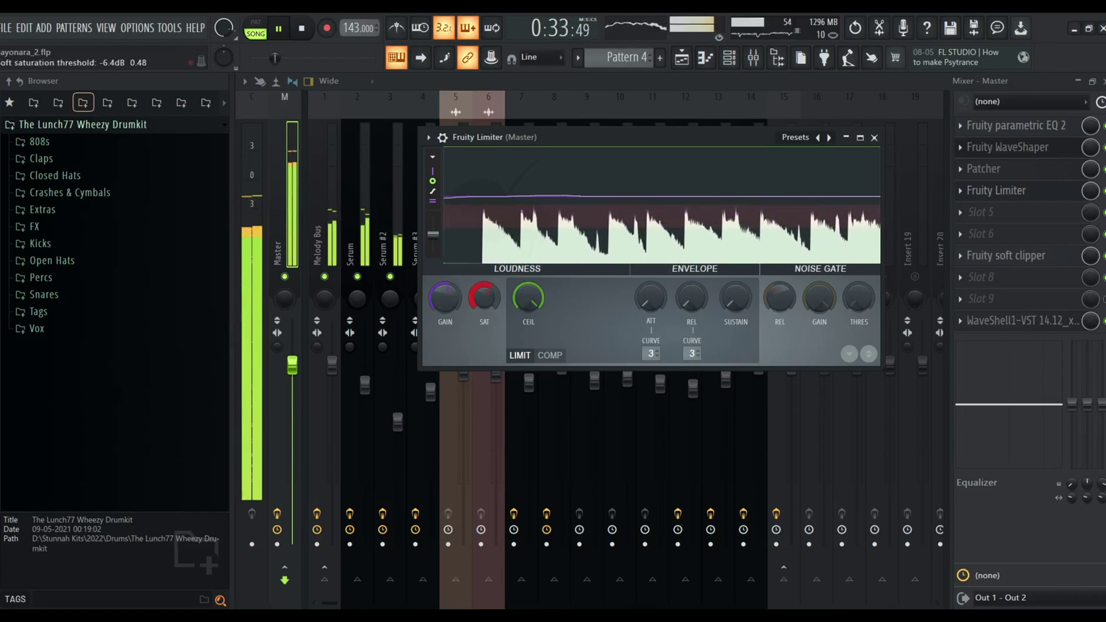
right_click(472, 298)
left_click(486, 304)
left_click_drag(447, 299, 447, 297)
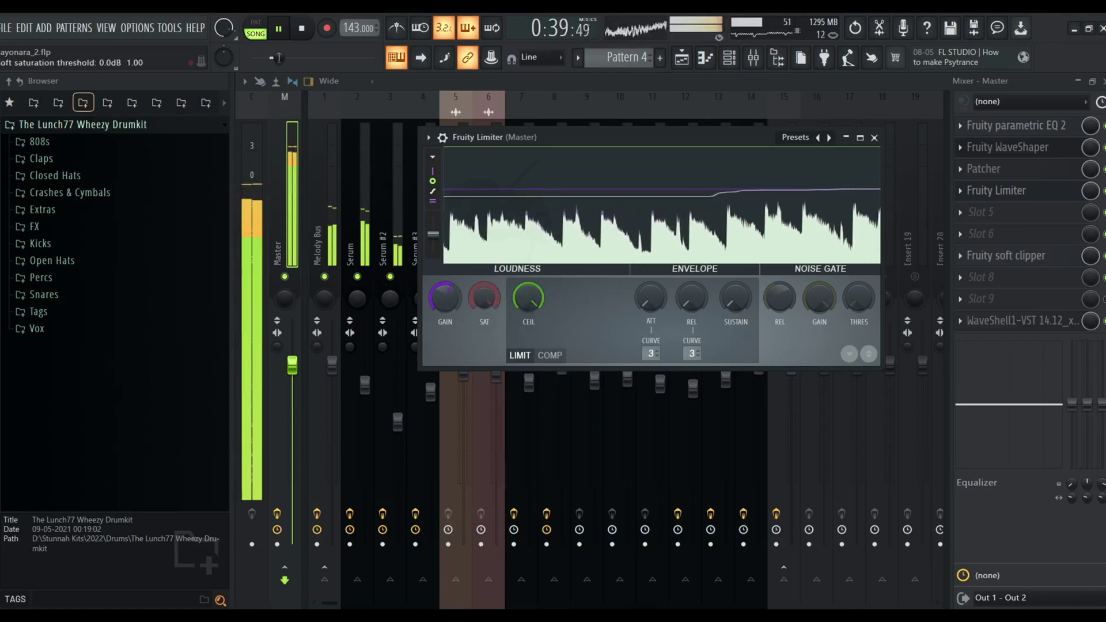
right_click(473, 304)
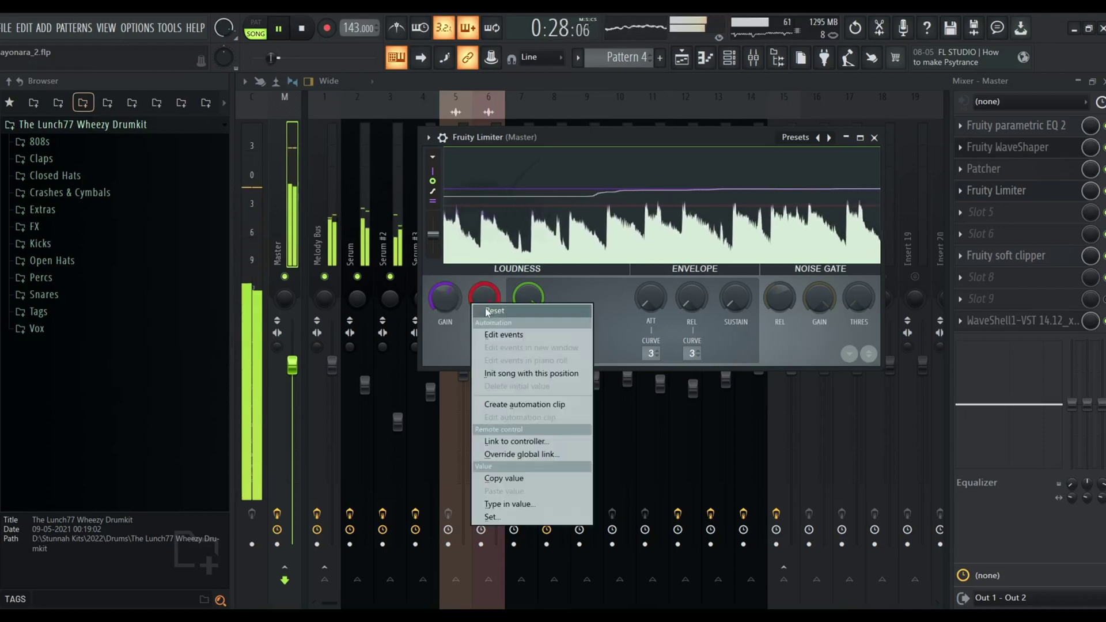
left_click(491, 310)
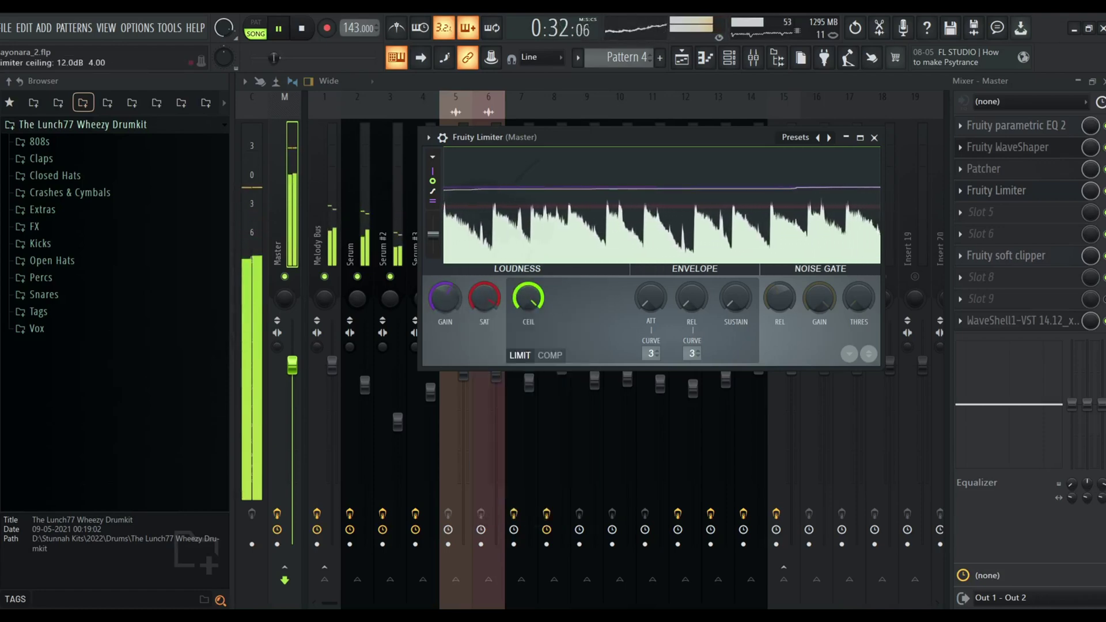
- Check the Master's short-term and long-term loudness in the WLM meter and inspect the Fruity soft clipper
left_click(1061, 325)
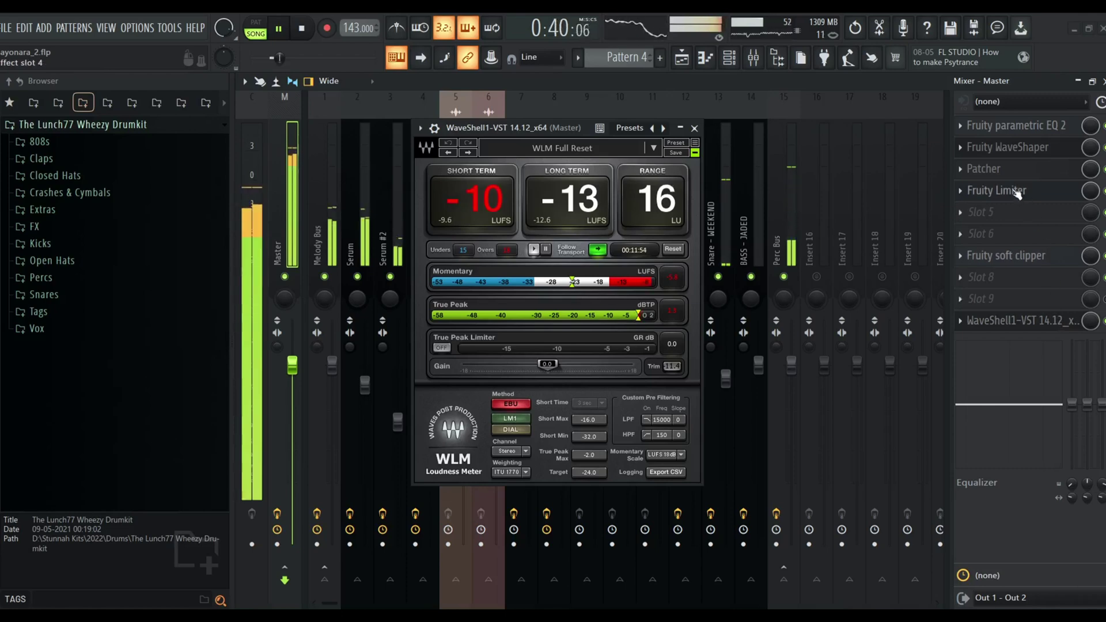
left_click(1017, 253)
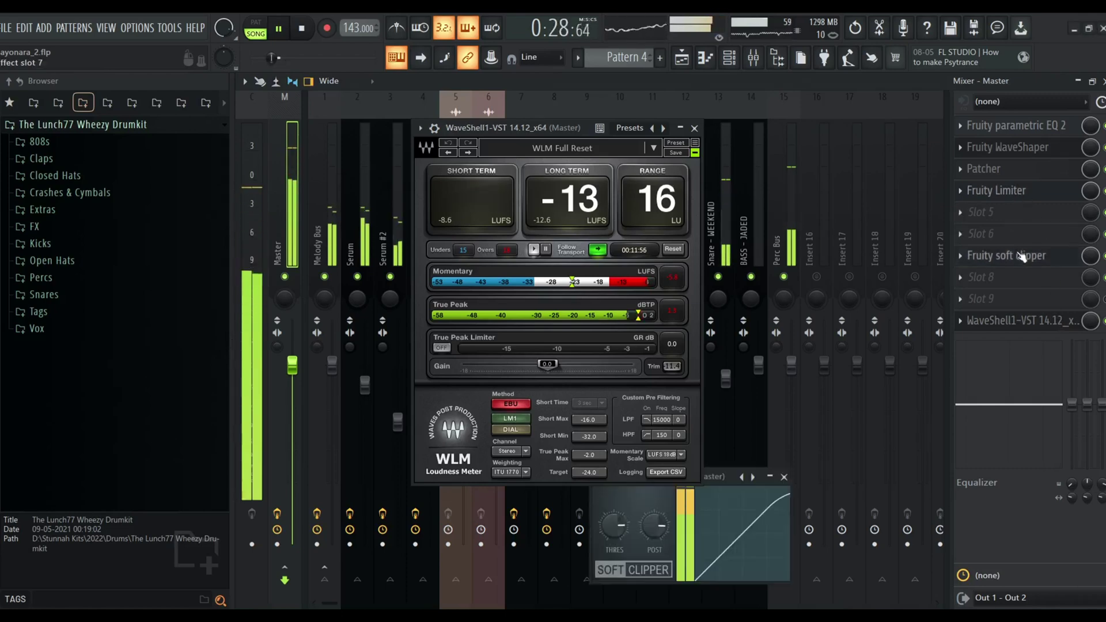
left_click(694, 129)
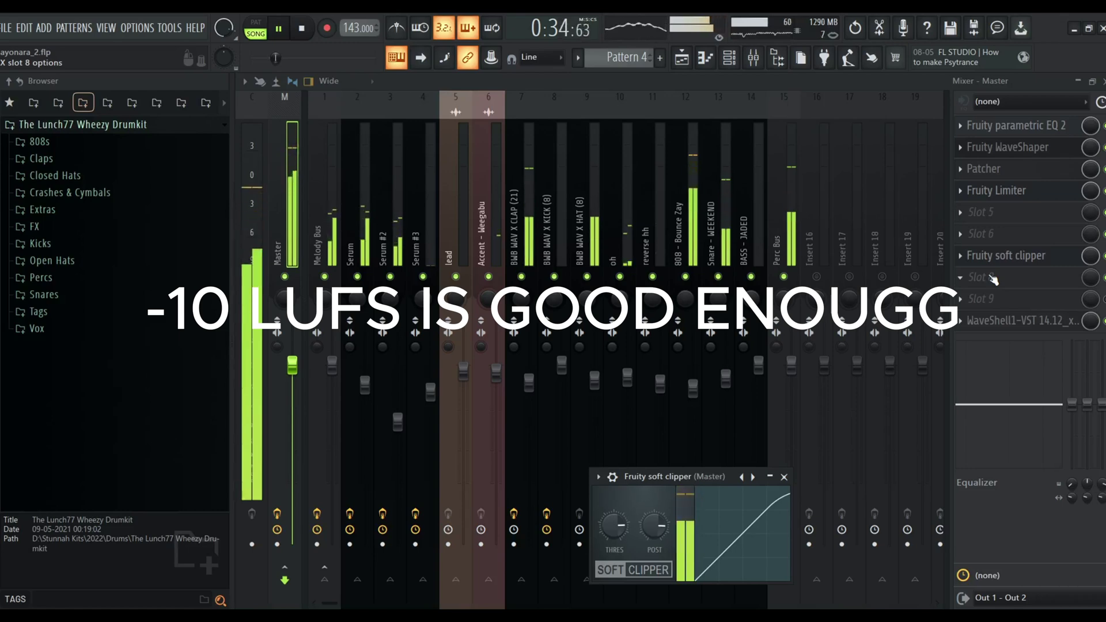
left_click(1006, 323)
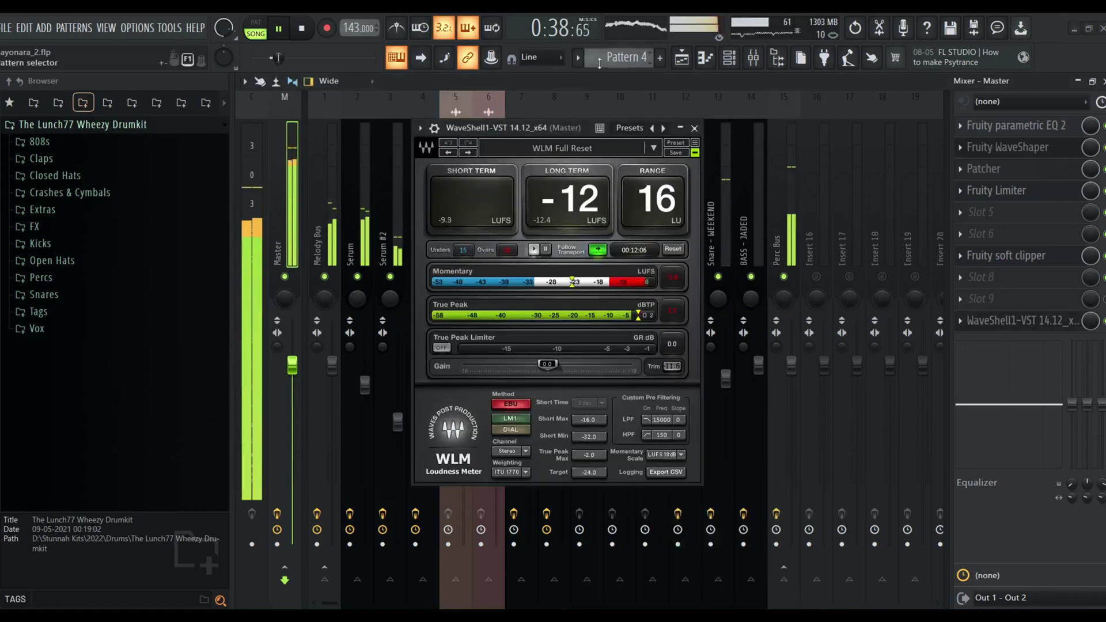
left_click(694, 129)
- Clear the time selection in the Playlist and play the full arrangement from the beginning
left_click(681, 58)
key("space")
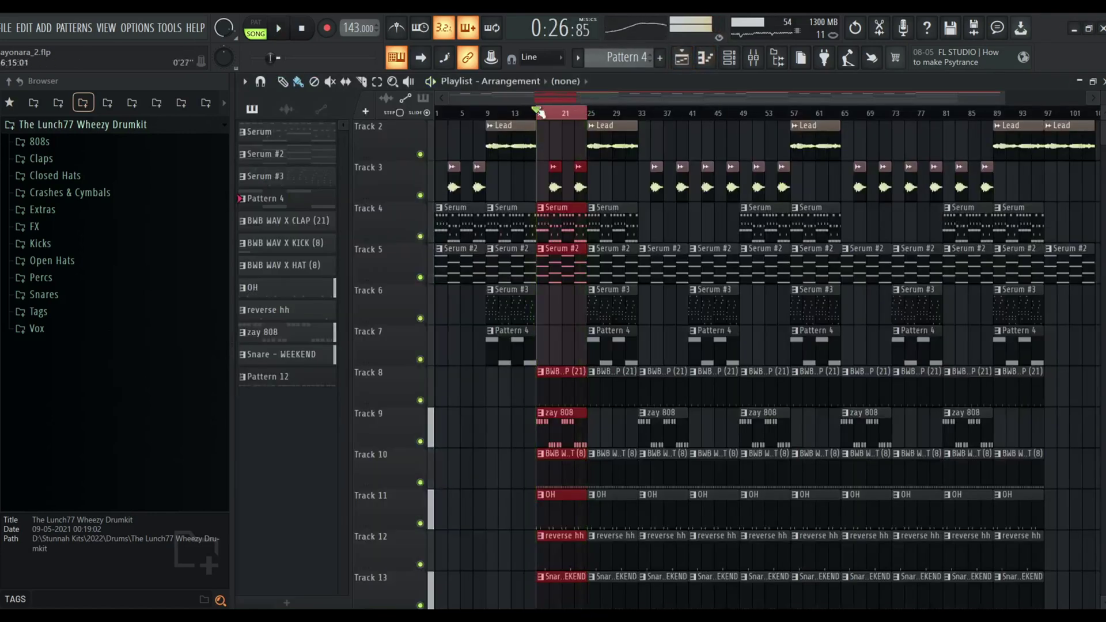
left_click_drag(528, 115, 140, 121)
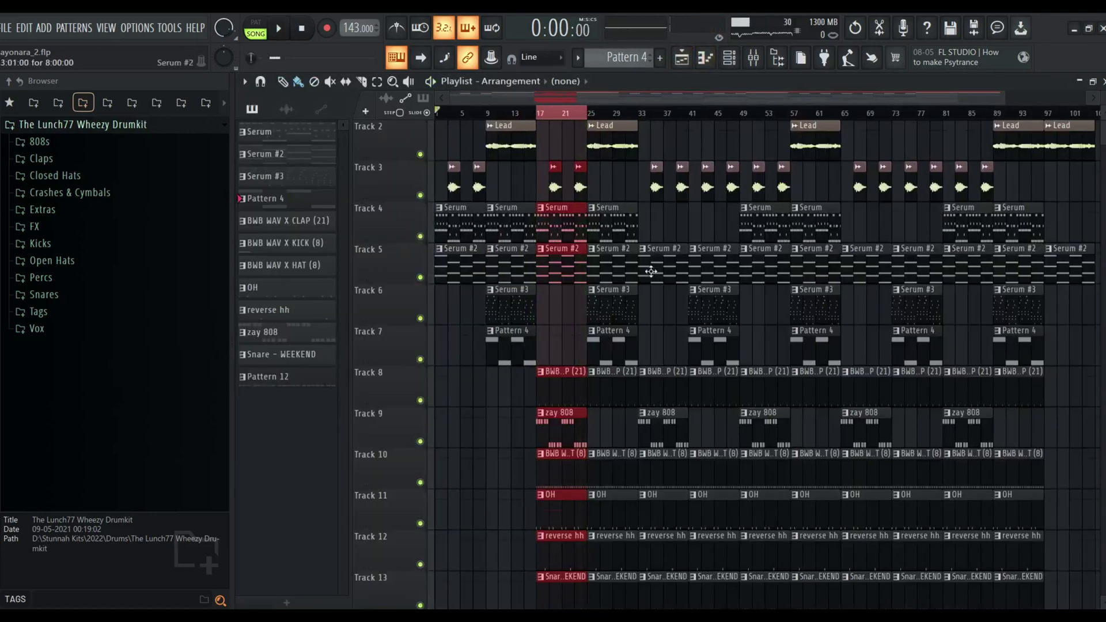
scroll(651, 271, "up", 1)
key("space")
left_click(753, 149)
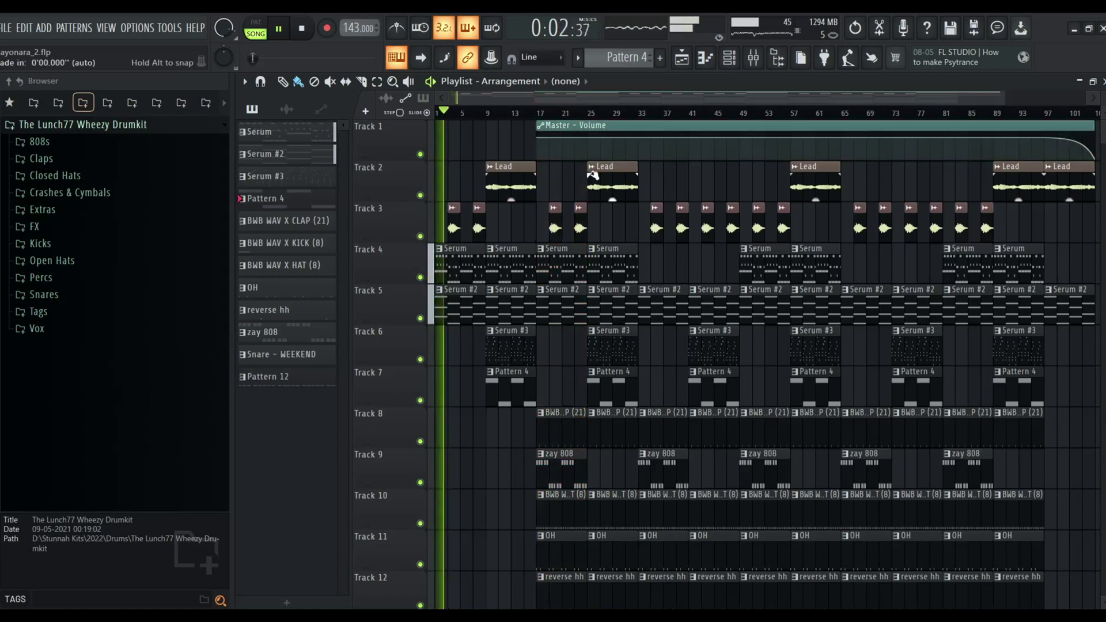